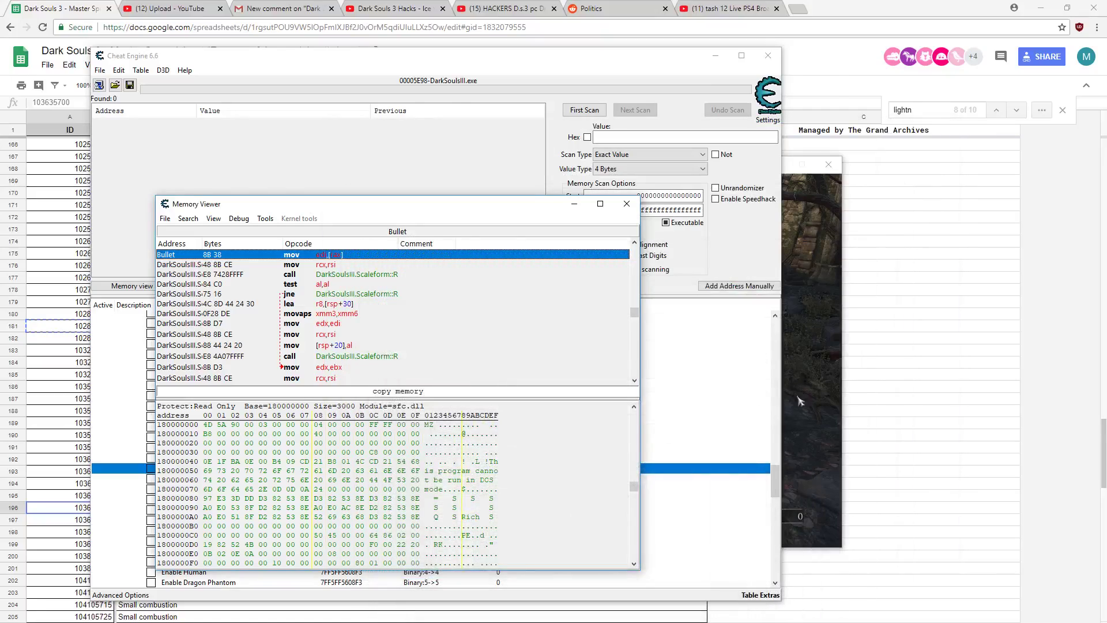
Step: Switch to Dark Souls III and cycle through the attuned spells to Boulder Heave
left_click(812, 426)
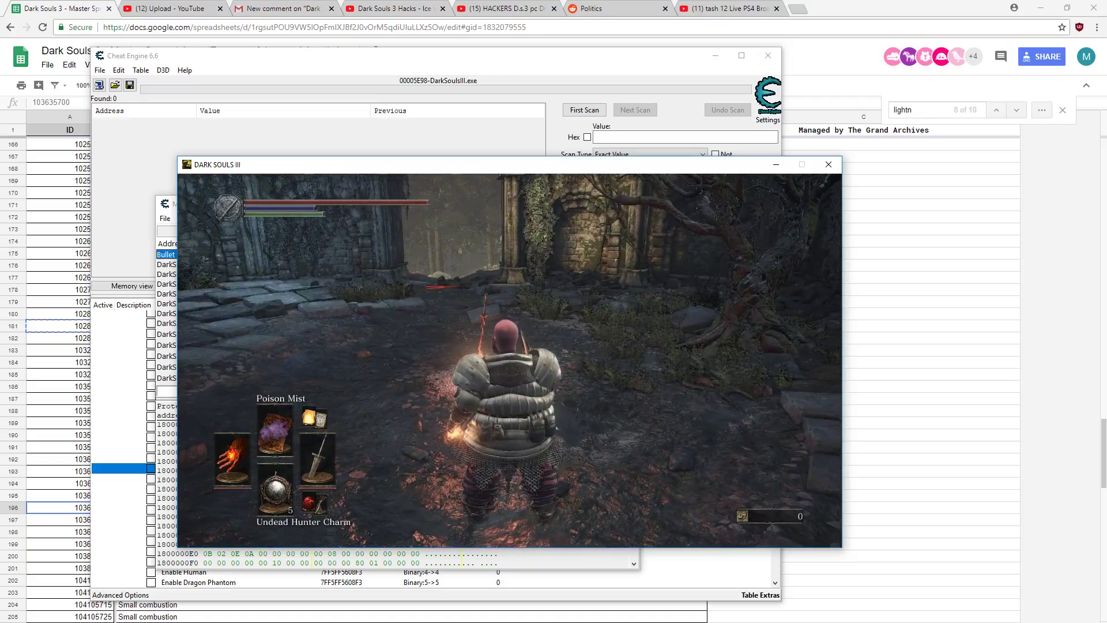
key("Up")
key("Up")
key("Up")
key("Up")
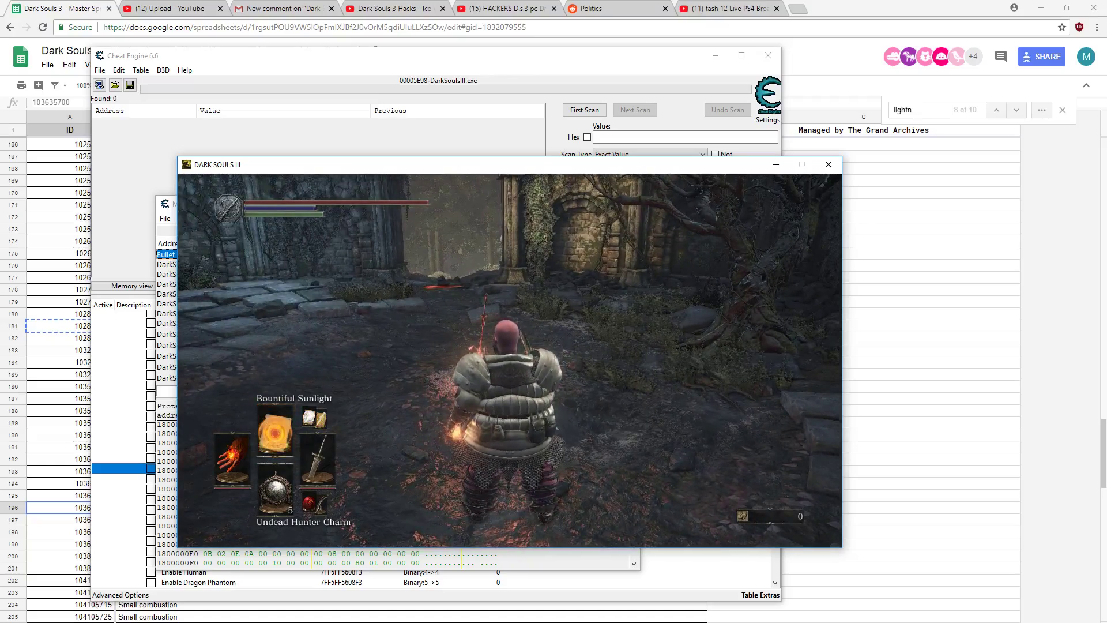
key("Up")
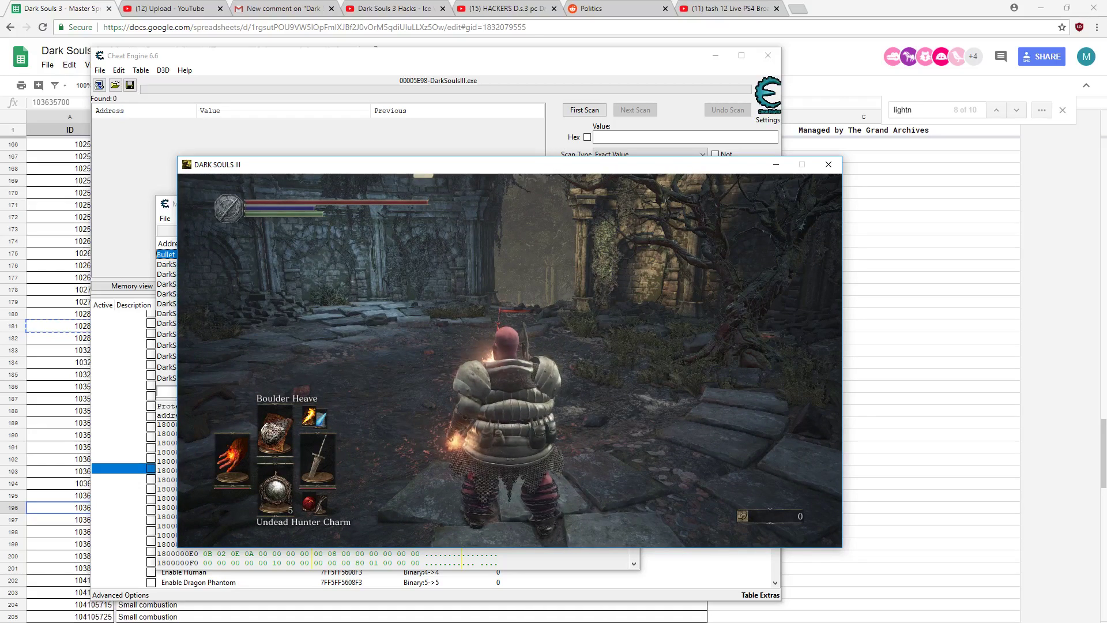
Step: Switch to the browser and highlight the channel's name on the YouTube channel page that has Minecraft Pocket Edition uploads
key("super")
left_click(1006, 278)
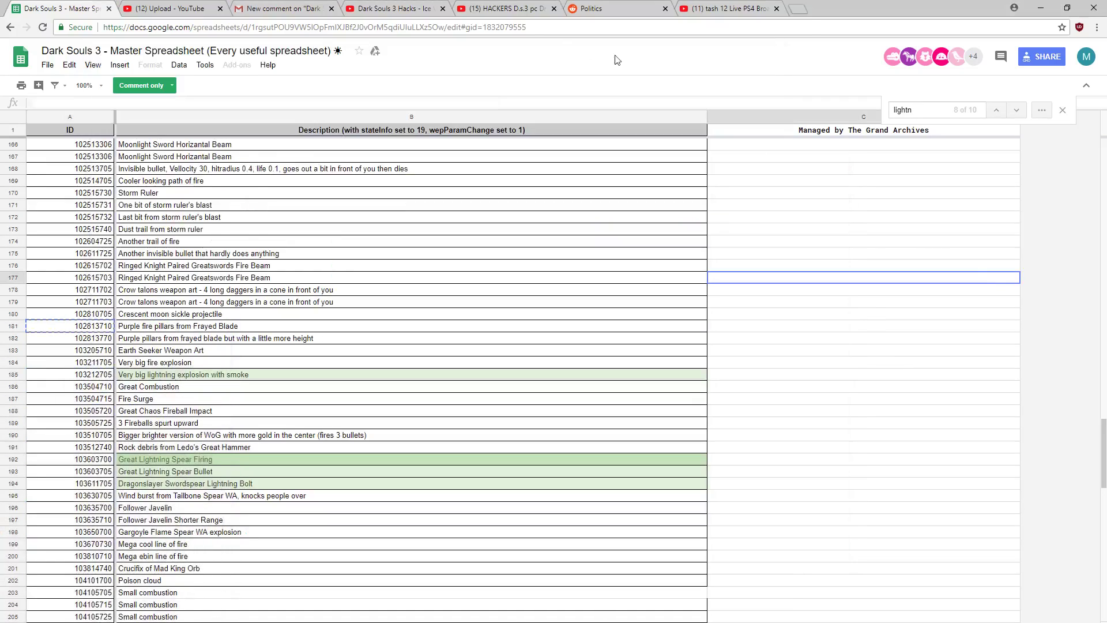
left_click(513, 8)
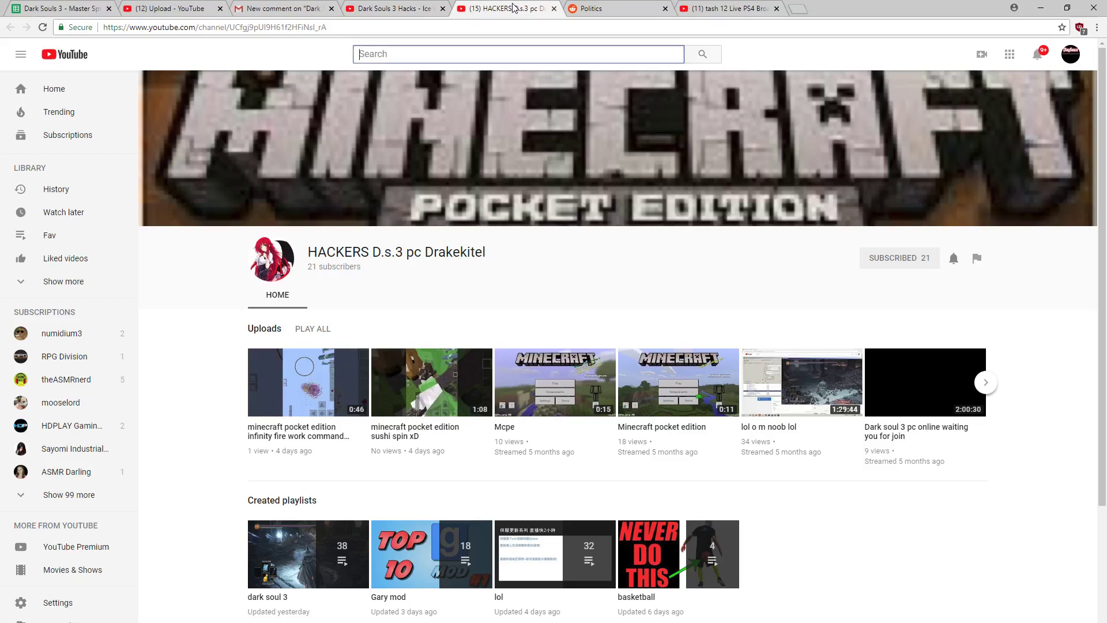
left_click_drag(309, 253, 517, 257)
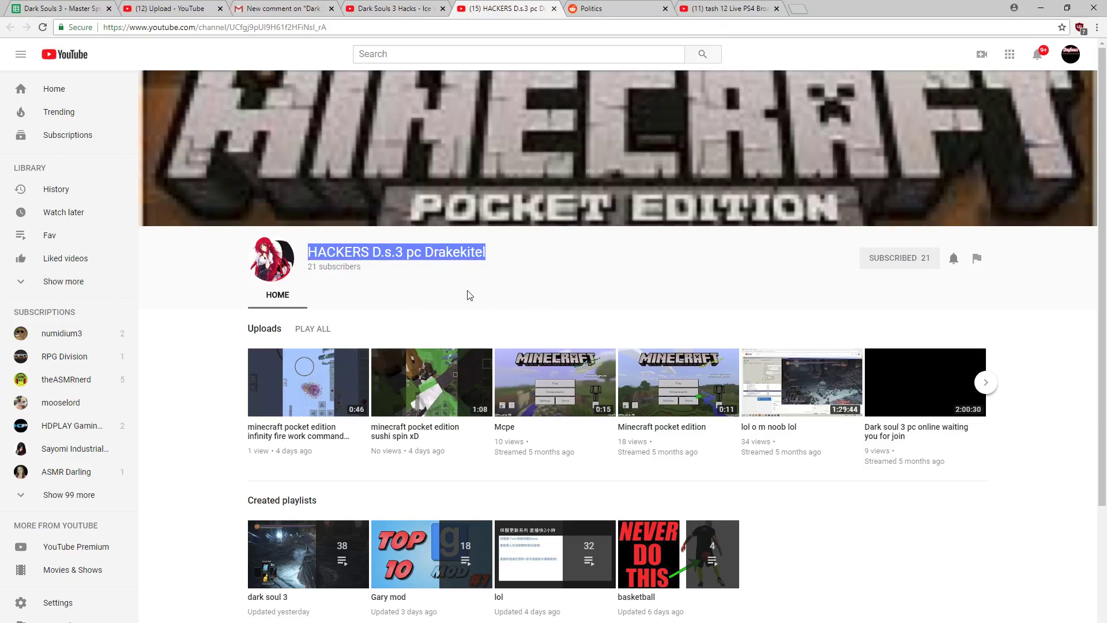
Step: Examine the Dark Souls 3 Master Spreadsheet's list of arrow and bolt IDs, plus the lightning spear and Storm Ruler entries on its bullet ID sheet
left_click(64, 11)
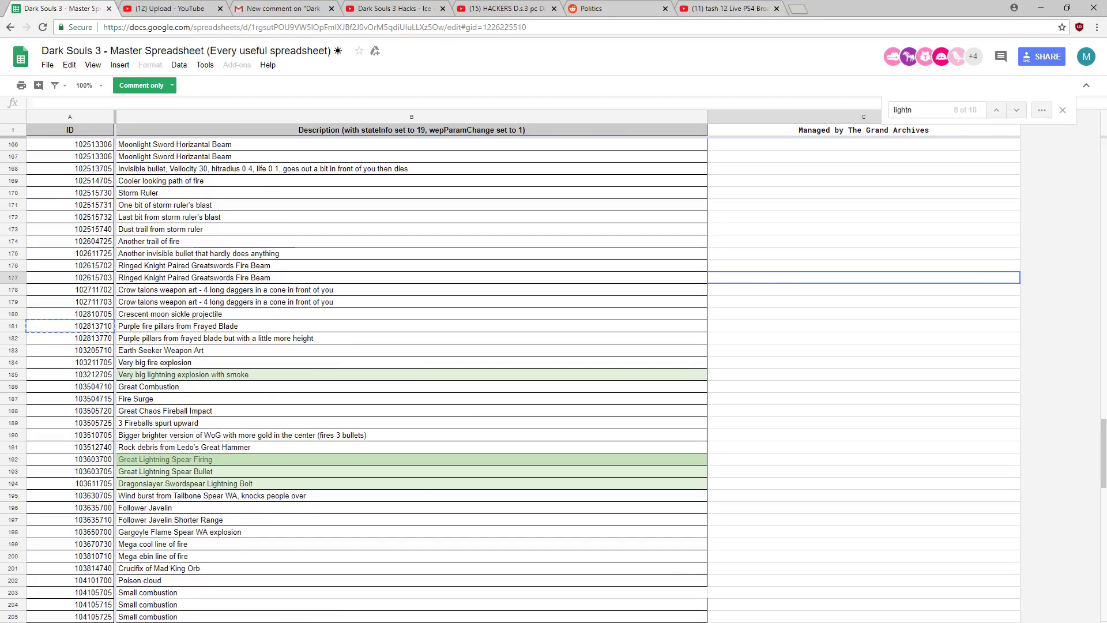
left_click(197, 622)
scroll(171, 539, "down", 10)
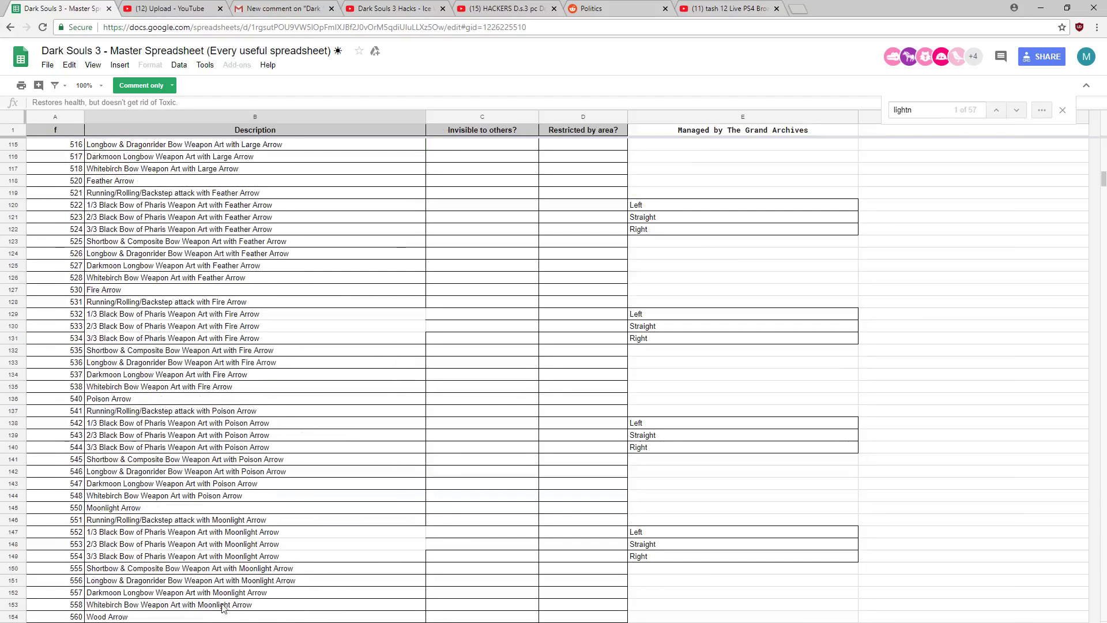
scroll(193, 523, "down", 10)
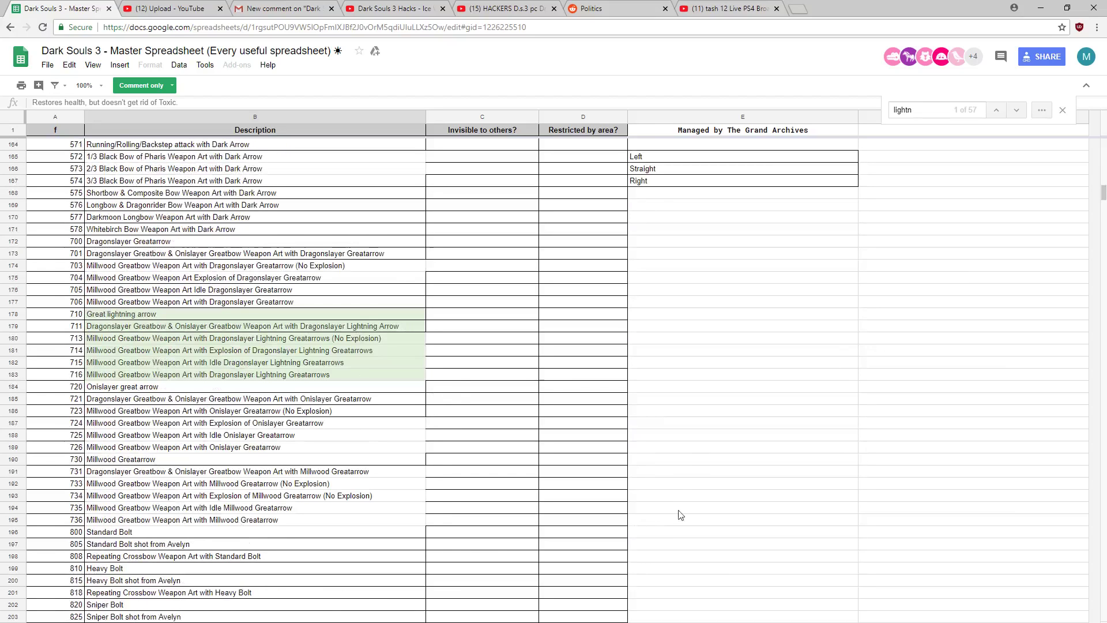
key("ctrl+shift+Page_Down")
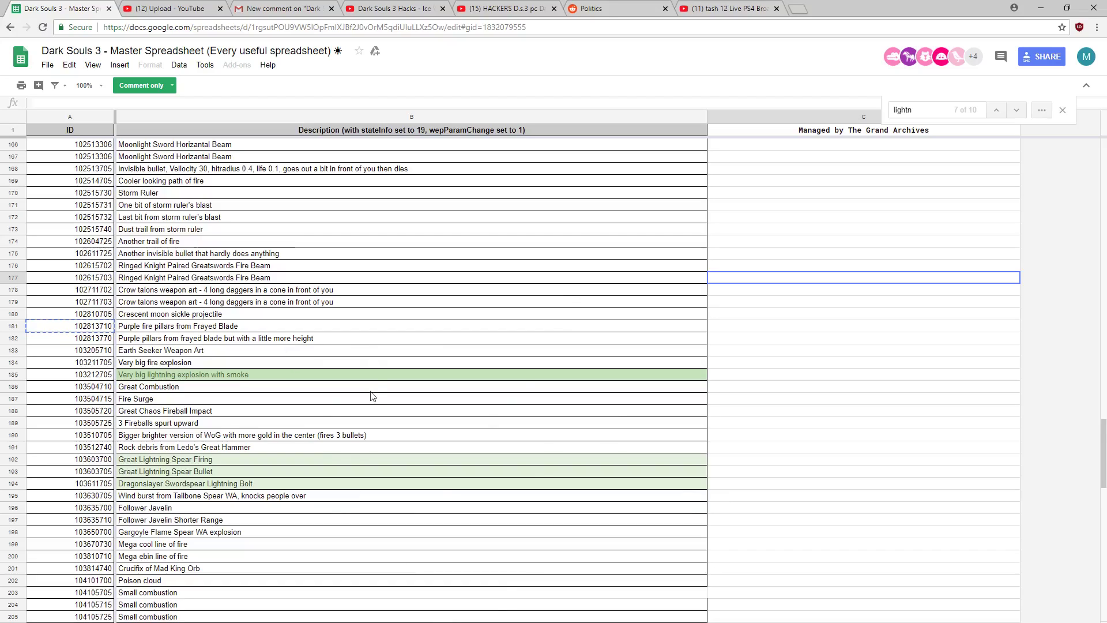
left_click(428, 474)
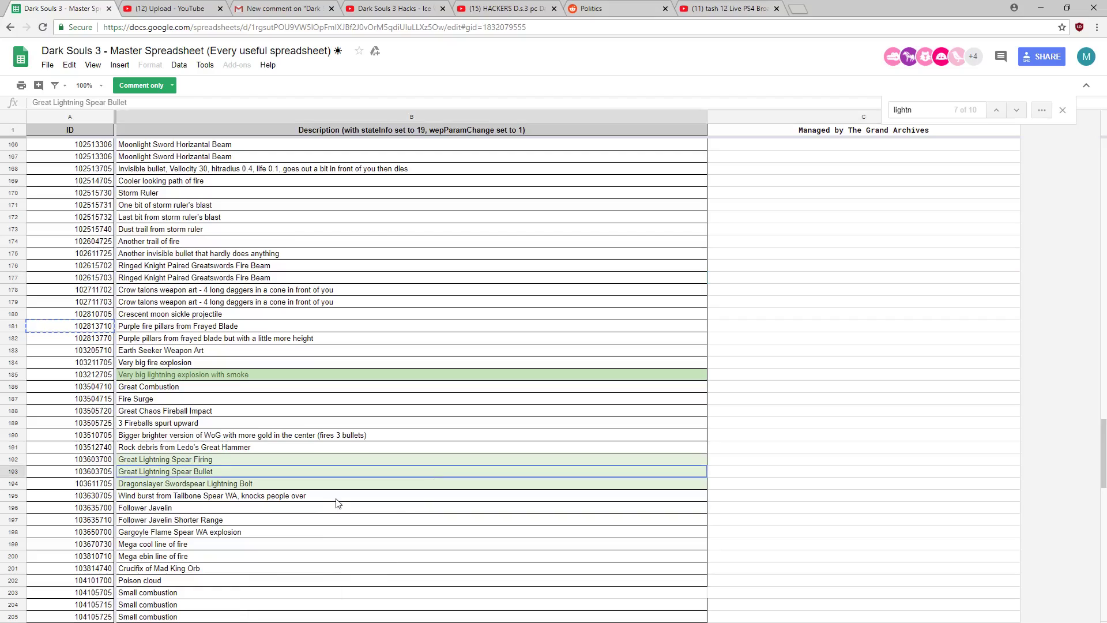
scroll(307, 415, "up", 3)
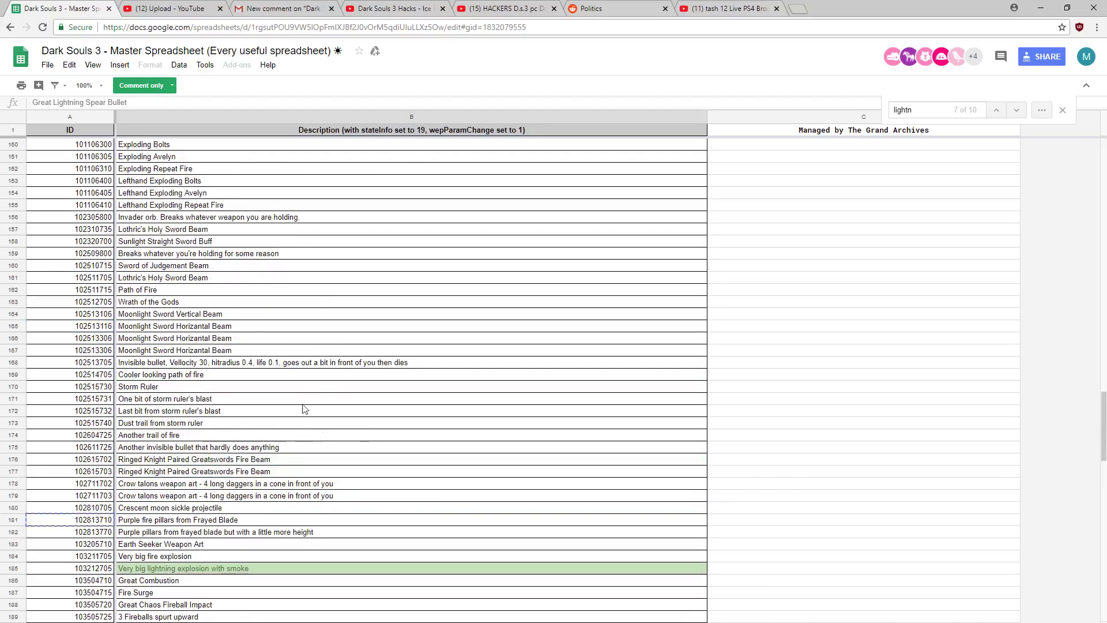
left_click(429, 390)
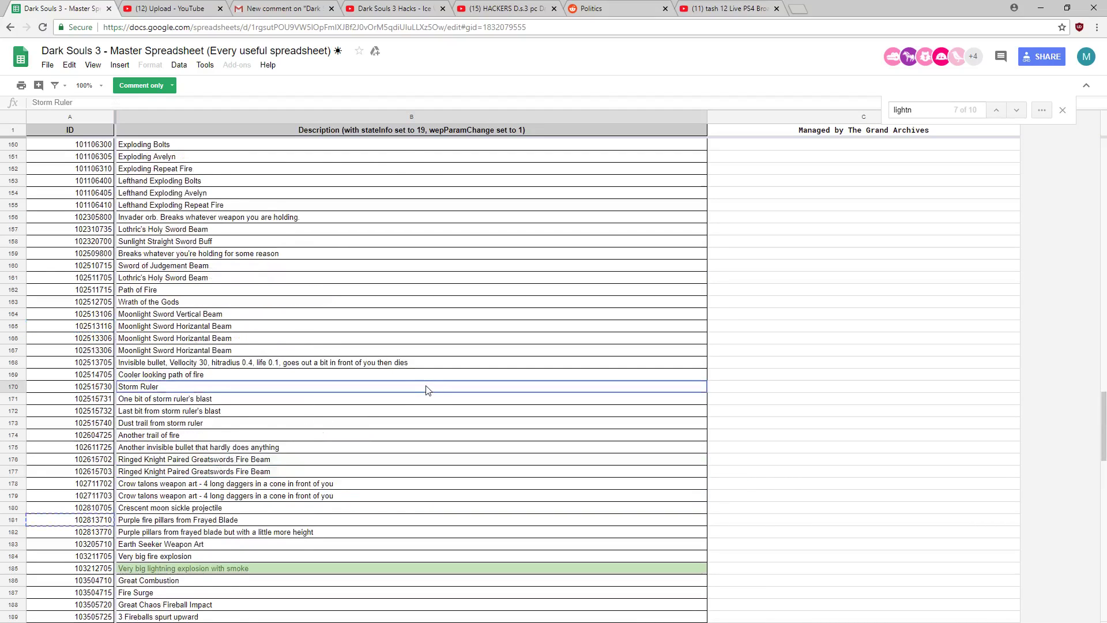
Step: Search the bullet ID sheet for "jave" and select the ID of Follower Javelin
key("ctrl+f")
type("jave")
scroll(425, 389, "down", 1)
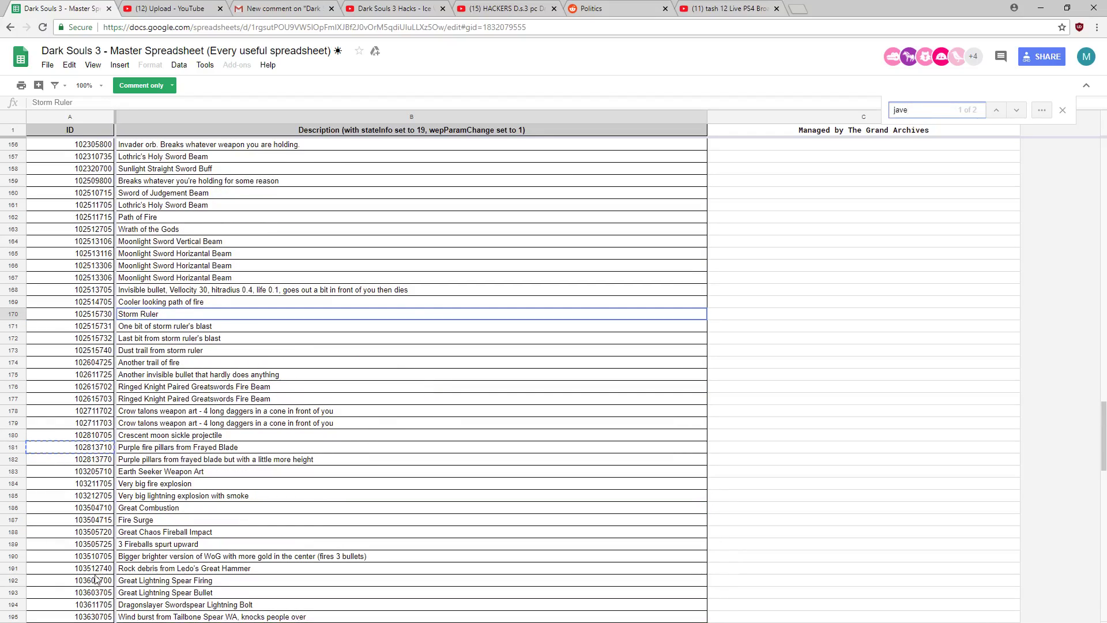
left_click(1016, 111)
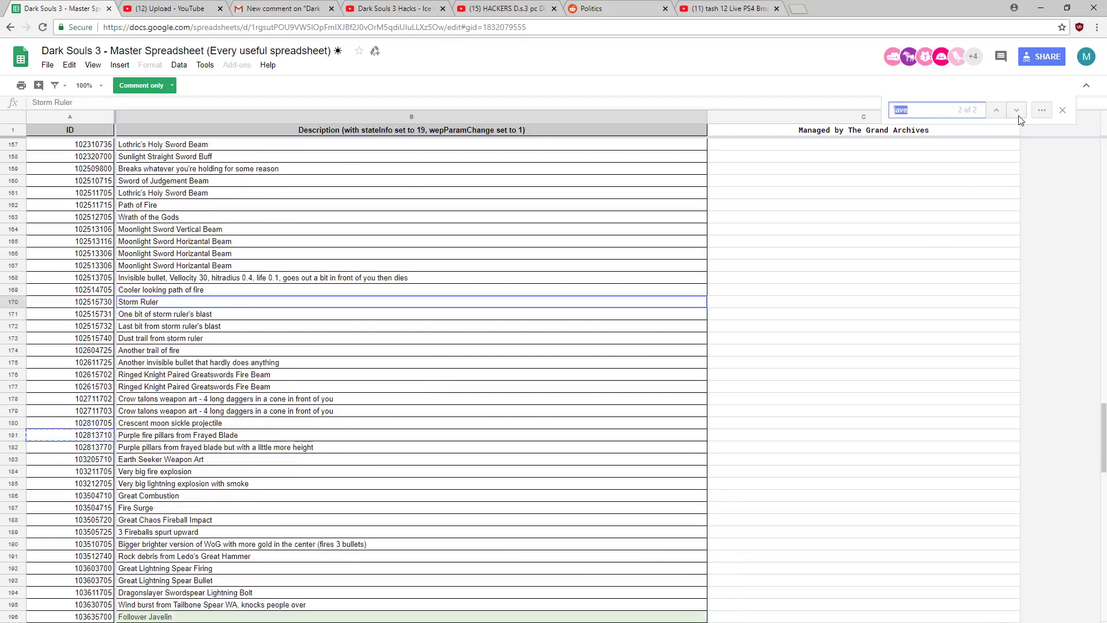
left_click(92, 616)
scroll(92, 617, "down", 3)
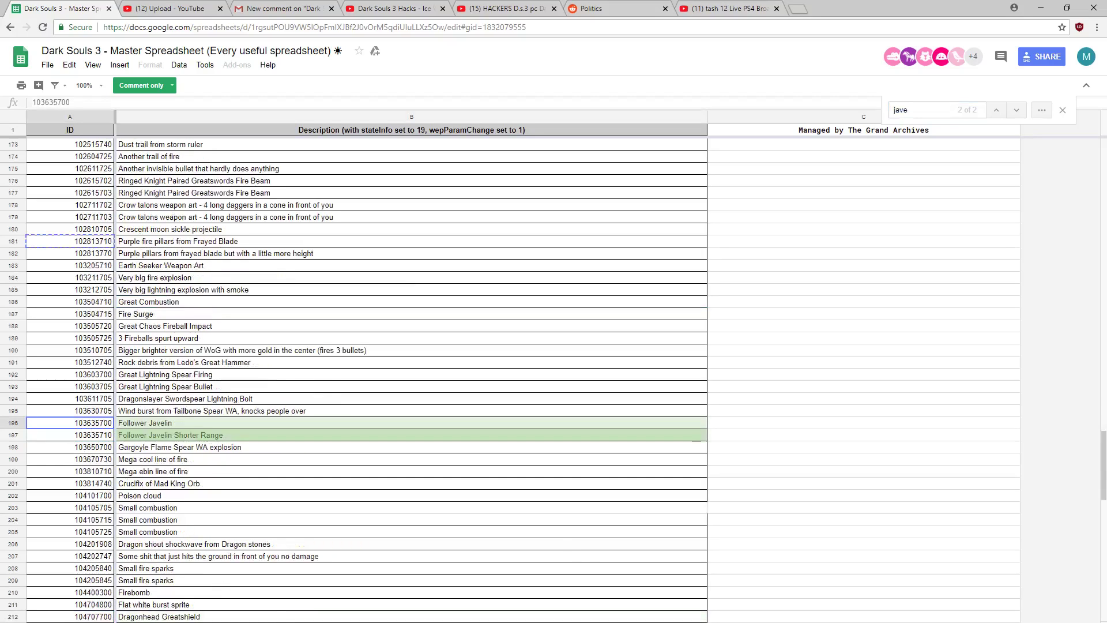
Step: Switch to Cheat Engine and deactivate the Last Spell Highlighted script in the Highlighted group
key("alt+Tab")
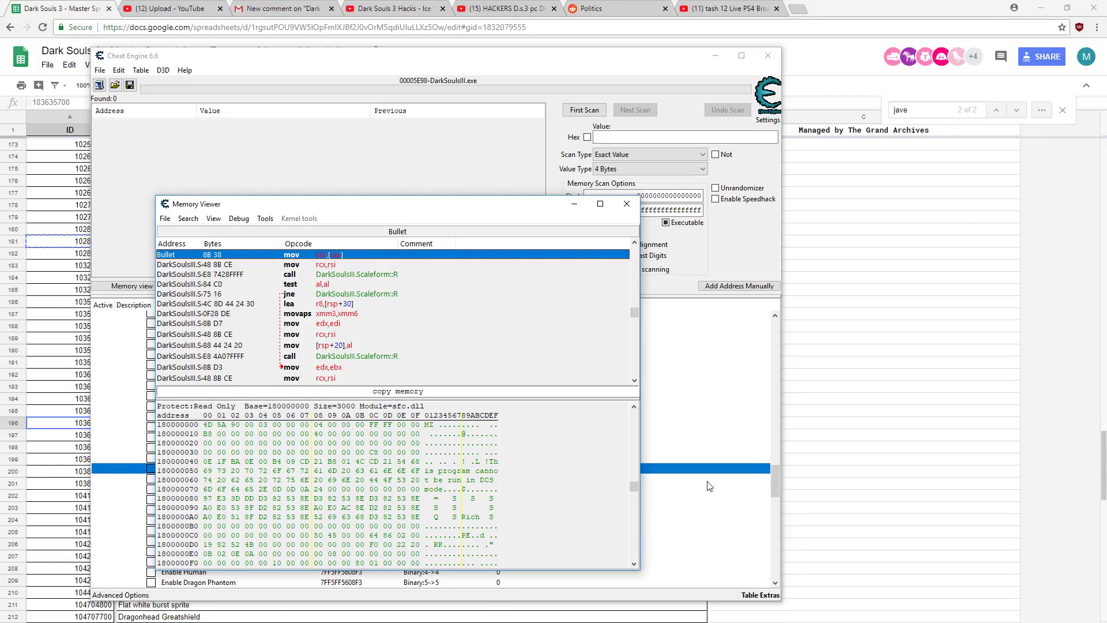
key("alt+Tab")
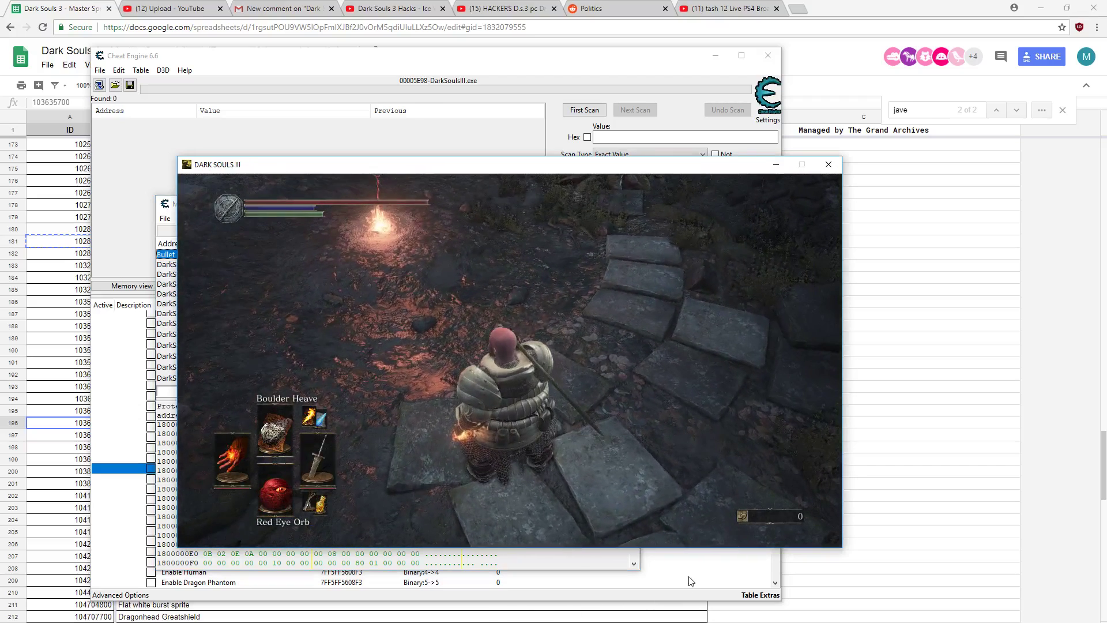
left_click(691, 573)
left_click(249, 471)
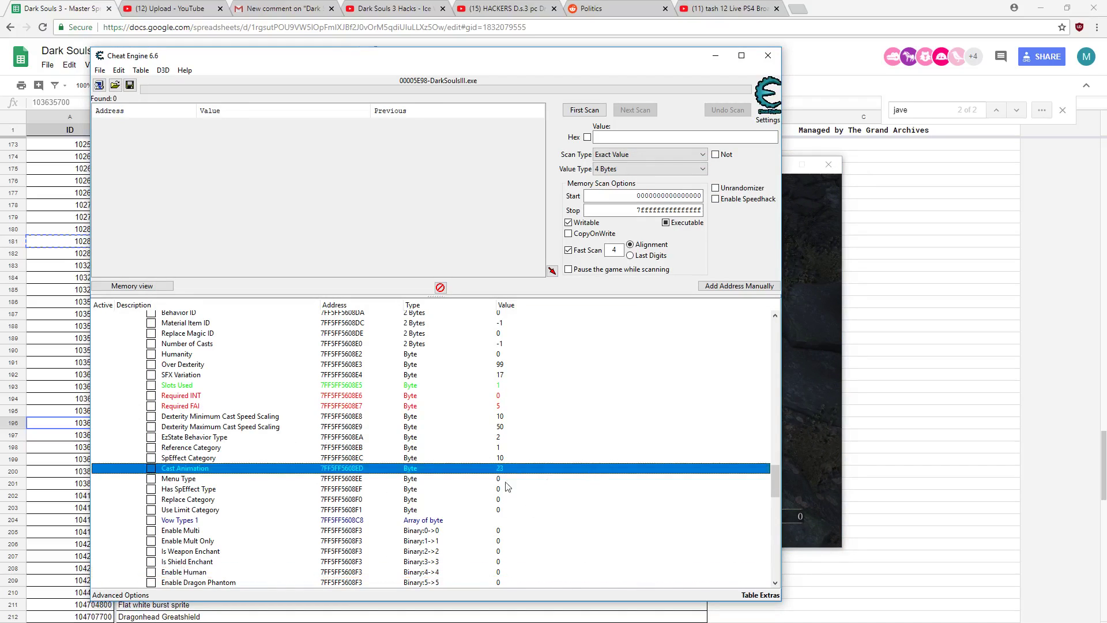
scroll(507, 487, "up", 5)
left_click(131, 430)
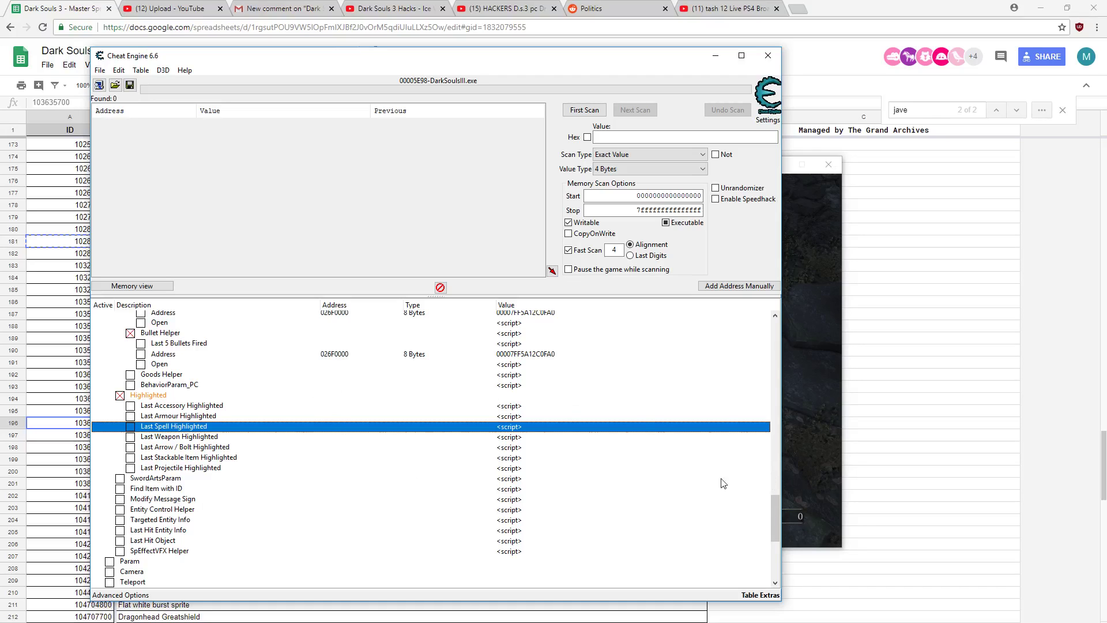
left_click(132, 286)
right_click(325, 257)
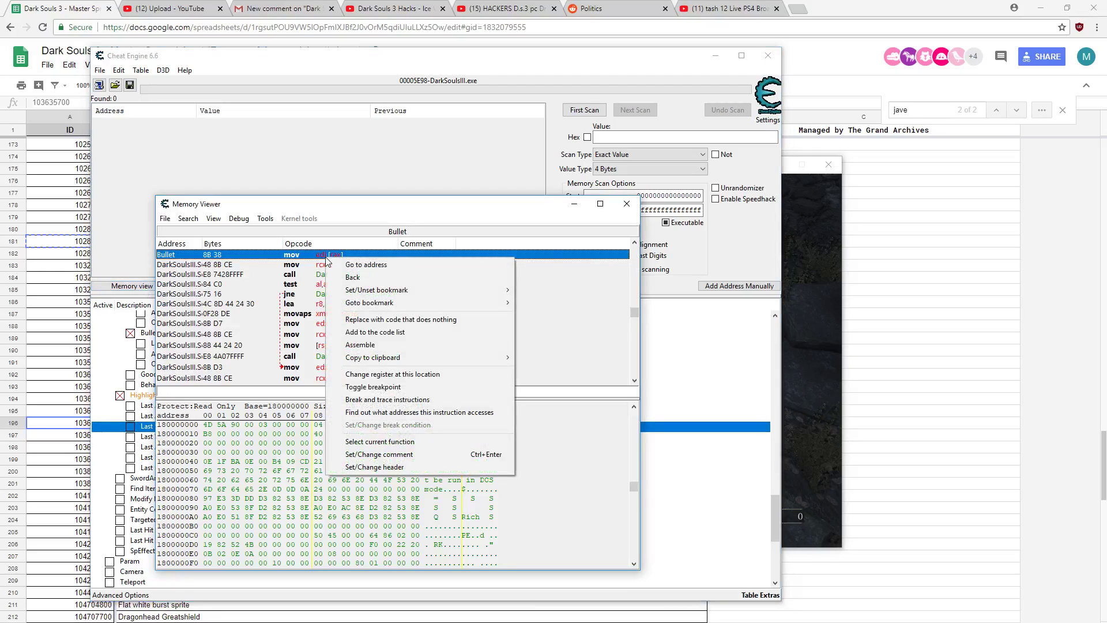
key("Escape")
left_click(626, 204)
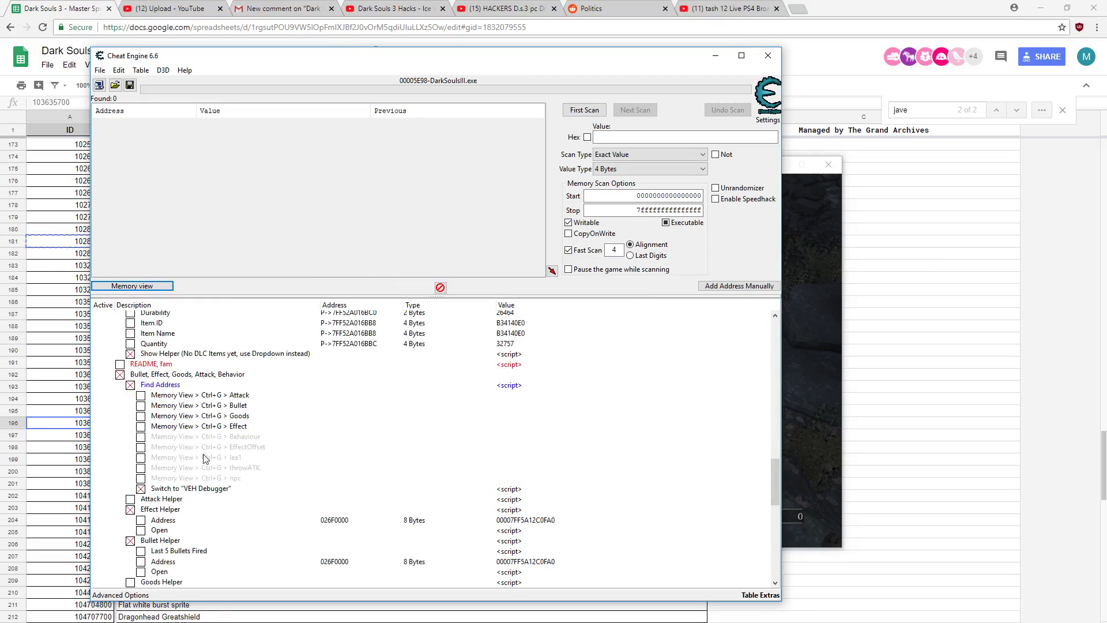
Step: Review the Find Address script and its Switch to "VEH Debugger" entry in the Bullet, Effect, Goods, Attack, Behavior group
left_click(144, 387)
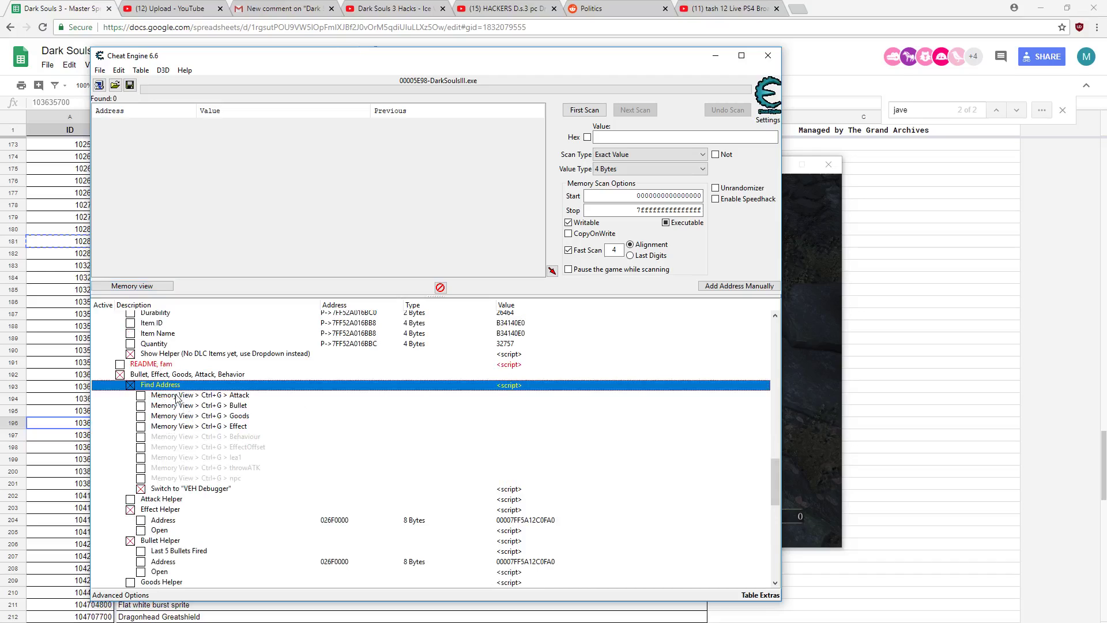
left_click(131, 375)
left_click(151, 385)
left_click(180, 490)
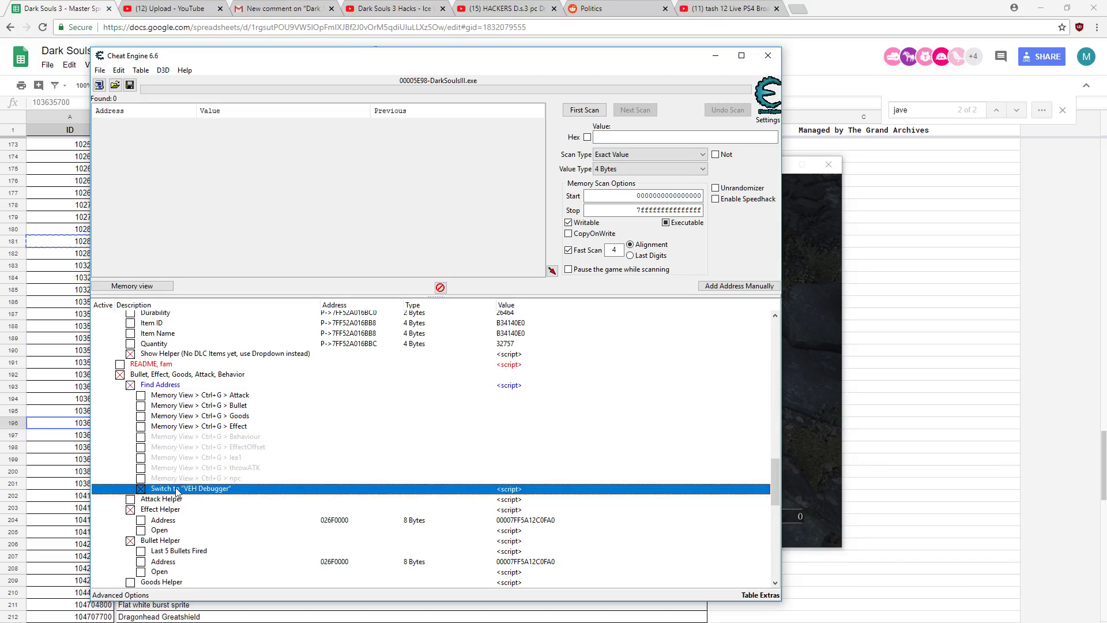
Step: Go to the address "bullet" in the Memory Viewer and start finding out what addresses its mov instruction accesses
left_click(132, 285)
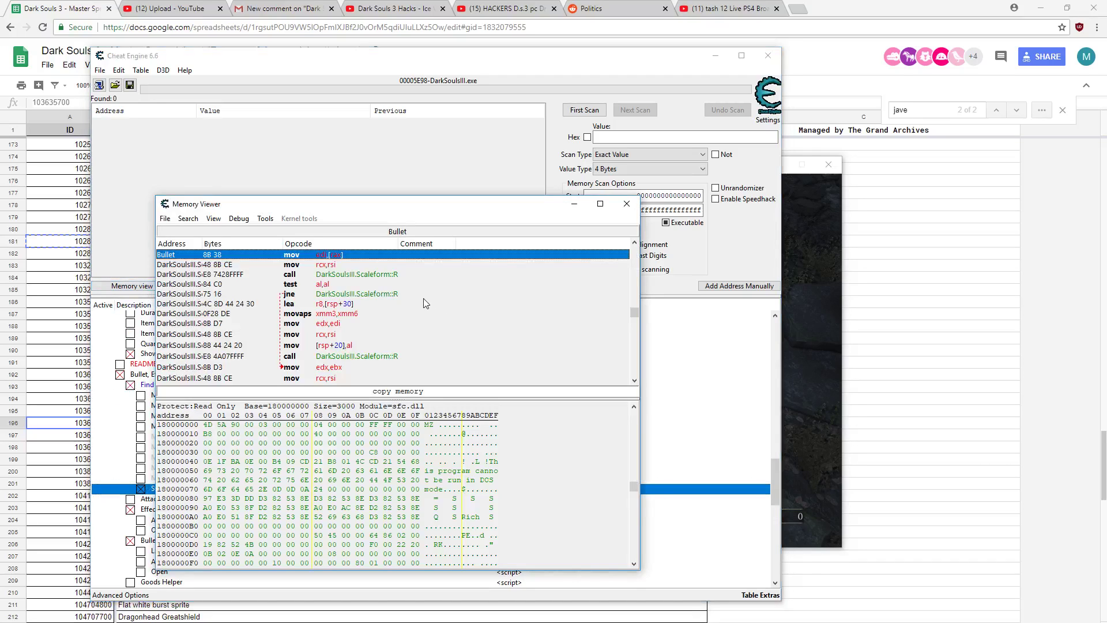
key("ctrl+g")
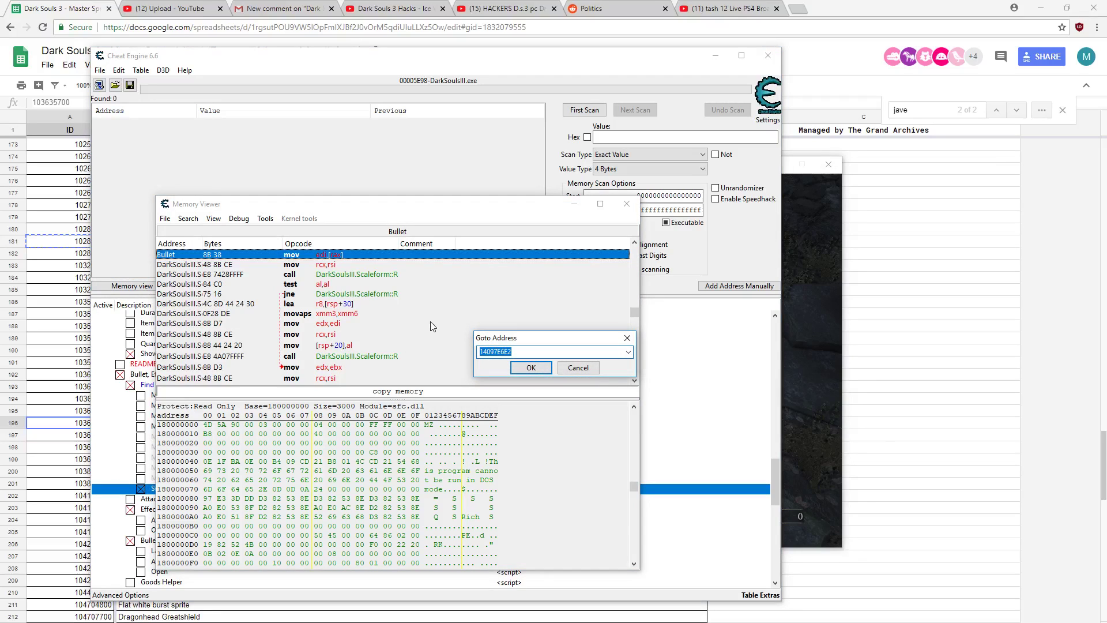
type("bullet")
left_click(514, 369)
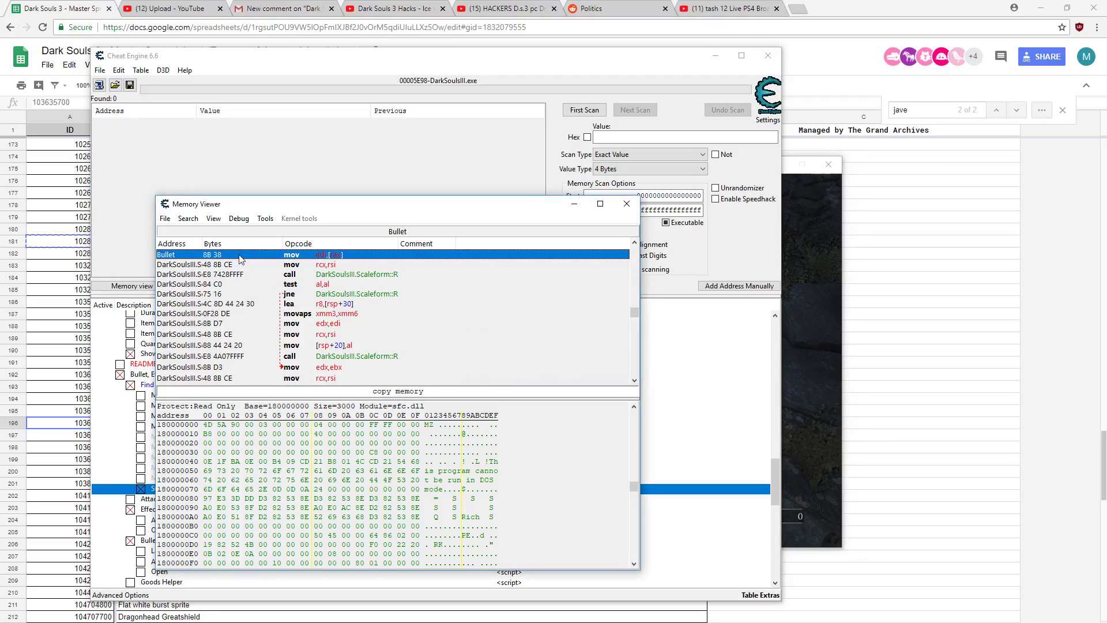
right_click(234, 258)
left_click(306, 412)
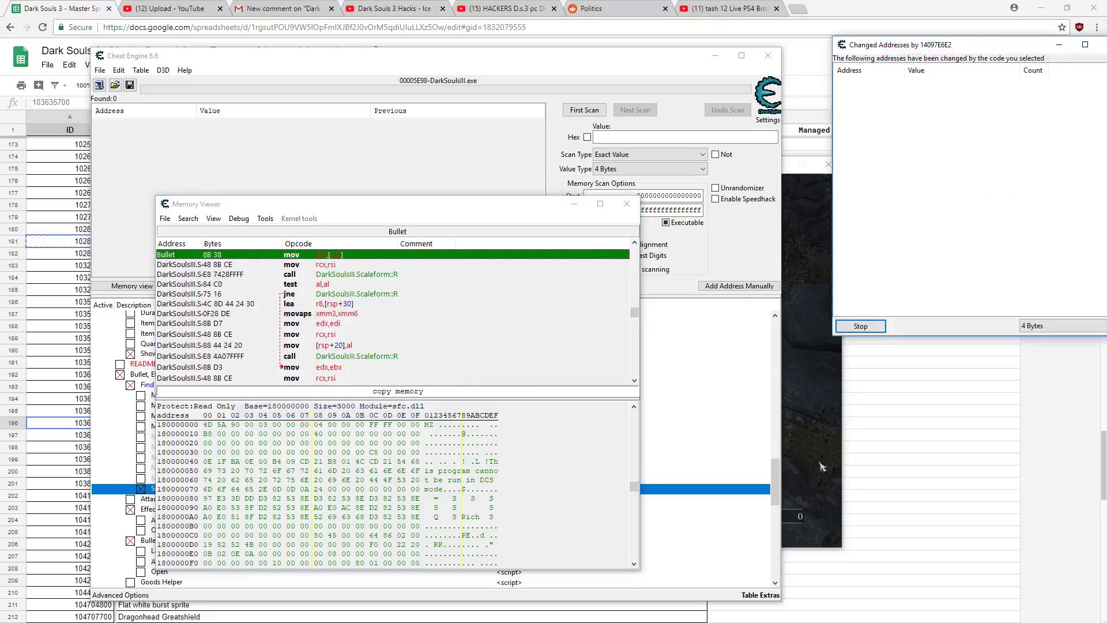
Step: Switch to Dark Souls III, select the Fire Surge spell and cast it to capture its bullet addresses
key("alt+Tab")
key("Up")
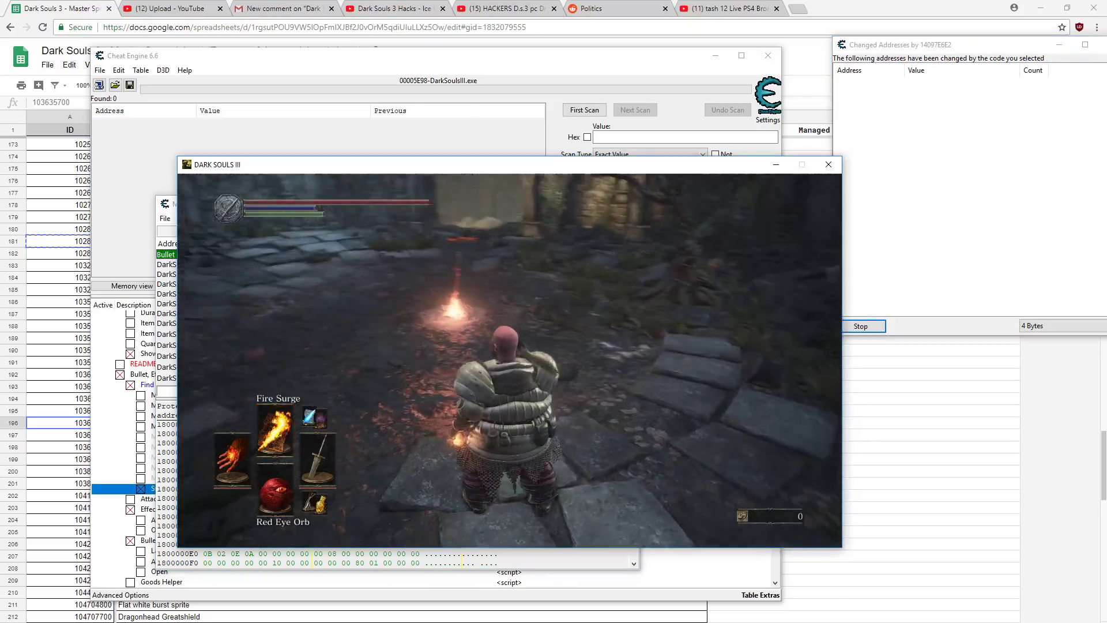
key("w")
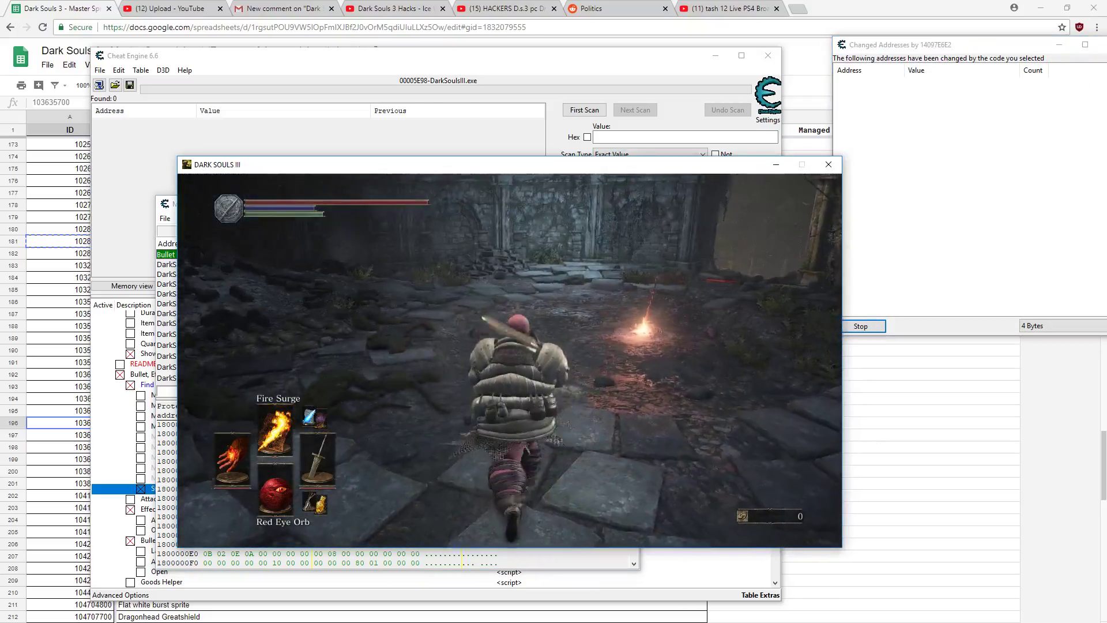
key("h")
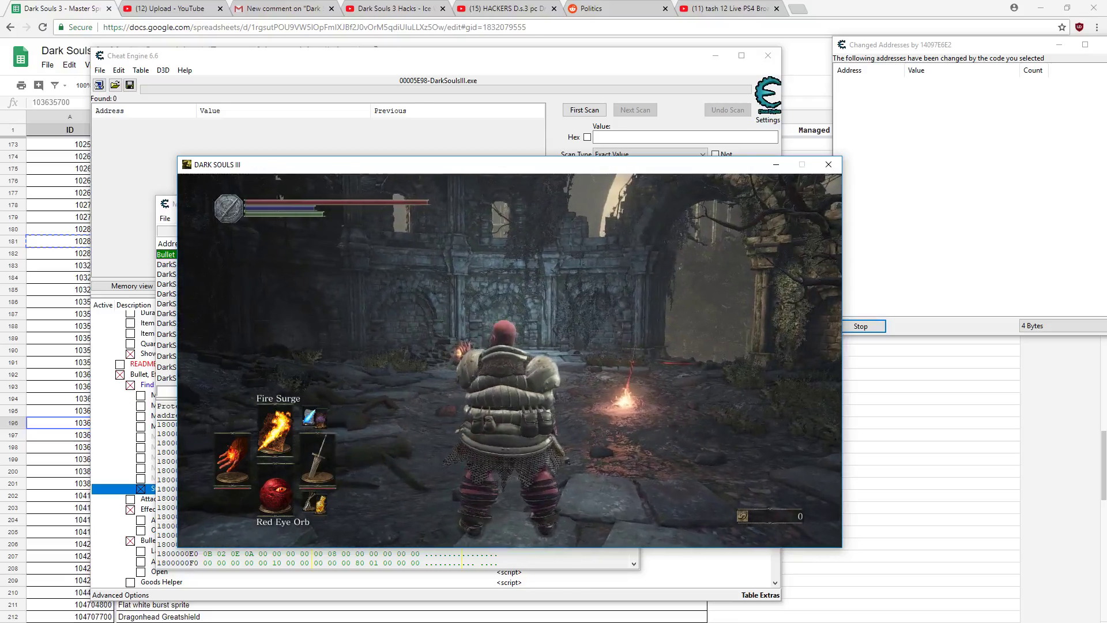
key("h")
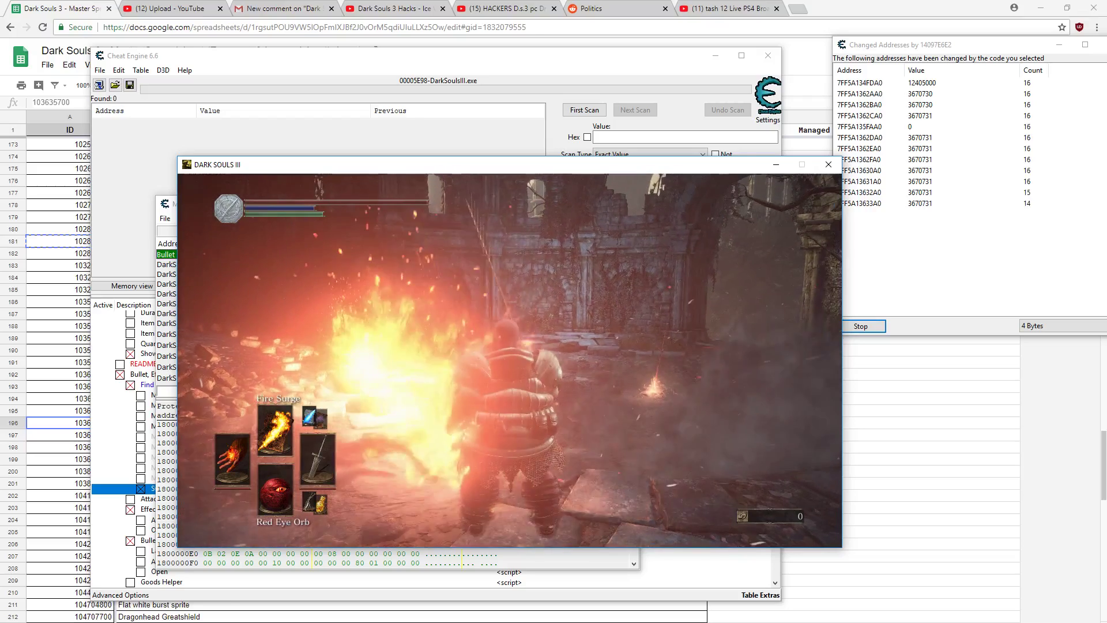
Step: Set the Bullet Helper's Address in Cheat Engine to the captured 7FF5A134FDA0 and activate its Open script
key("super")
left_click(920, 83)
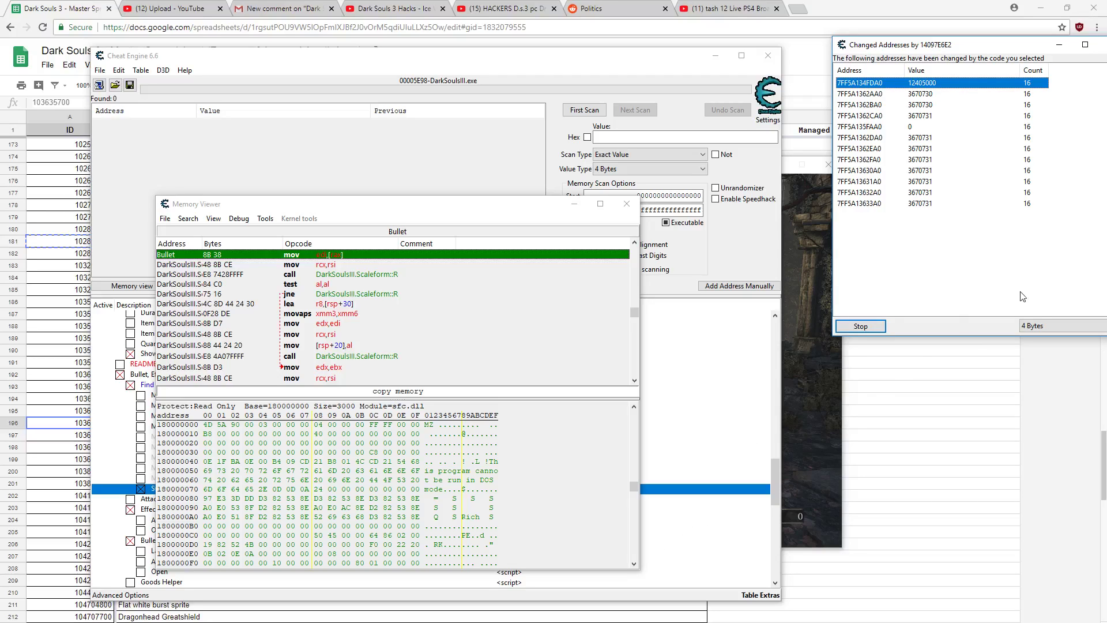
left_click(685, 530)
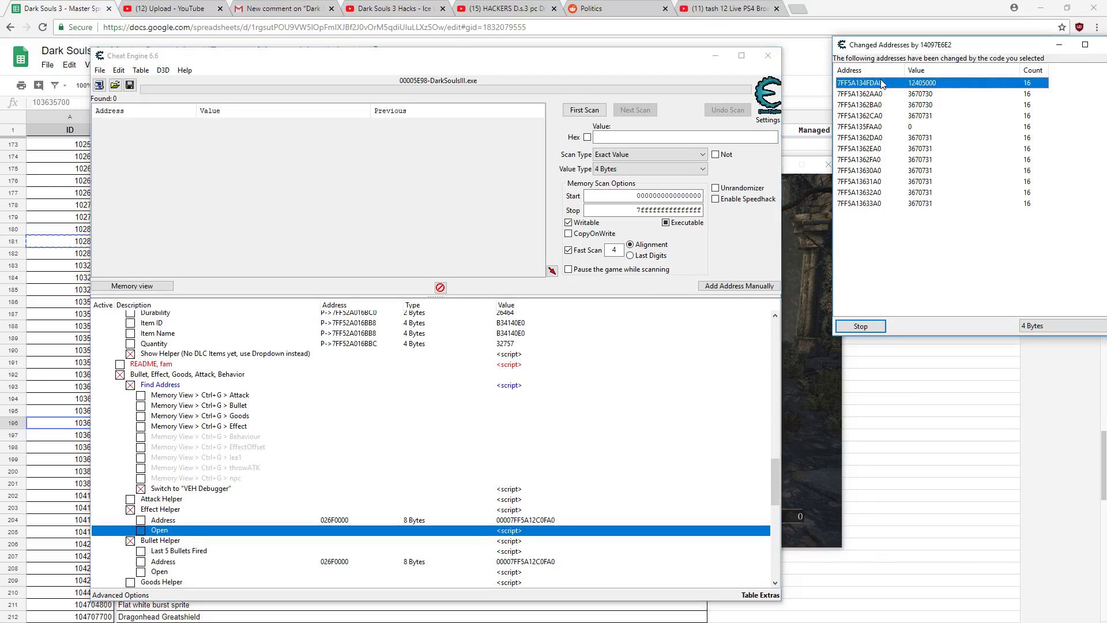
scroll(296, 364, "down", 7)
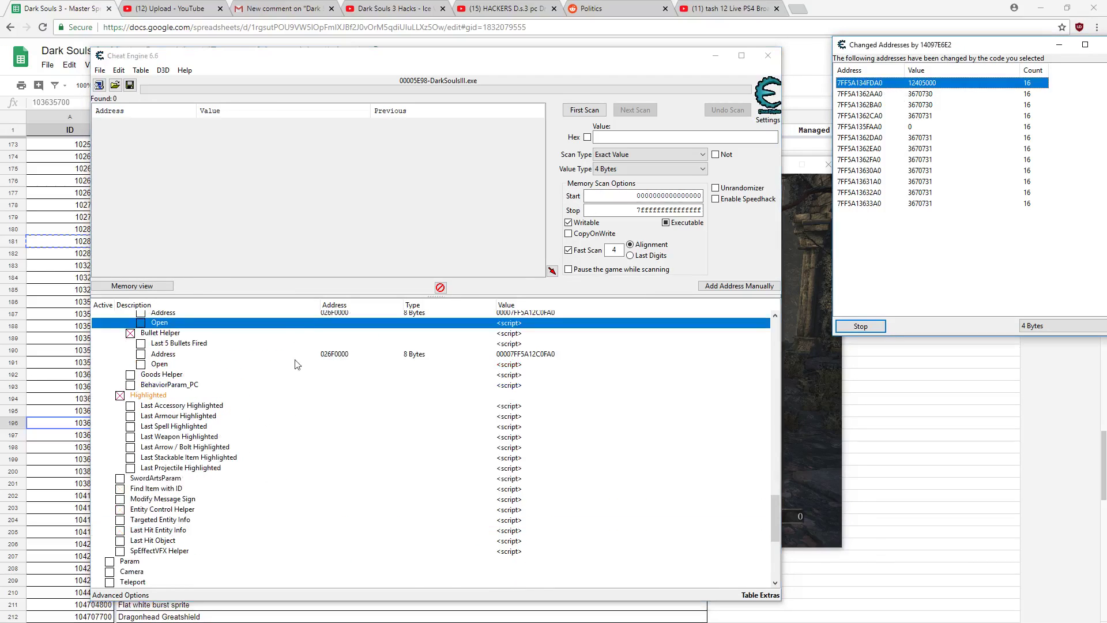
double_click(544, 354)
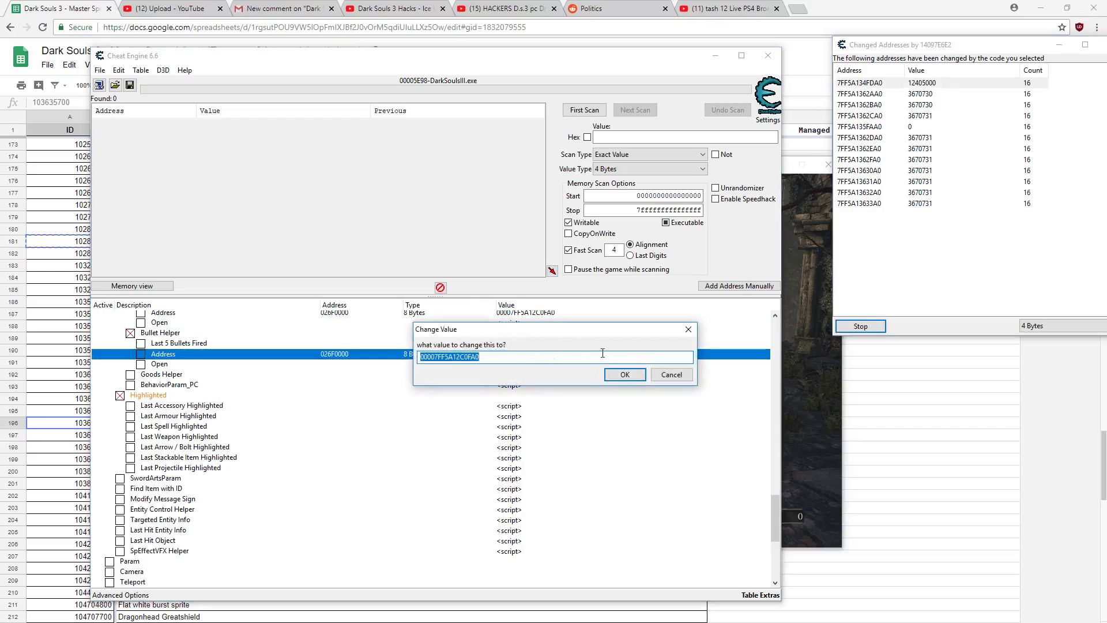
type("7FF5A134FDA0")
left_click(624, 374)
left_click(142, 364)
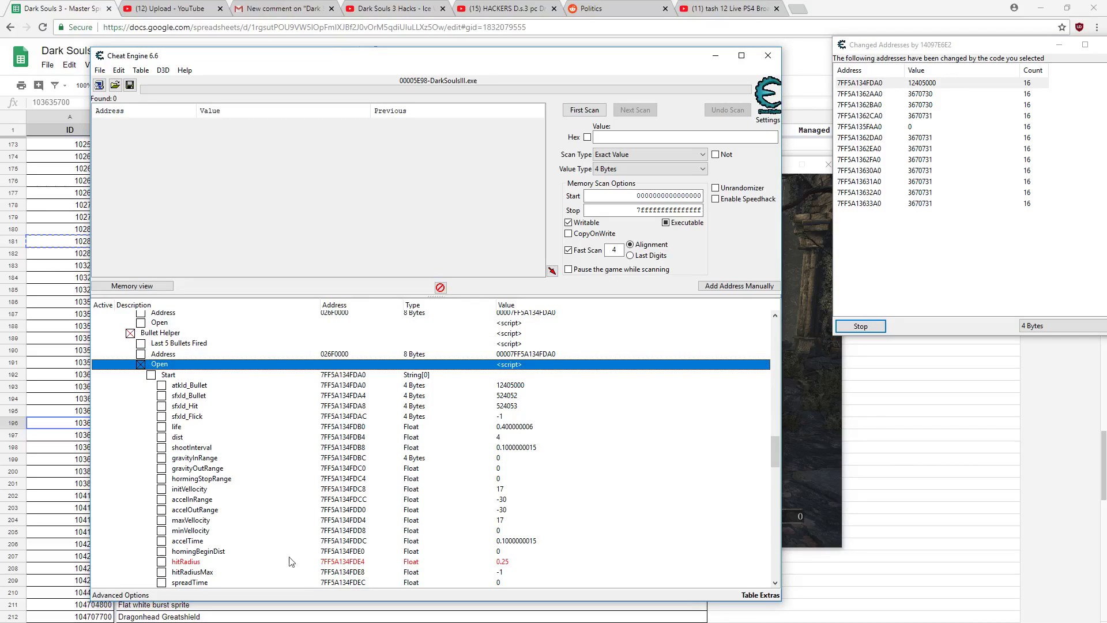
Step: Select the bullet's spEffectIDForShooter entry, then stop and close the bullet address capture
scroll(546, 570, "down", 7)
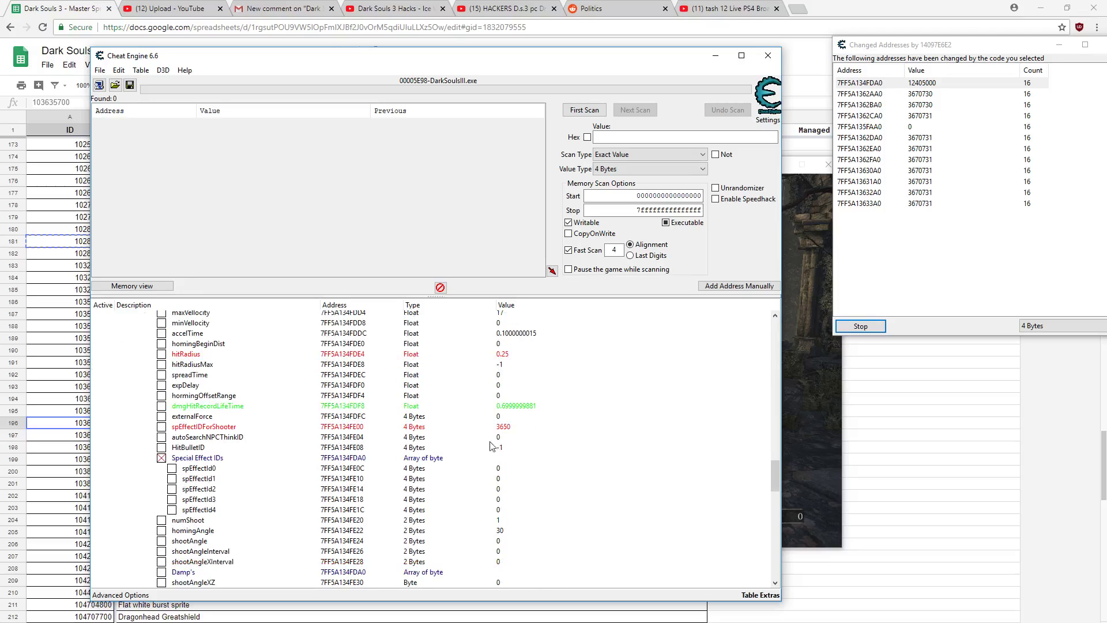
left_click(511, 429)
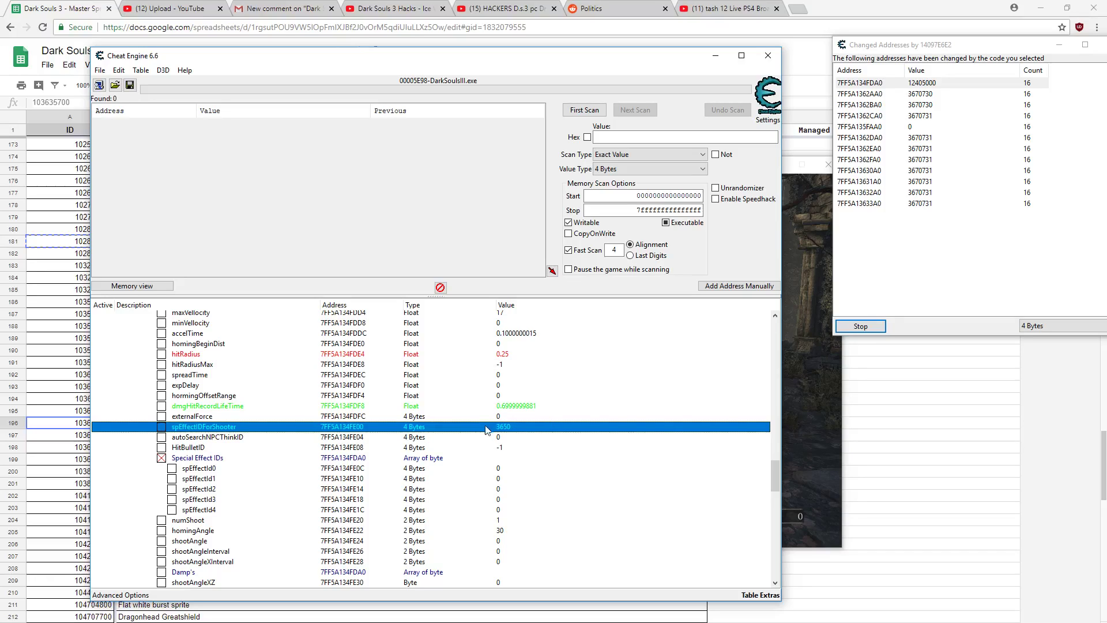
left_click(860, 326)
left_click(860, 326)
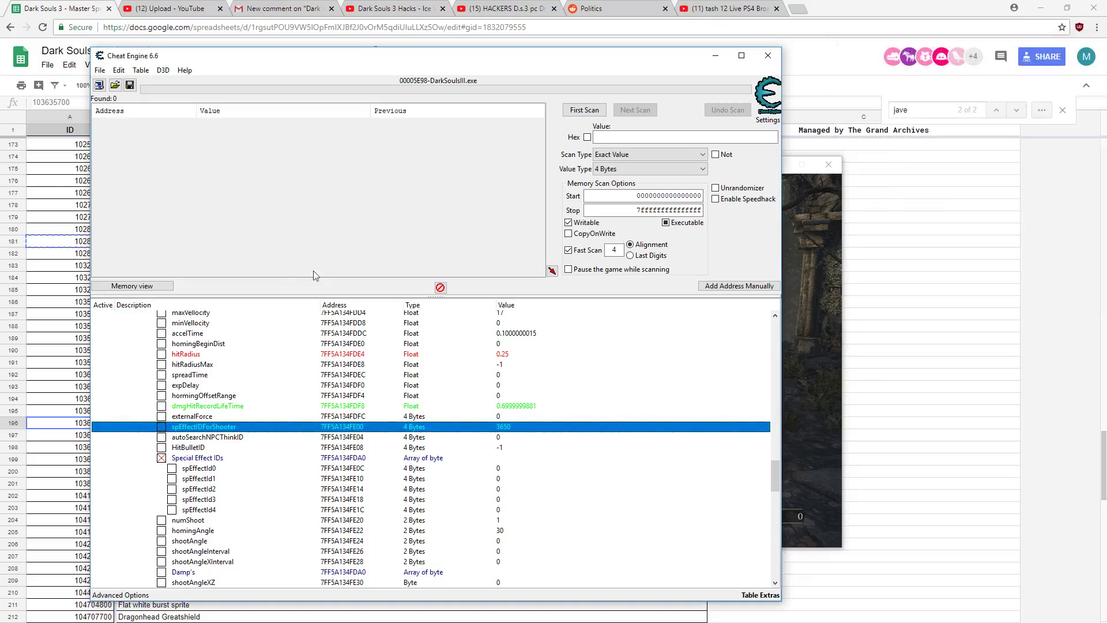
Step: Go to the address "effect" in the Memory Viewer and start finding out what addresses its movss instruction accesses
left_click(130, 285)
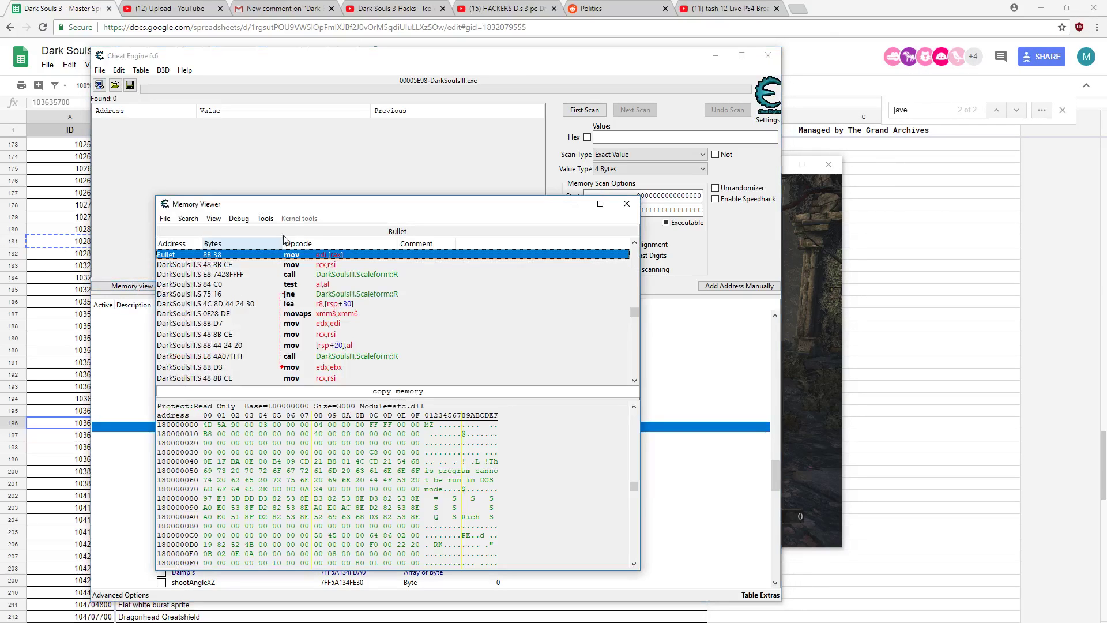
left_click_drag(300, 206, 661, 247)
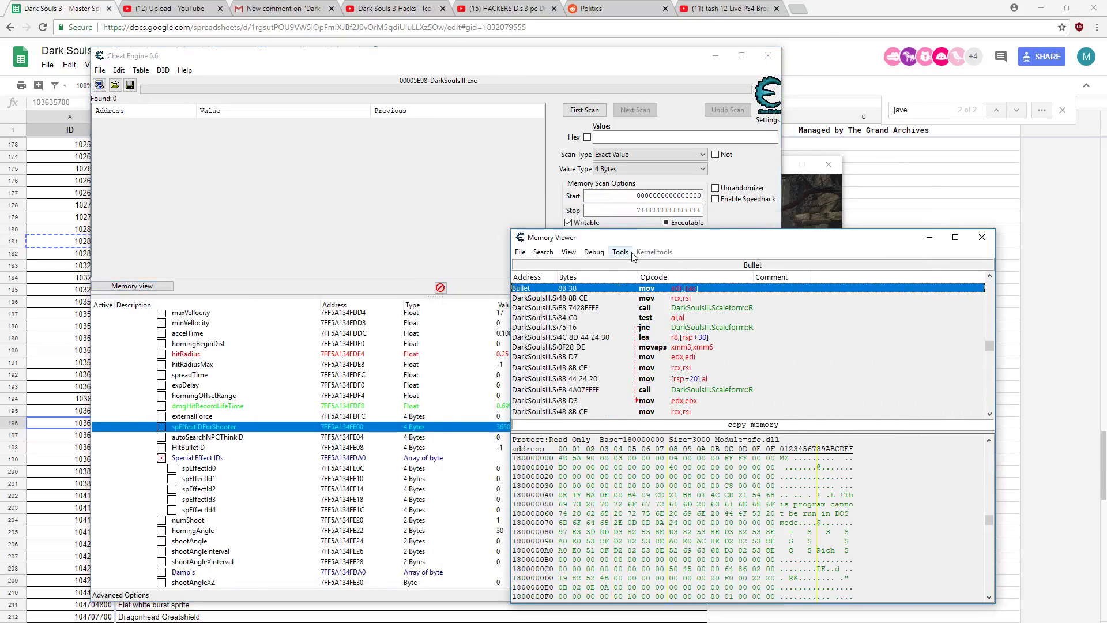
key("ctrl+g")
type("effect")
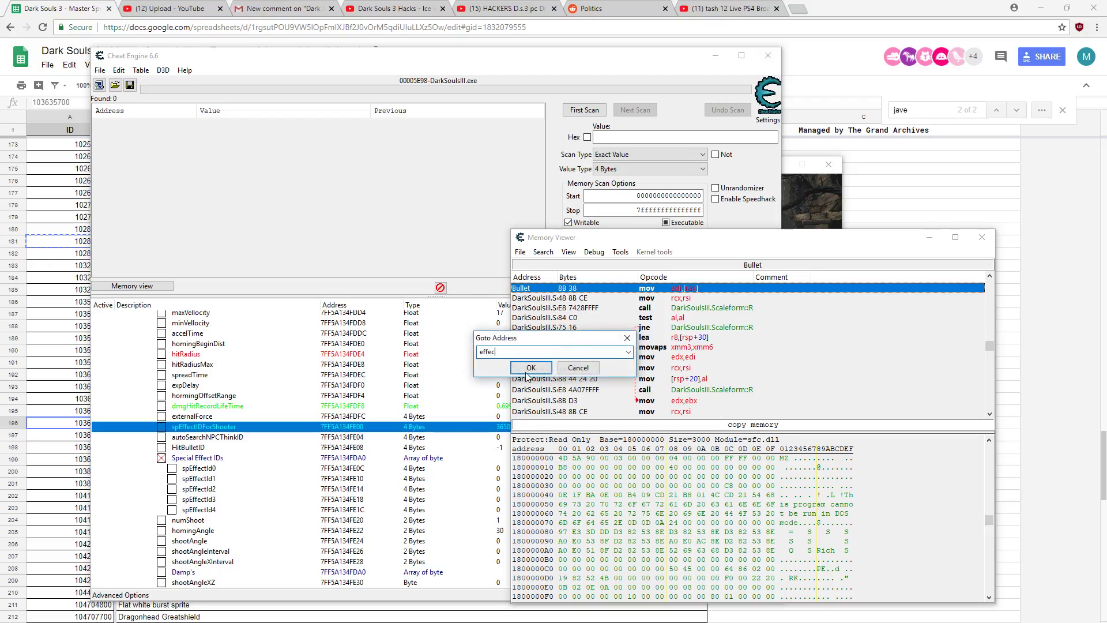
key("Return")
right_click(544, 289)
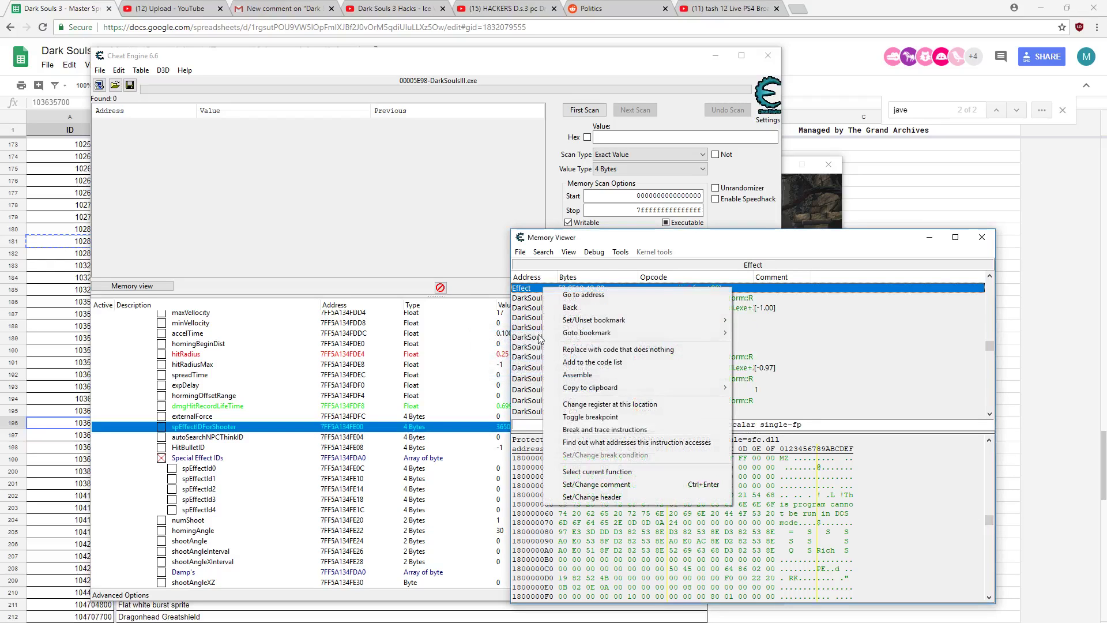
left_click(597, 442)
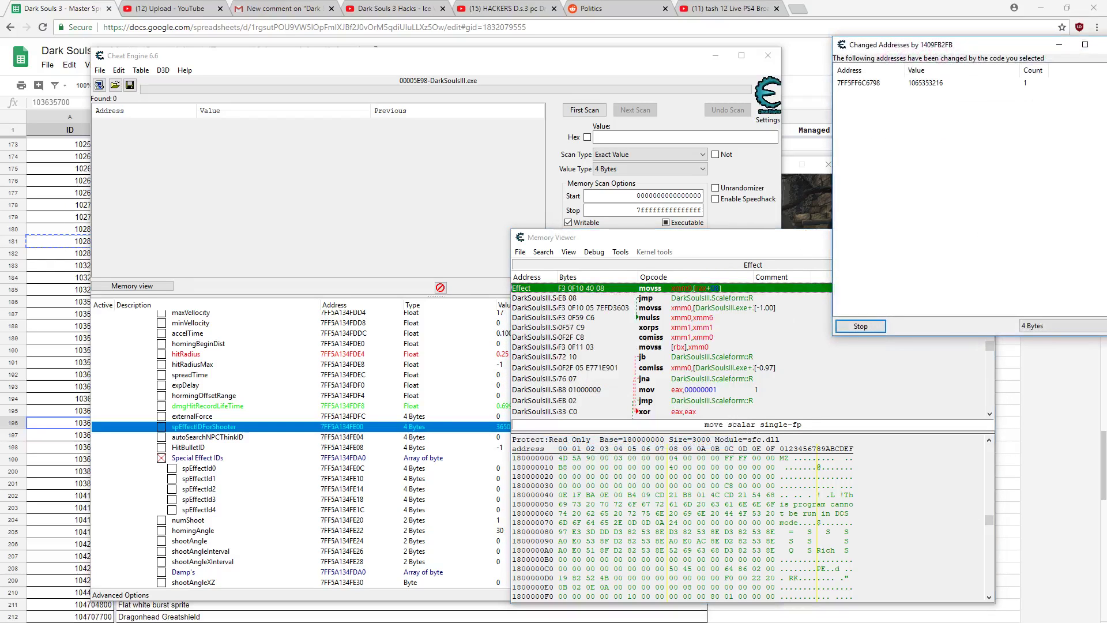
Step: Switch to Dark Souls III to cast Fire Surge, then select the captured effect address 7FF5FF70C658 in Cheat Engine
key("alt+Tab")
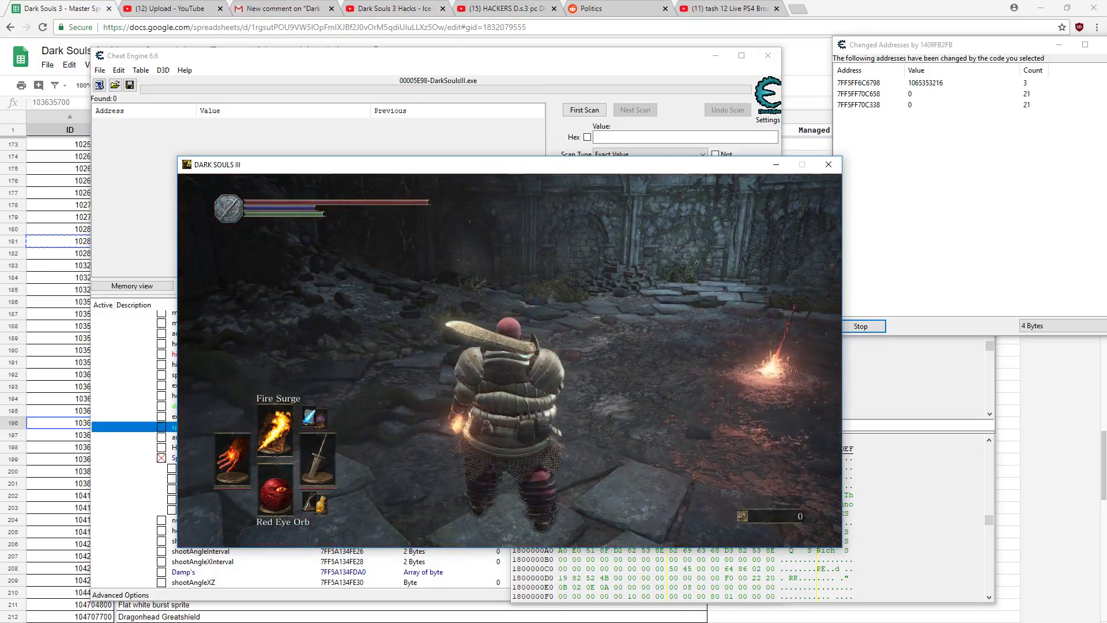
key("super")
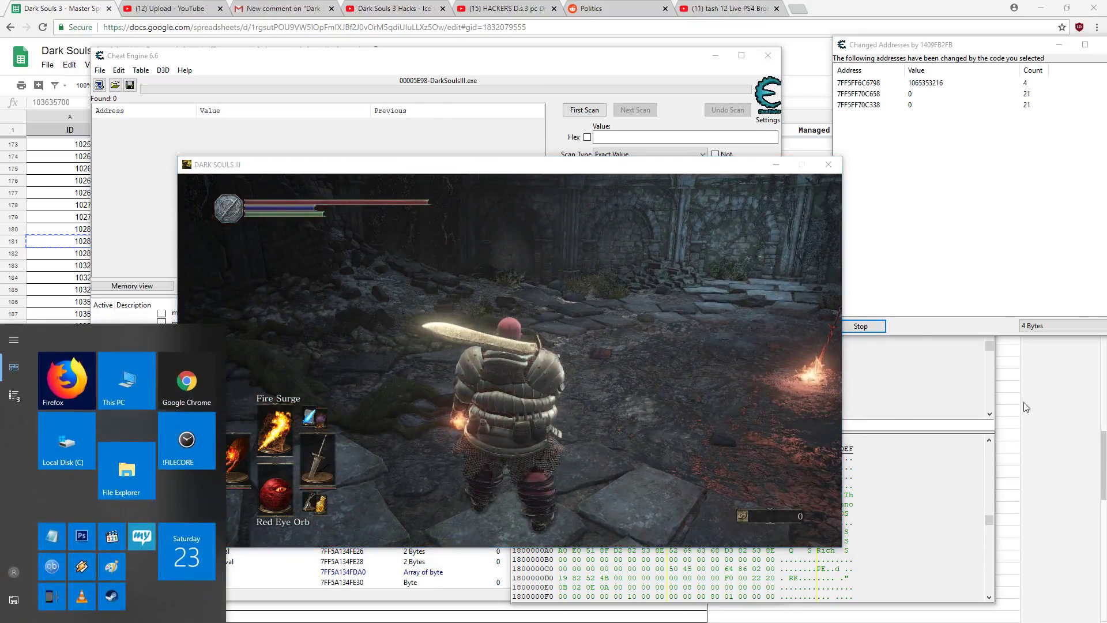
left_click(959, 115)
left_click(925, 105)
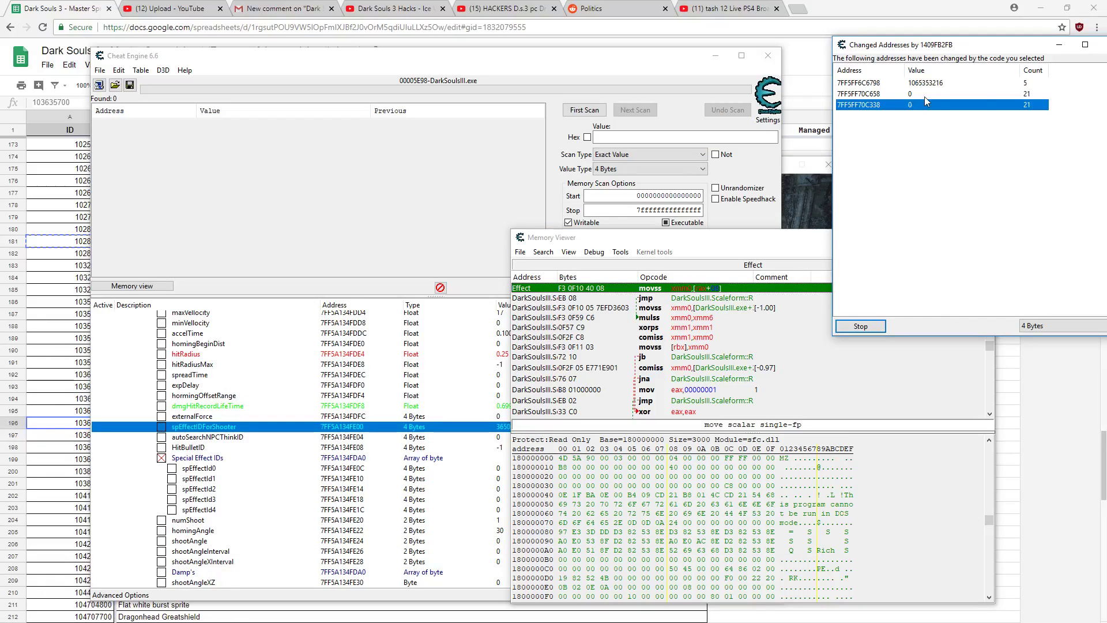
left_click(925, 94)
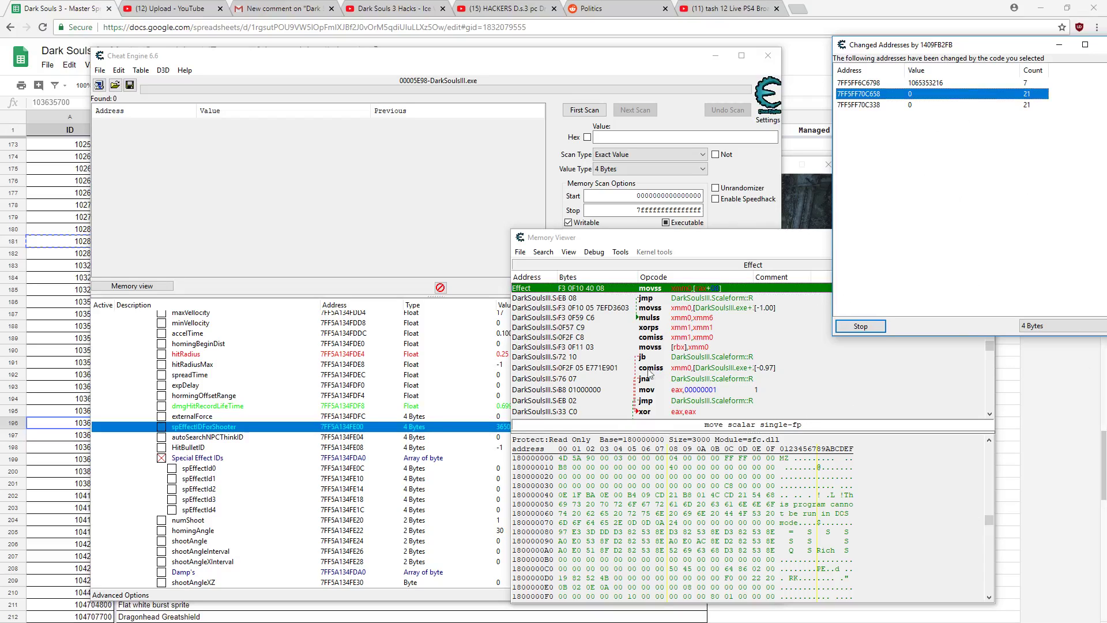
Step: Deactivate the Bullet Helper's Open script to collapse its bullet parameters
left_click(412, 469)
scroll(413, 468, "up", 7)
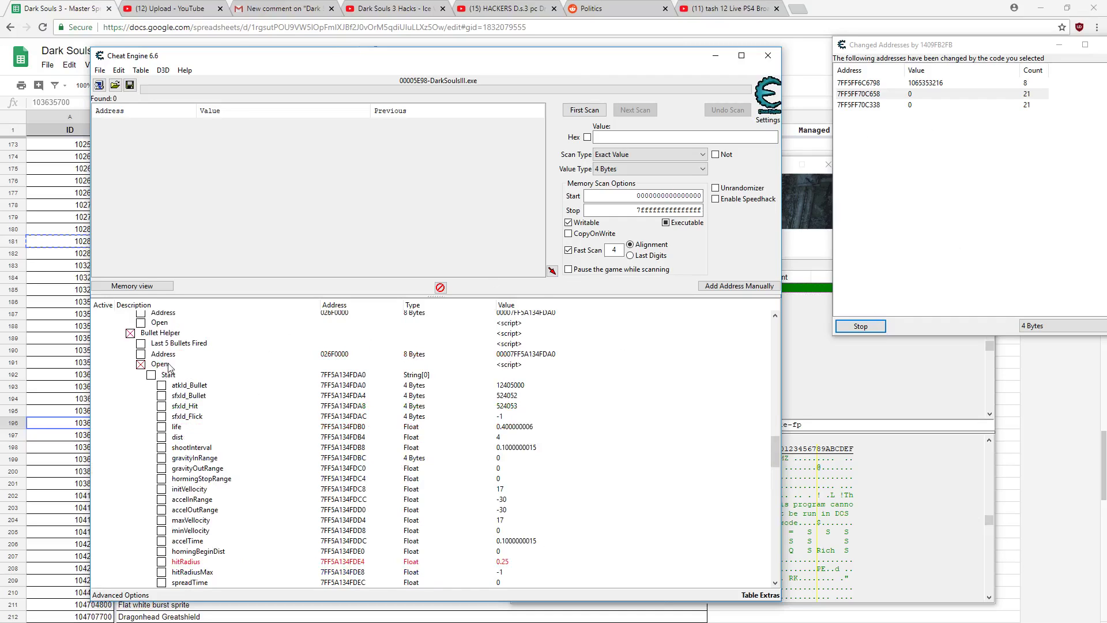
left_click(140, 365)
scroll(305, 467, "up", 7)
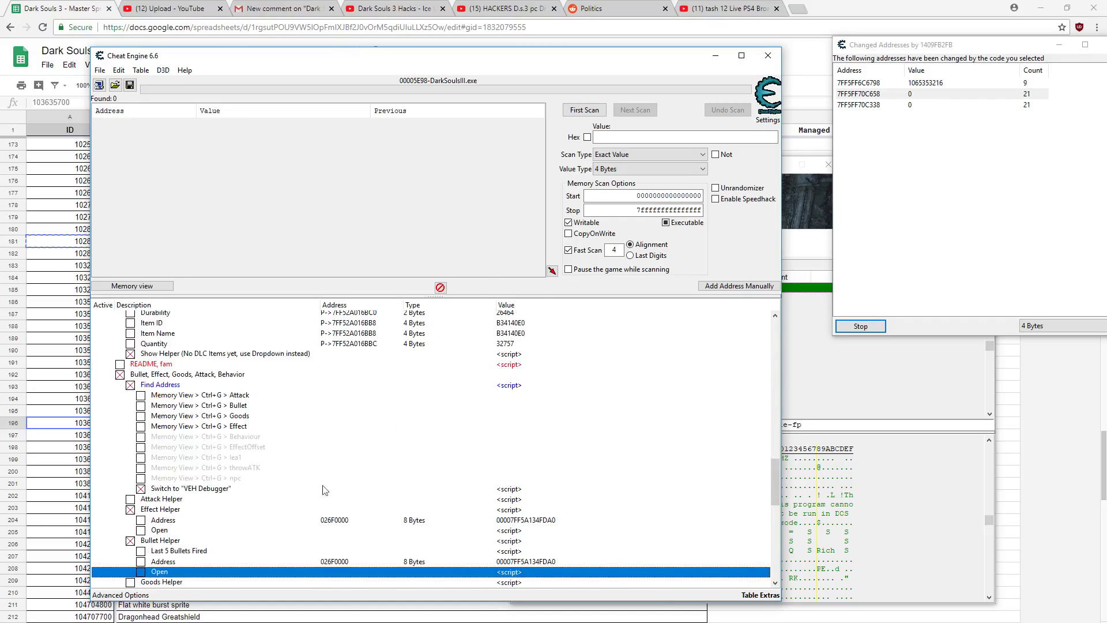
scroll(279, 509, "down", 9)
scroll(190, 439, "up", 9)
Step: Set the Effect Helper's Address to 7FF5FF70C658 and activate its Open script to list the effect parameters
left_click(151, 511)
double_click(529, 522)
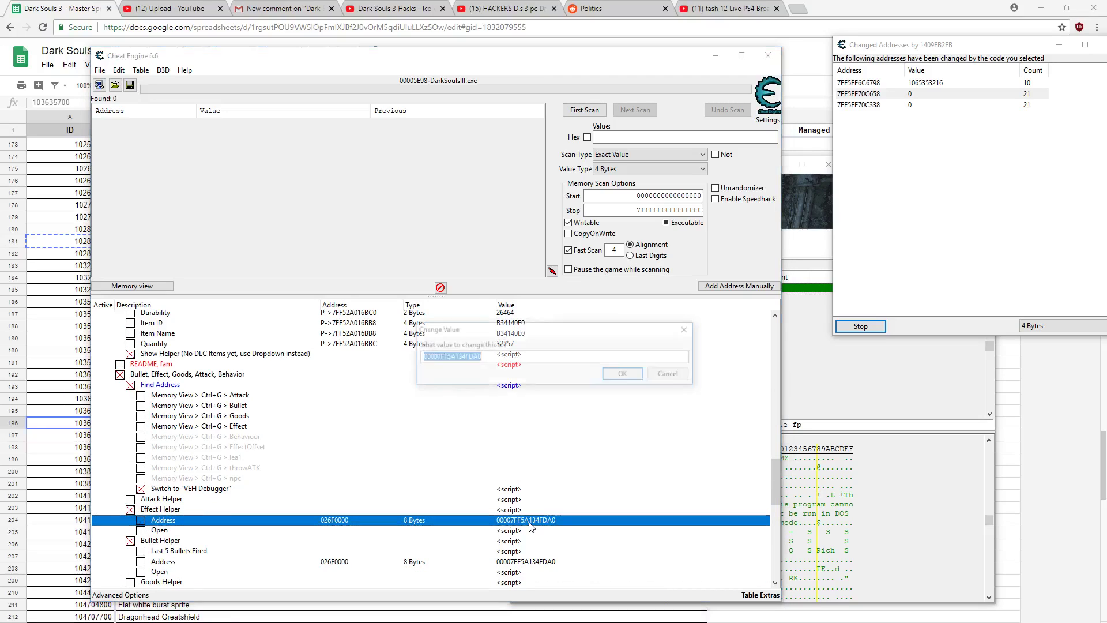
type("7FF5FF70C658")
left_click(624, 374)
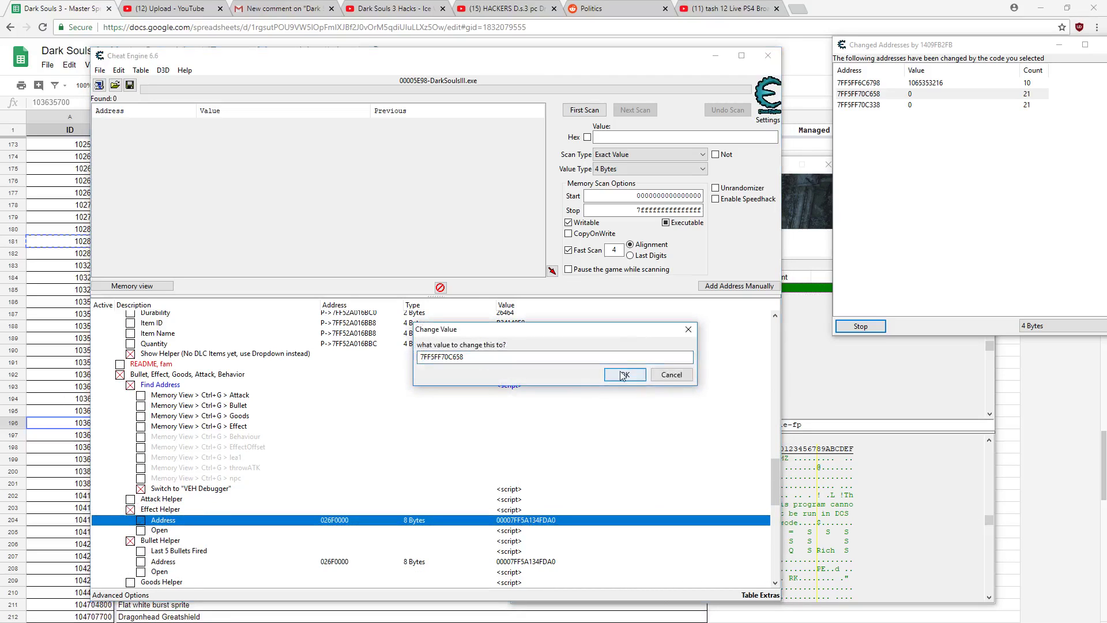
left_click(141, 531)
scroll(392, 492, "down", 7)
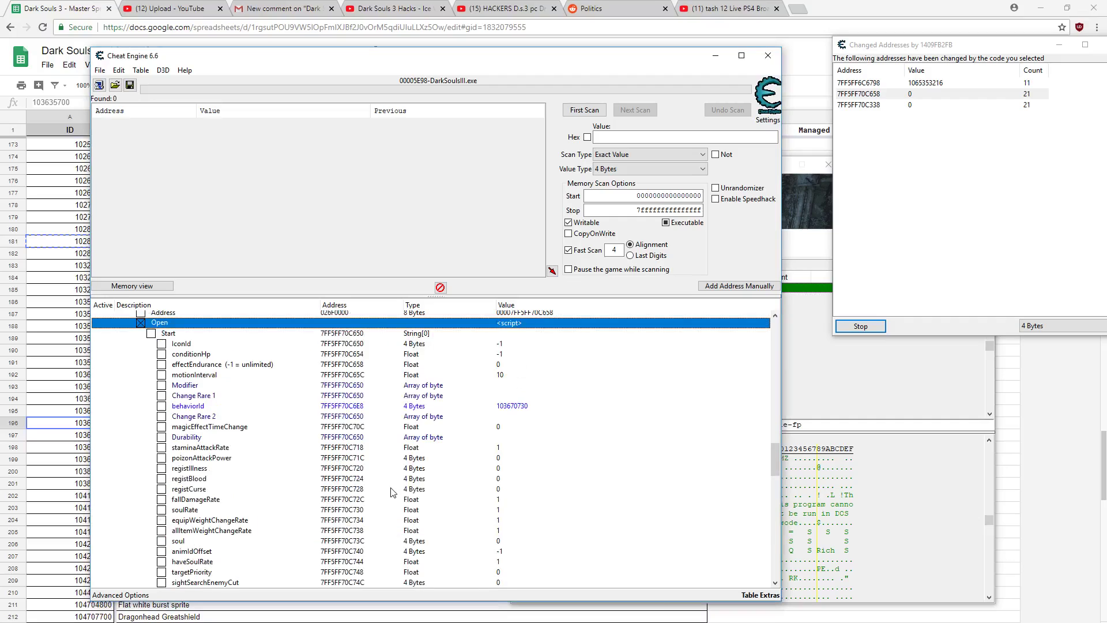
left_click(520, 407)
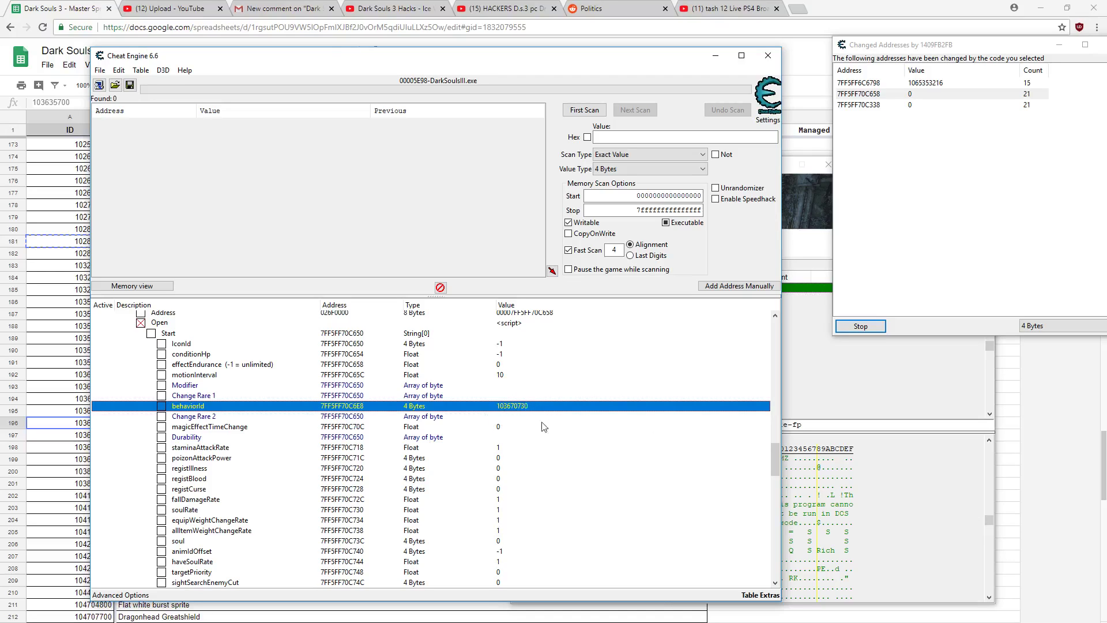
double_click(505, 406)
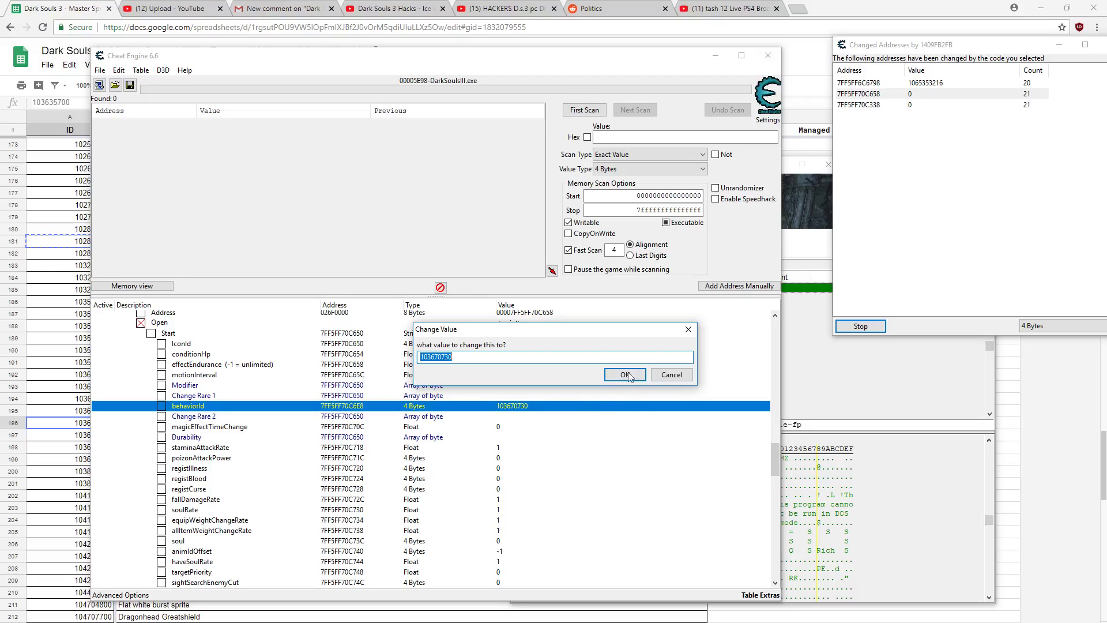
left_click(671, 375)
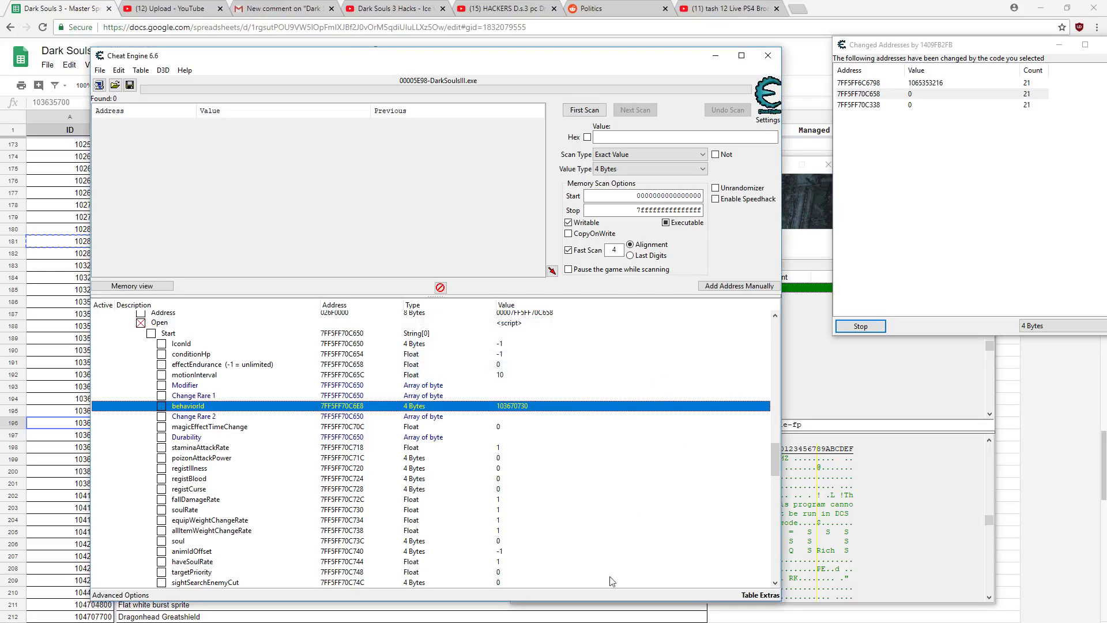
Step: Copy the Follower Javelin ID 103635700 from the spreadsheet and set the effect's behaviorId in Cheat Engine to it
left_click(716, 620)
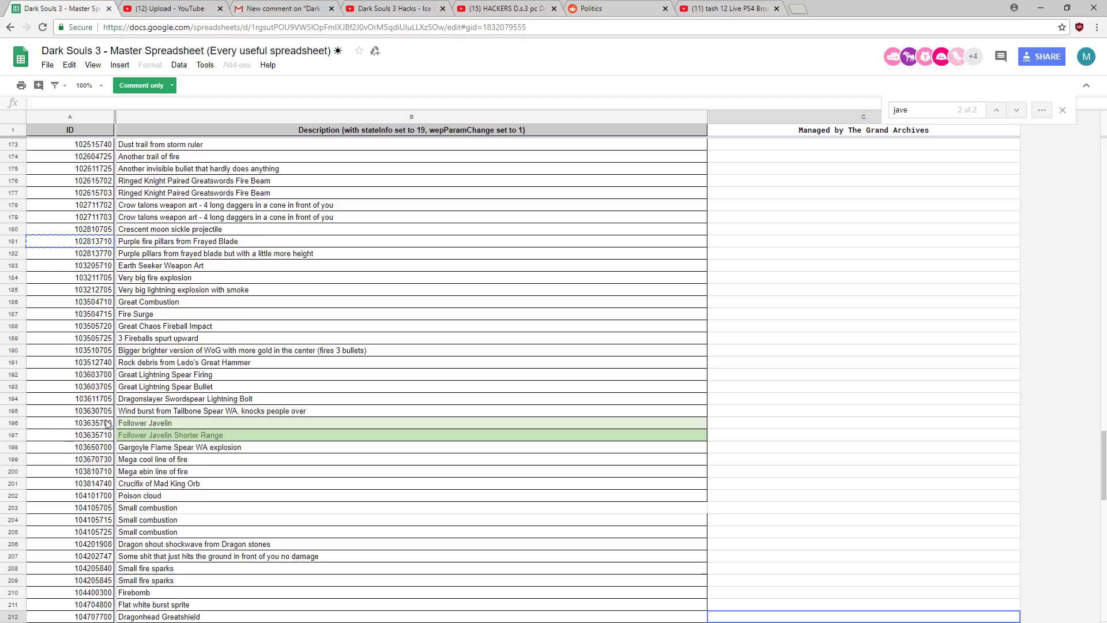
left_click(86, 425)
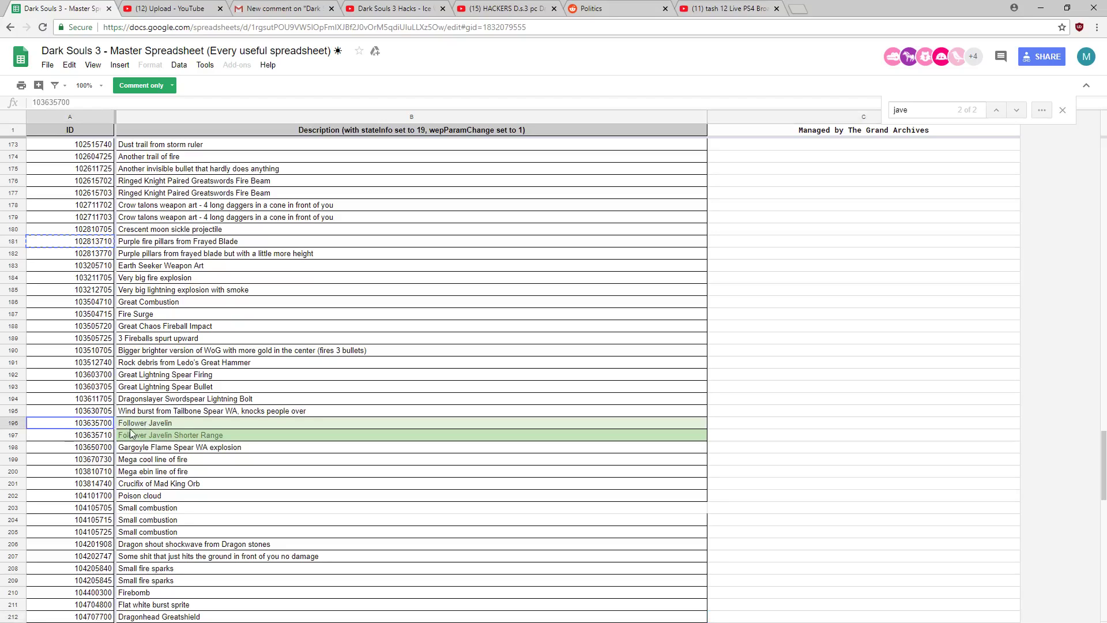
key("ctrl+c")
key("alt+Tab")
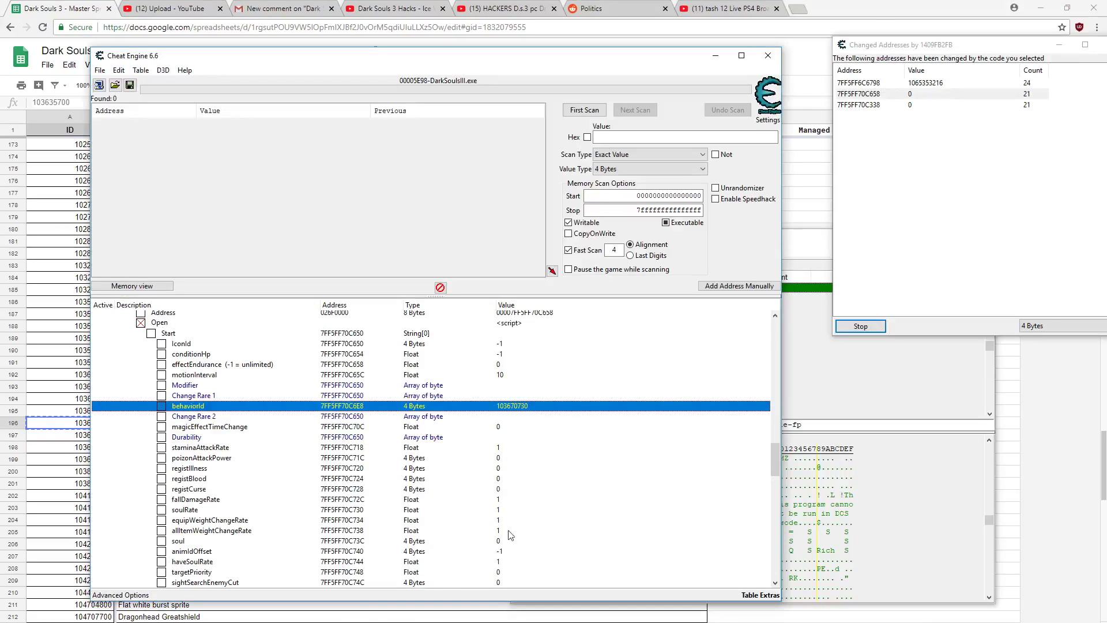
double_click(512, 406)
key("ctrl+v")
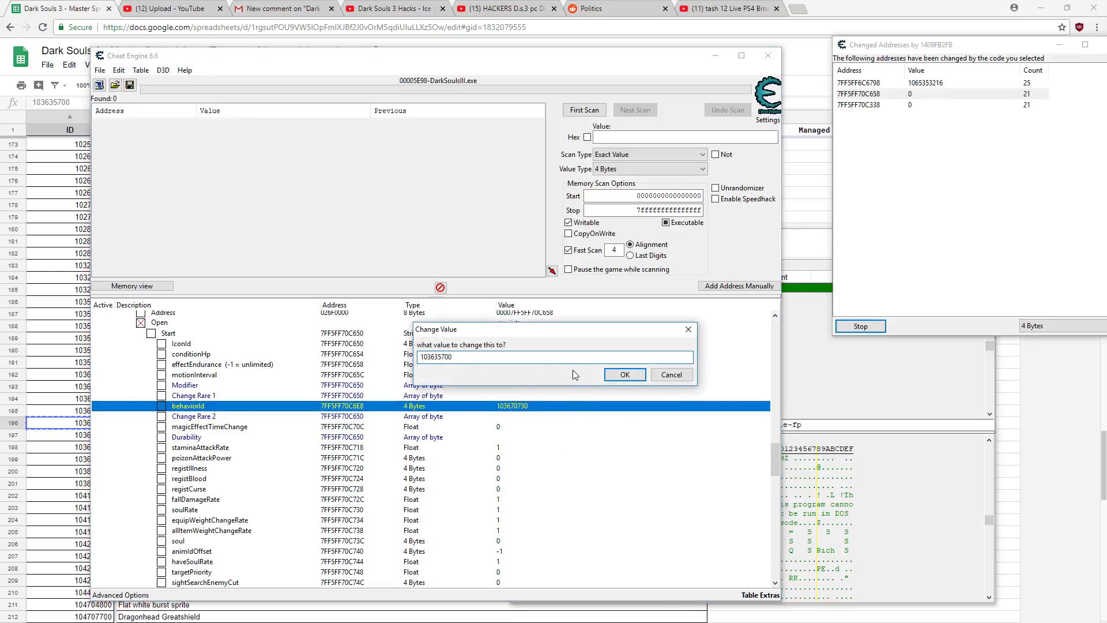
left_click(625, 375)
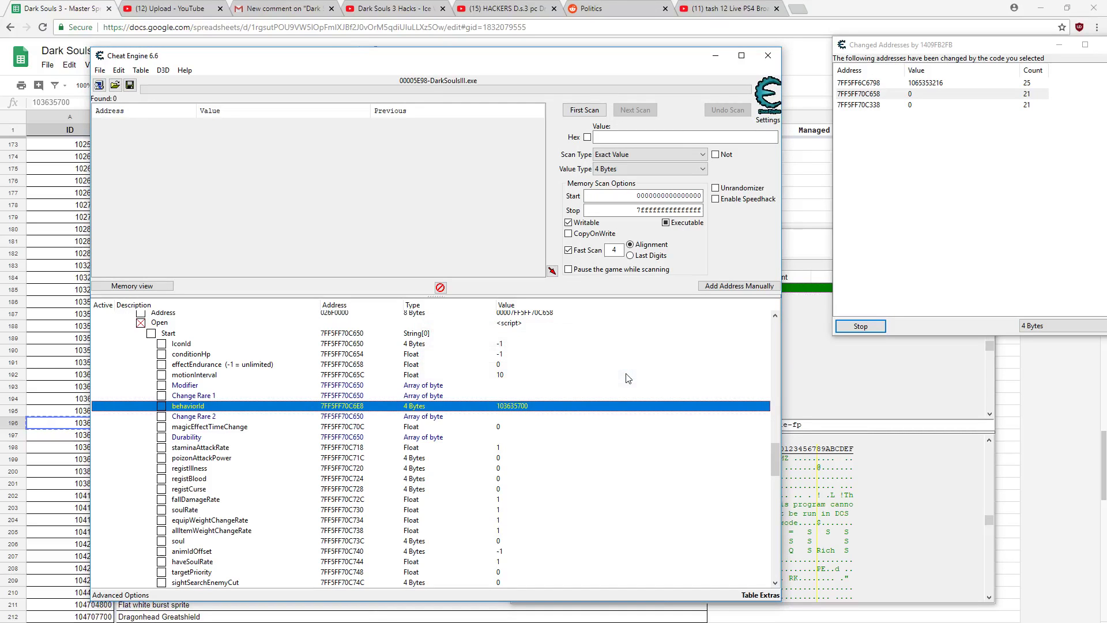
Step: Switch to Dark Souls III to try Fire Surge with the new behaviorId, then stop and close the effect address capture
key("alt+Tab")
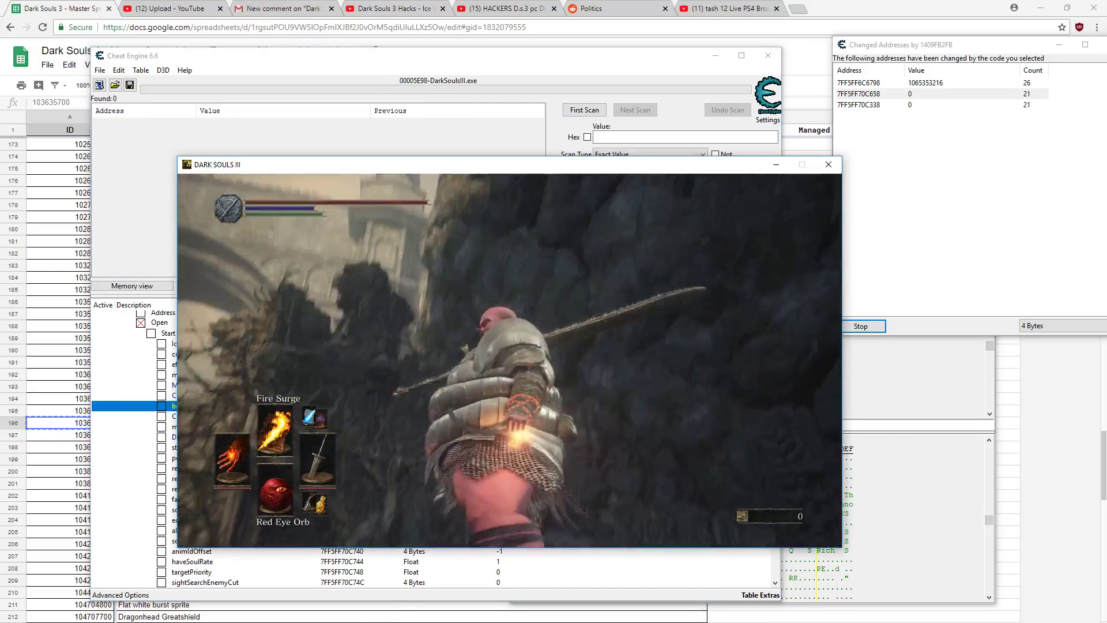
key("super")
left_click(1023, 242)
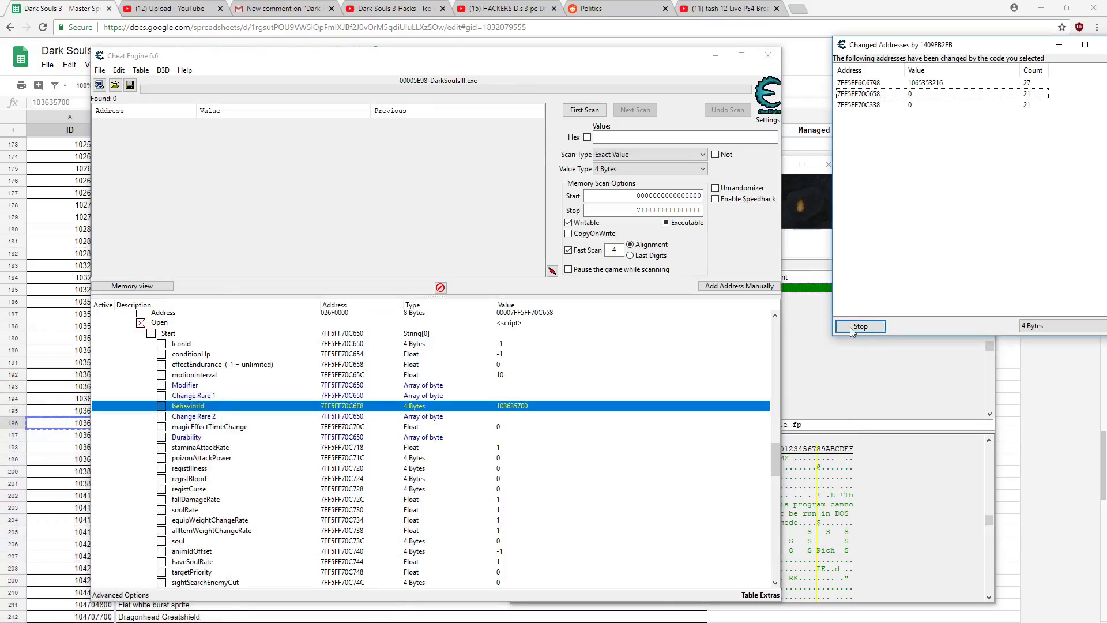
left_click(852, 326)
left_click(852, 326)
Step: Cast Fire Surge in Dark Souls III to test the modified effect, then switch to the bullet ID spreadsheet
key("alt+Tab")
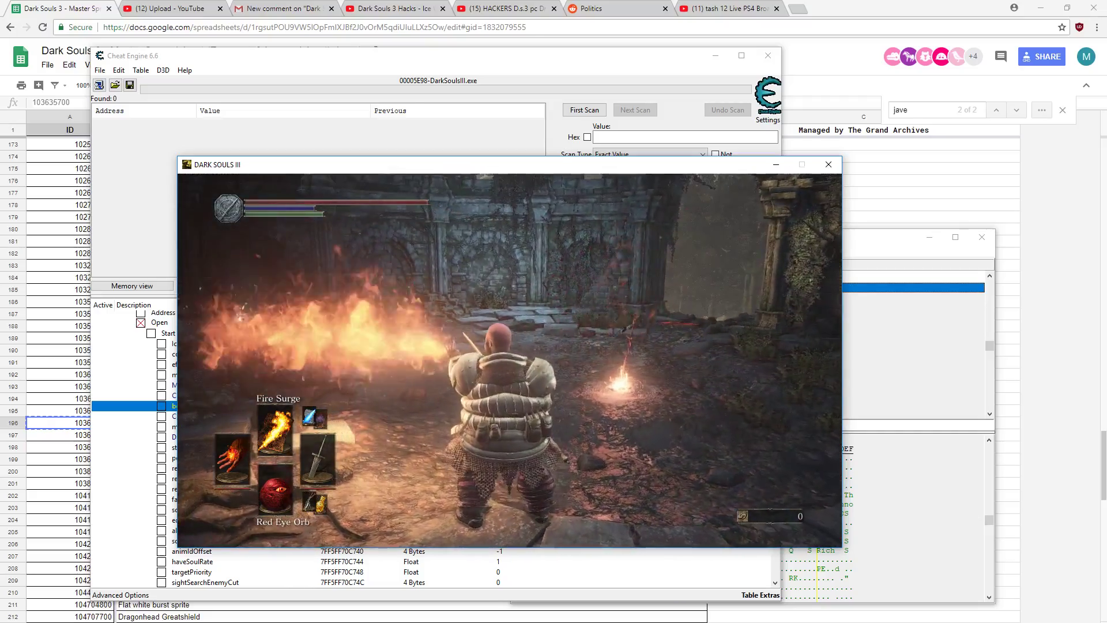
key("super")
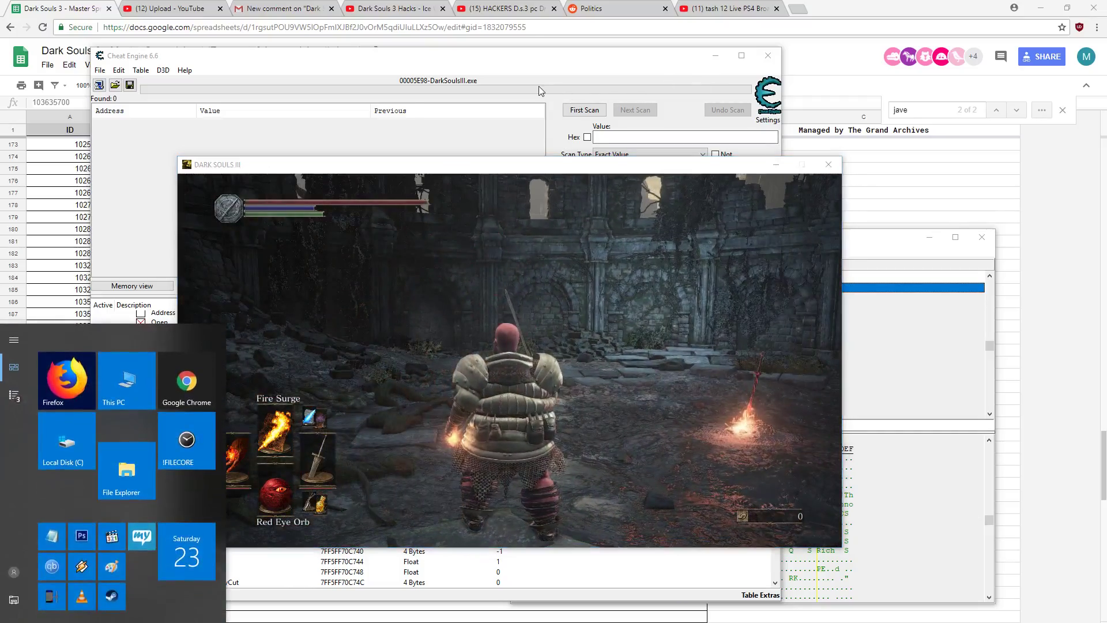
left_click(538, 85)
left_click(222, 622)
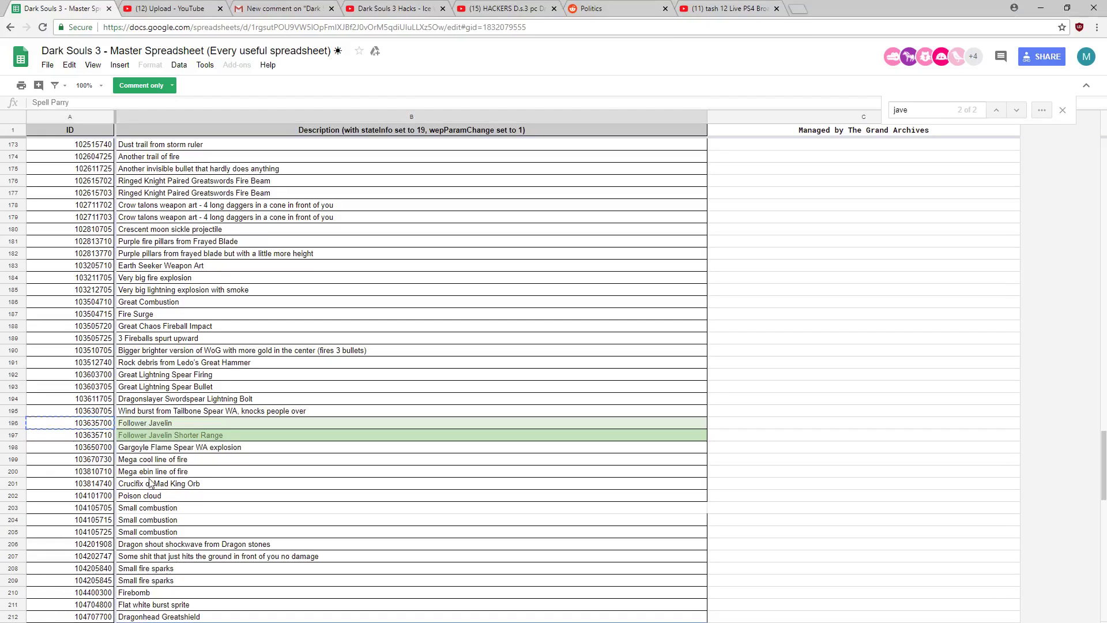
Step: Copy the Very big fire explosion ID 103211705 from the bullet spreadsheet and switch to Cheat Engine
left_click(93, 461)
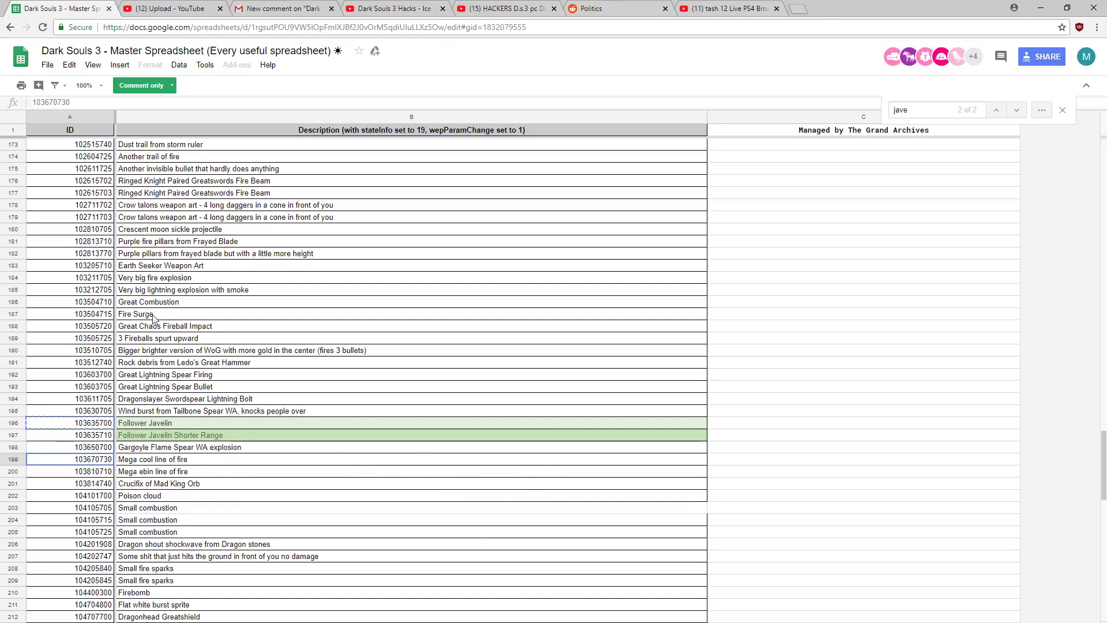
left_click(108, 277)
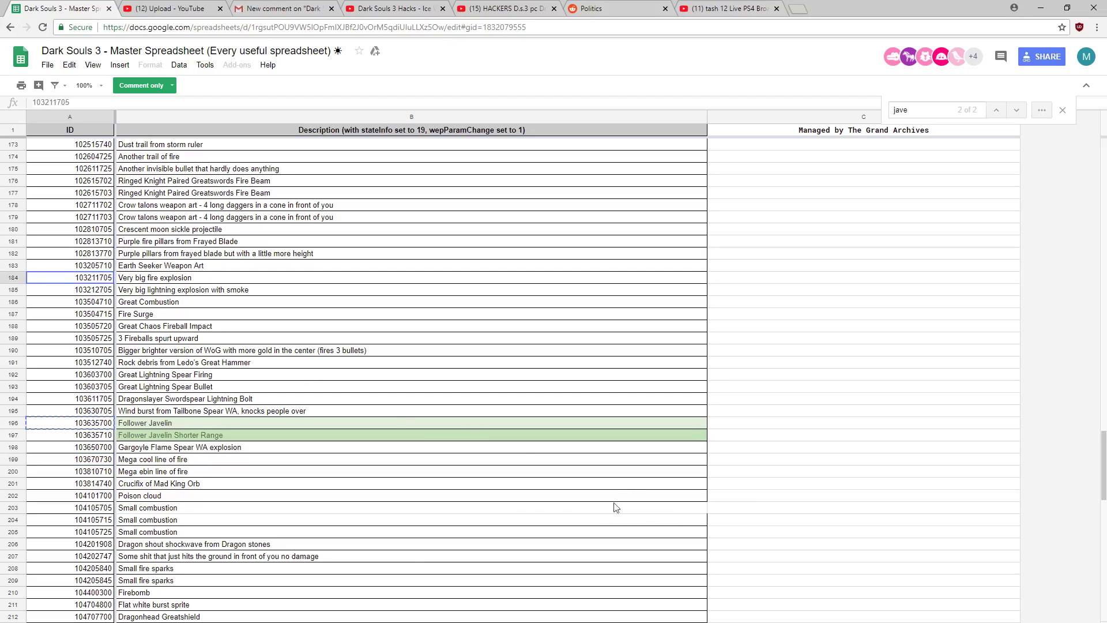
key("alt+Tab")
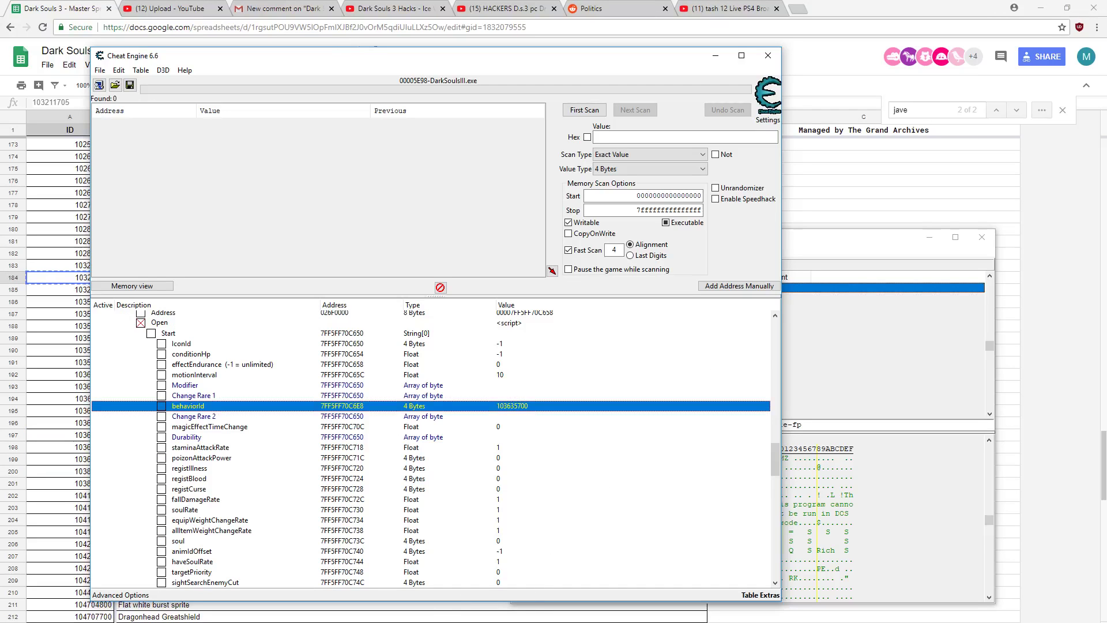
Step: Switch to Dark Souls III and move the character a little, then return to Cheat Engine
left_click(384, 618)
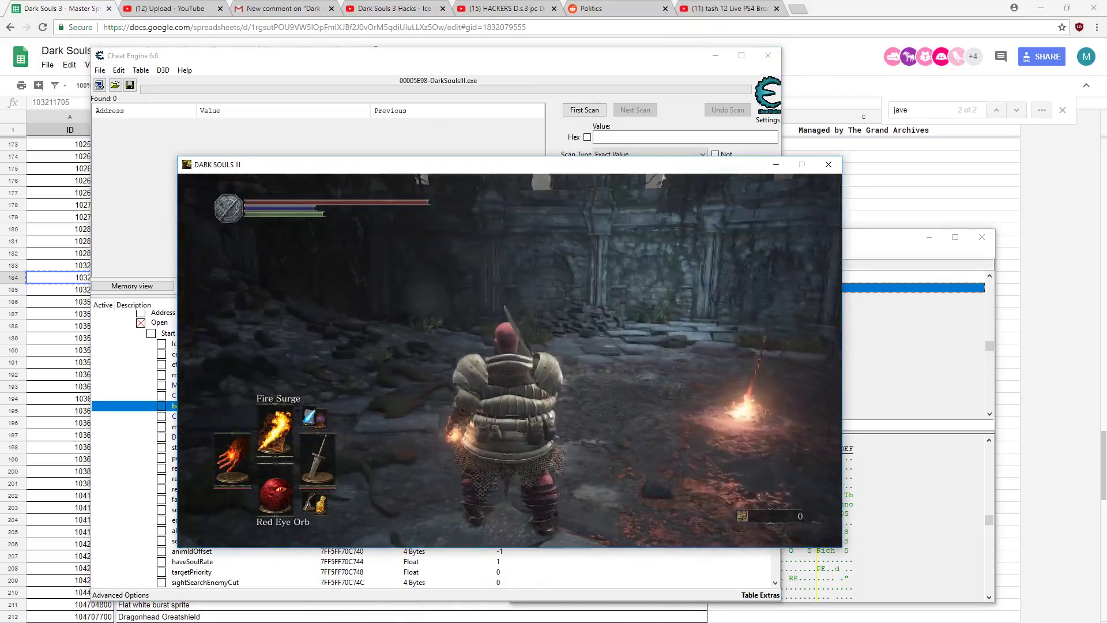
key("w")
key("w")
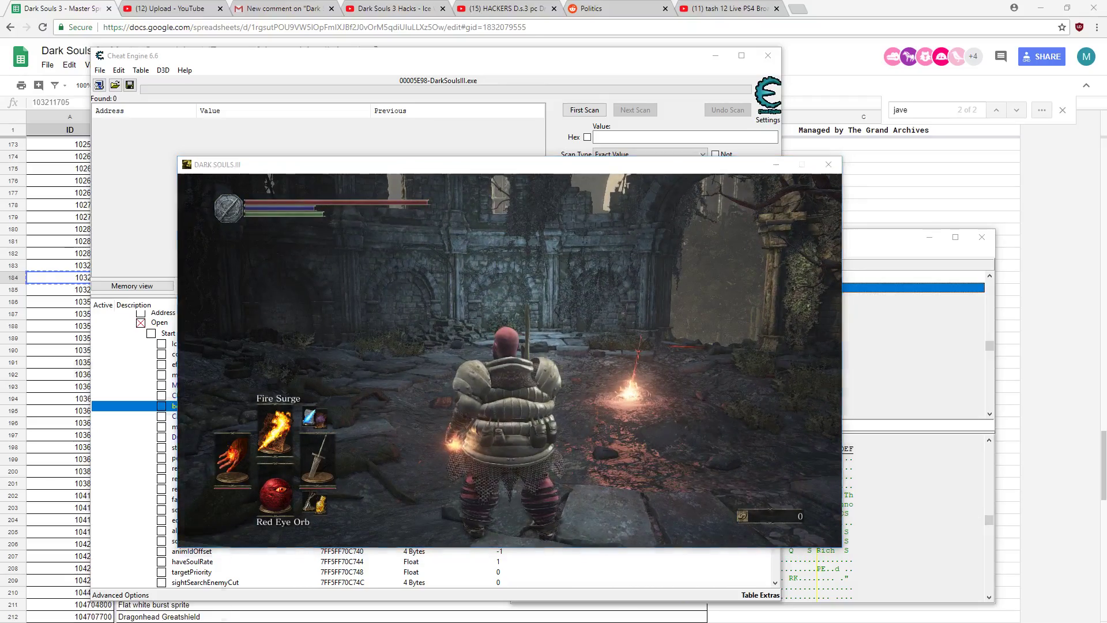
key("super")
left_click(510, 104)
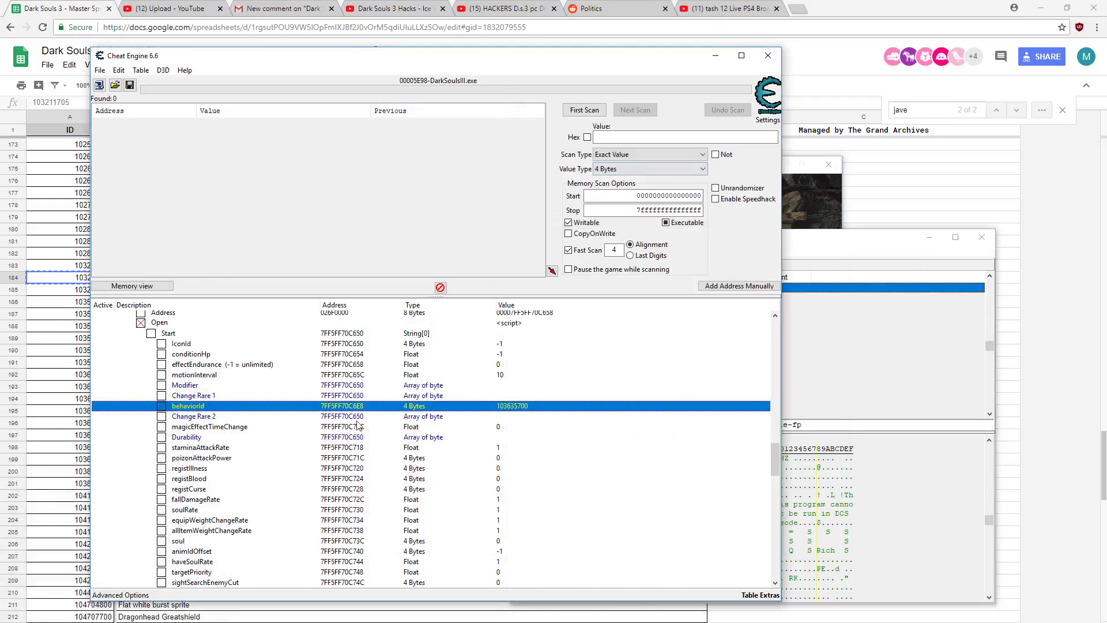
left_click(807, 248)
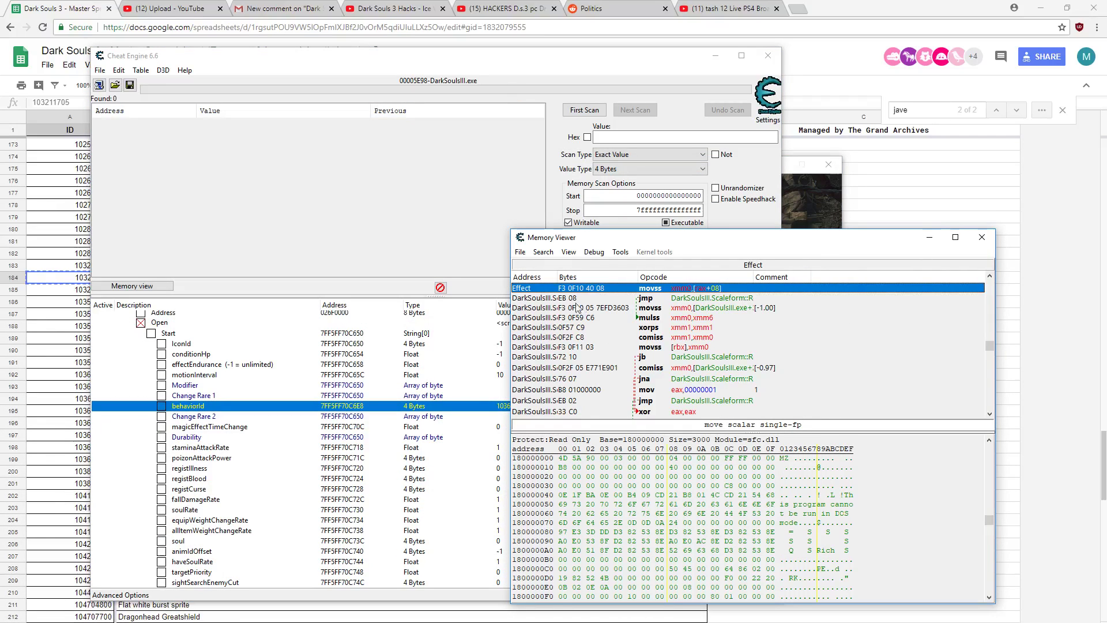
key("ctrl+g")
type("bulle")
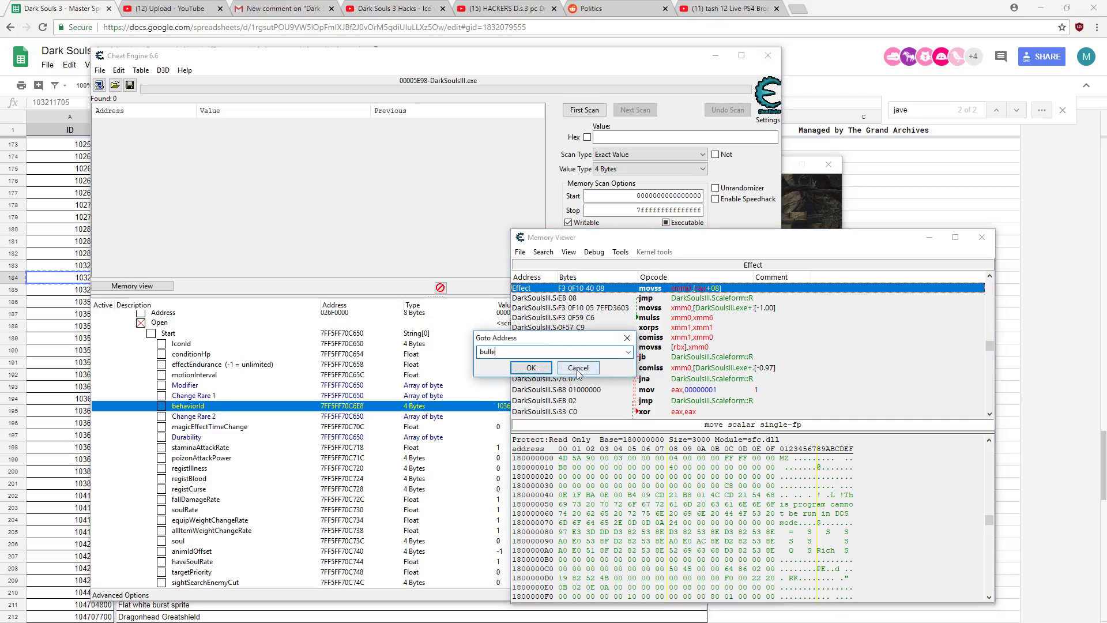
left_click(579, 367)
Step: Deactivate the Effect Helper's Open script, then go to the address named bullet in the Memory Viewer
left_click(230, 488)
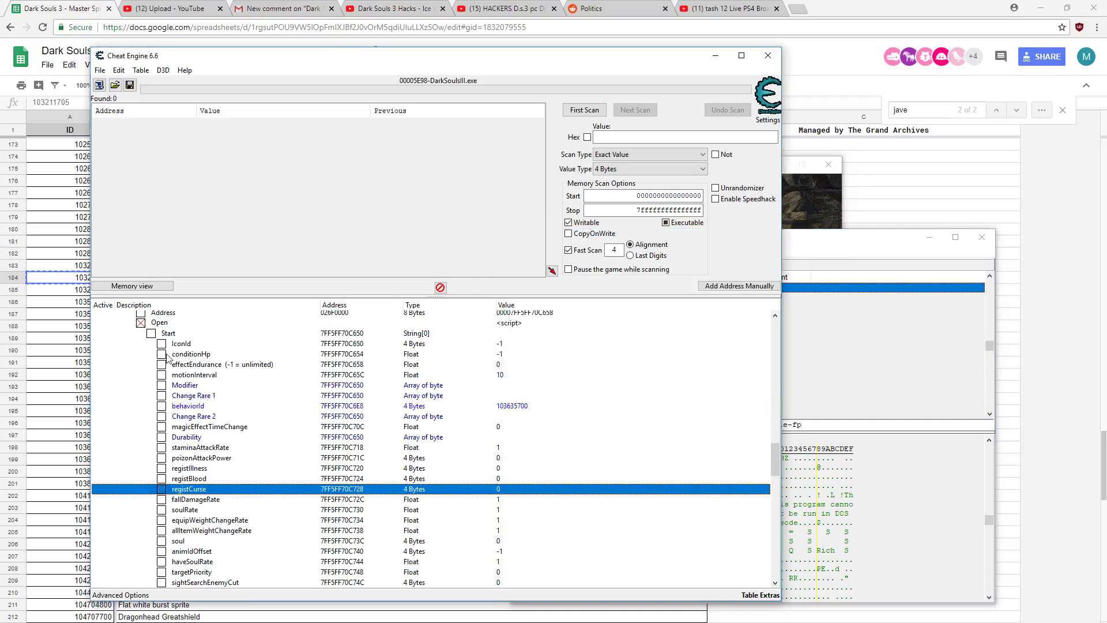
left_click(141, 323)
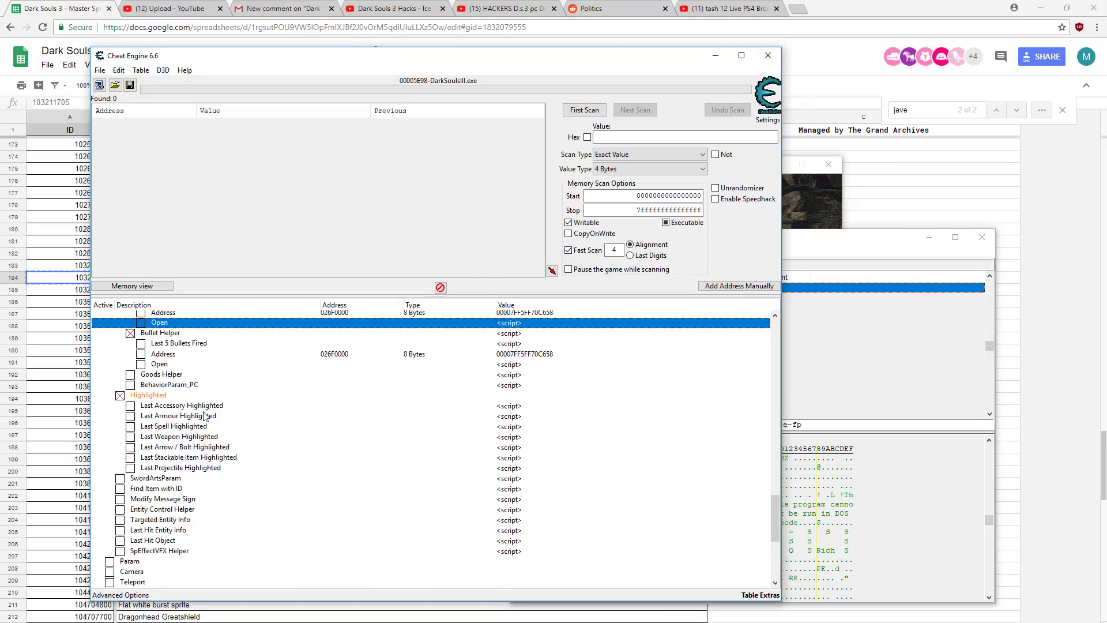
left_click(841, 245)
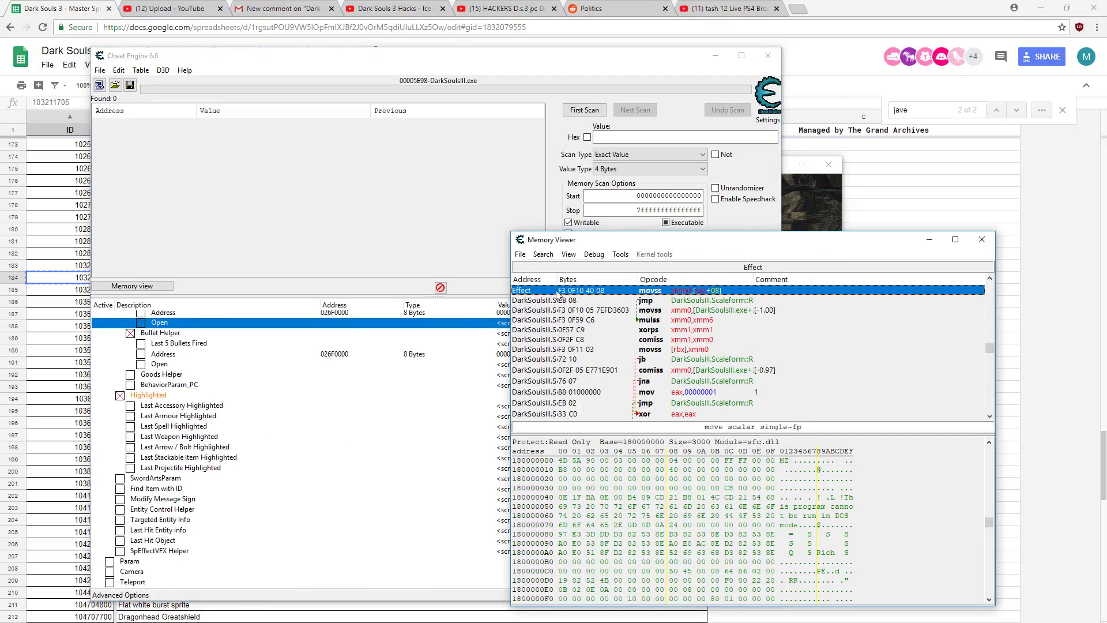
key("ctrl+g")
type("bullet")
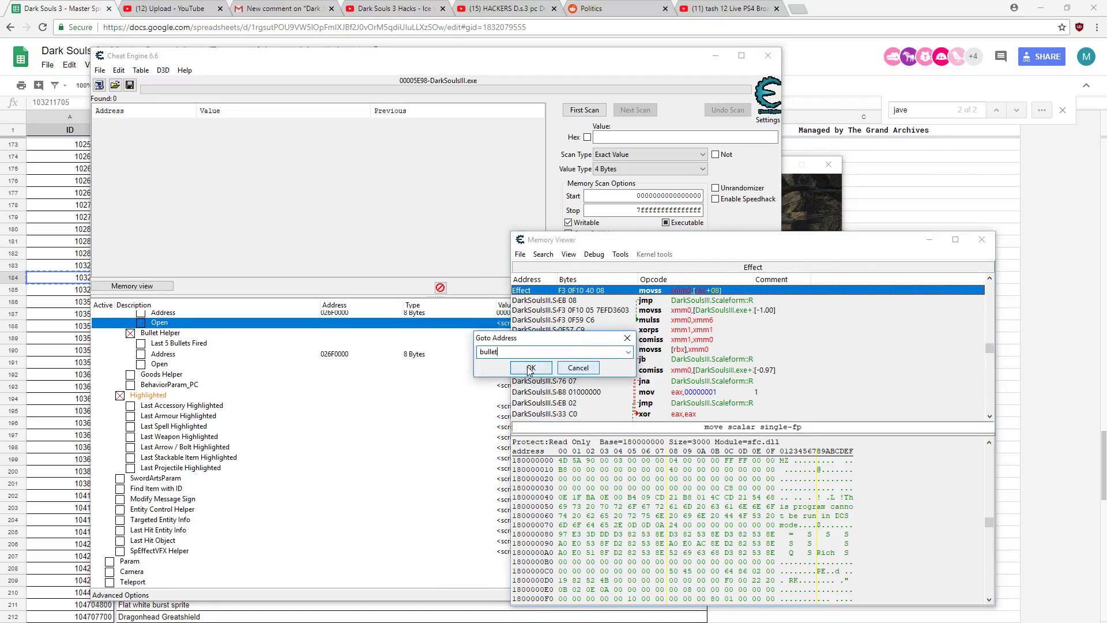
left_click(529, 367)
Step: Find out what addresses the Bullet instruction accesses while casting Fire Surge in Dark Souls III
right_click(534, 292)
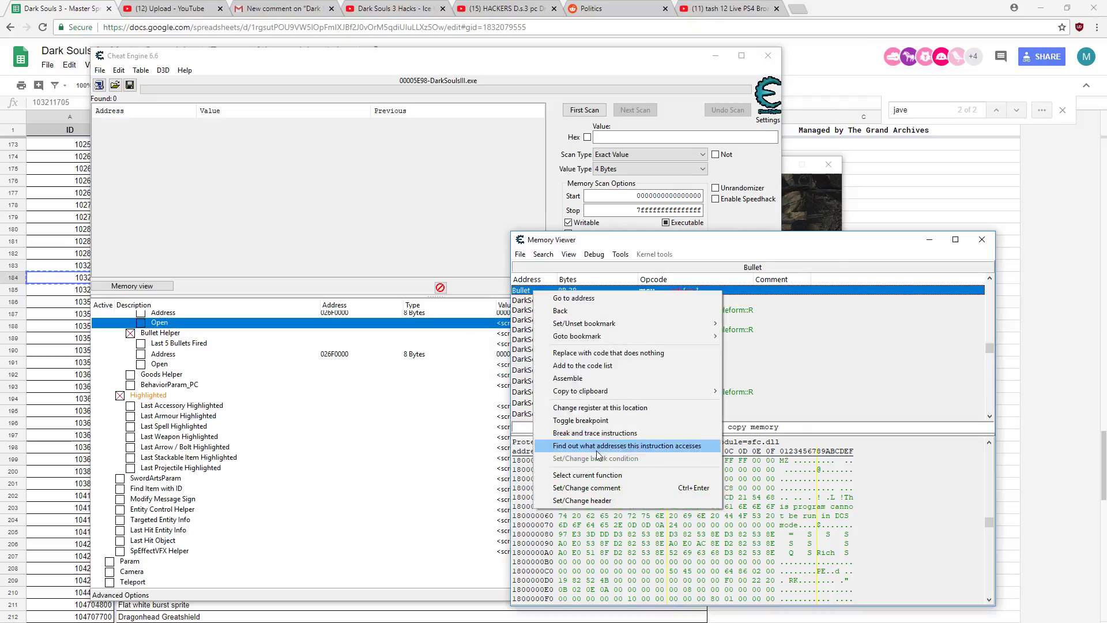
left_click(611, 444)
left_click(804, 213)
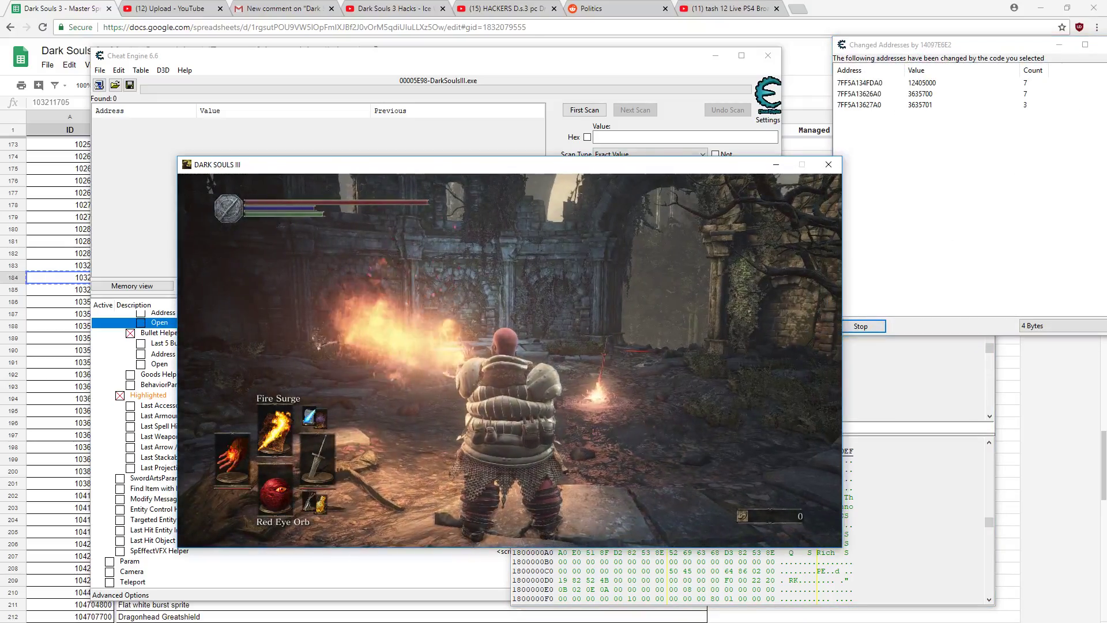
key("super")
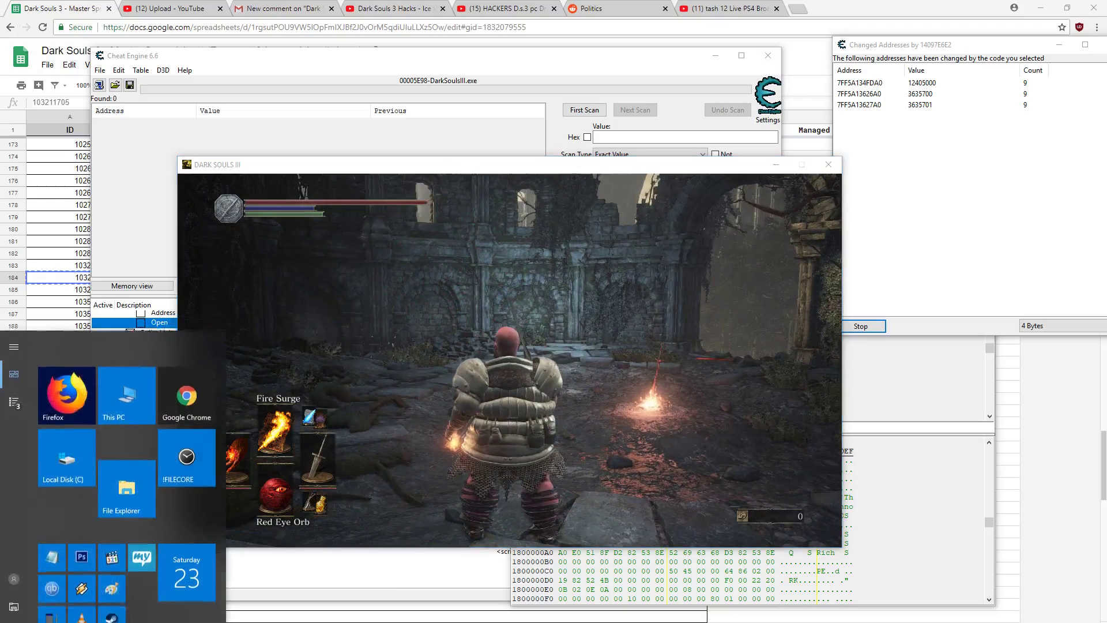
Step: Copy the captured bullet address 7FF5A13626A0 and bring the helper entries of the cheat table into view
left_click(918, 94)
key("Up")
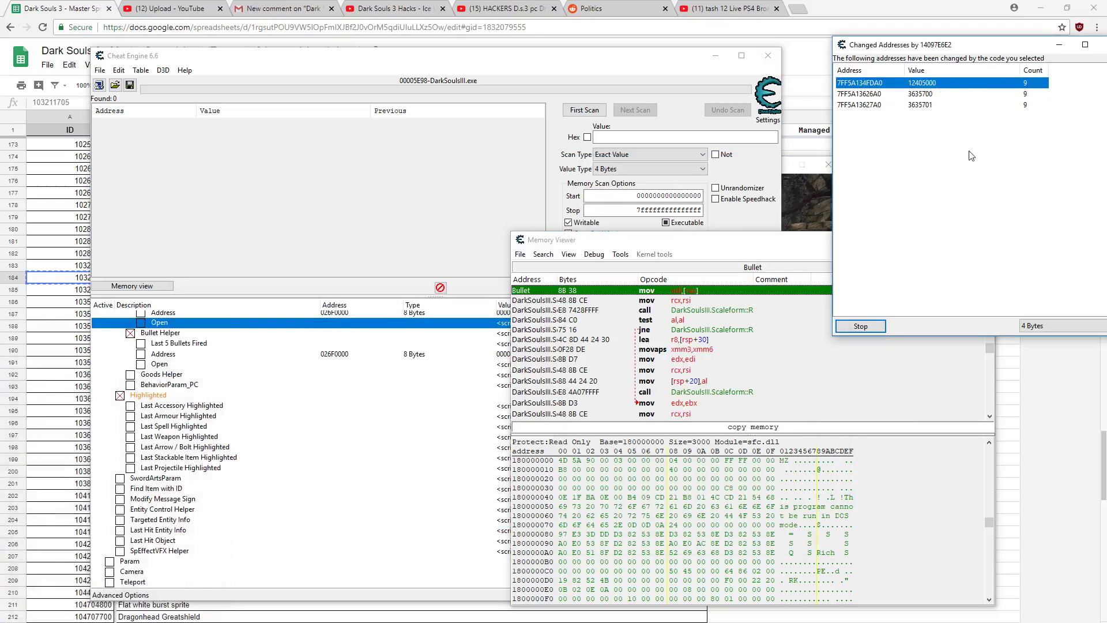
left_click(868, 97)
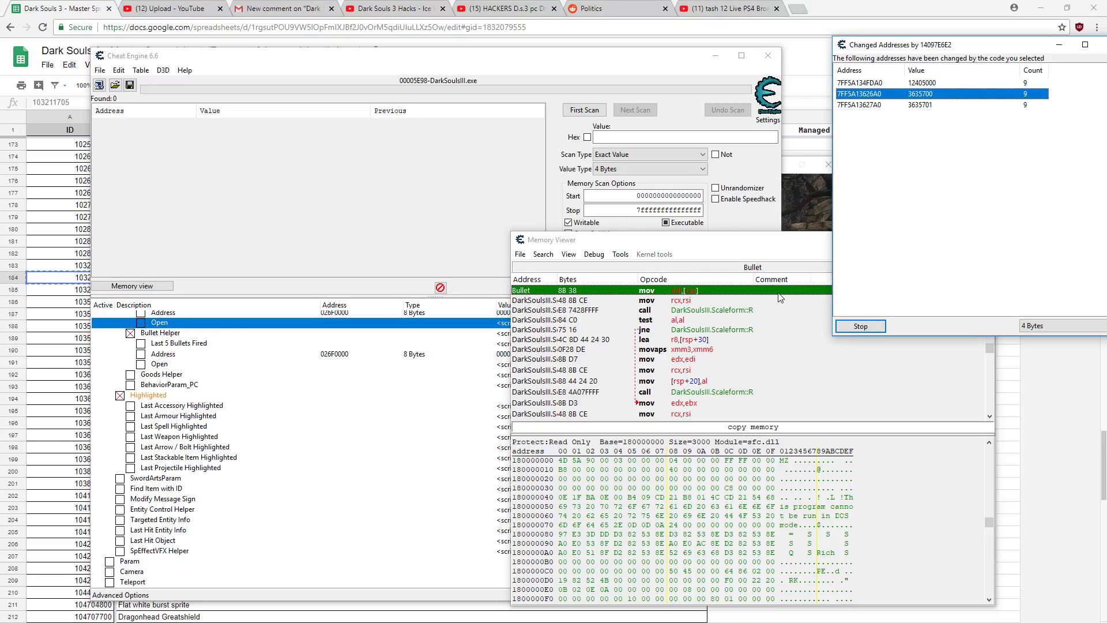
left_click(268, 417)
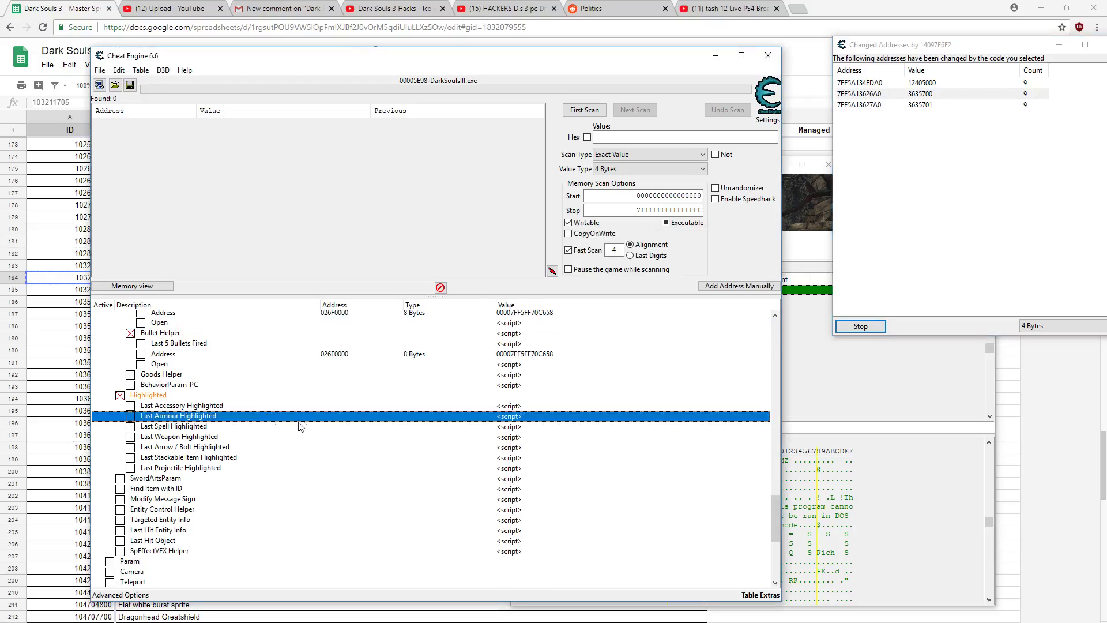
scroll(325, 443, "up", 7)
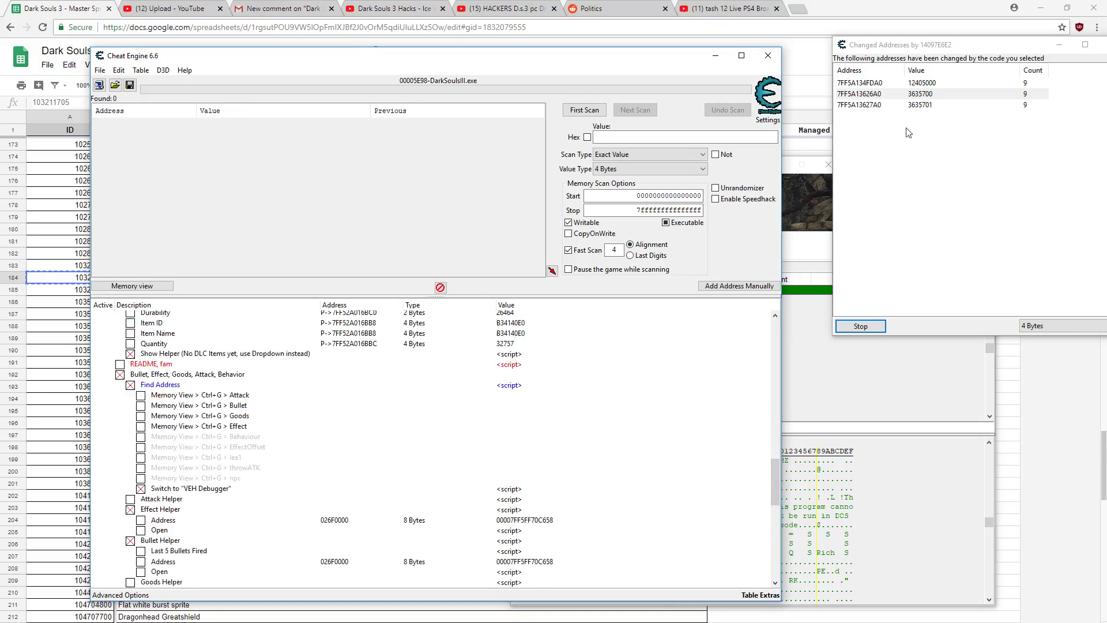
left_click(869, 95)
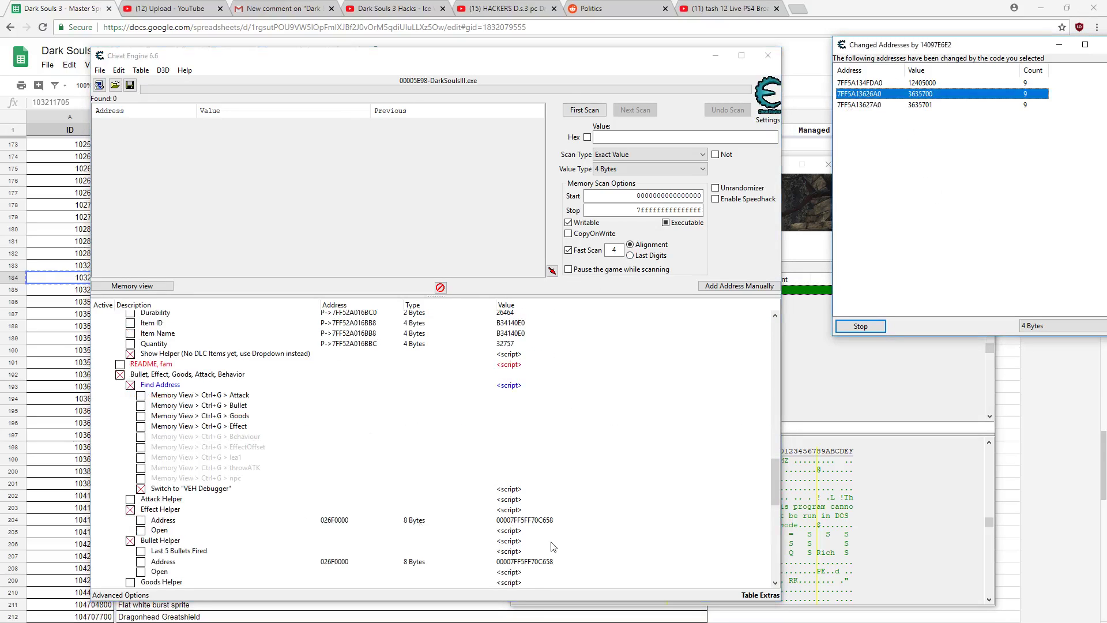
Step: Try the address 7FF5A13626A0 in the Effect Helper with its Open script, then deactivate the Effect Helper
double_click(525, 519)
type("7FF5A13626A0")
left_click(627, 374)
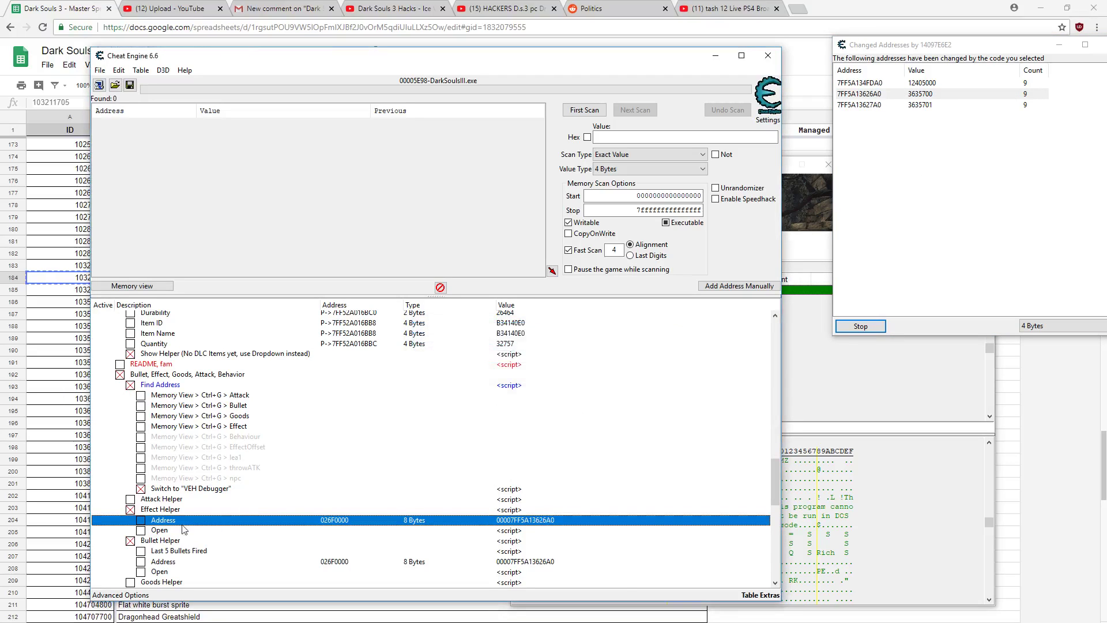
left_click(140, 530)
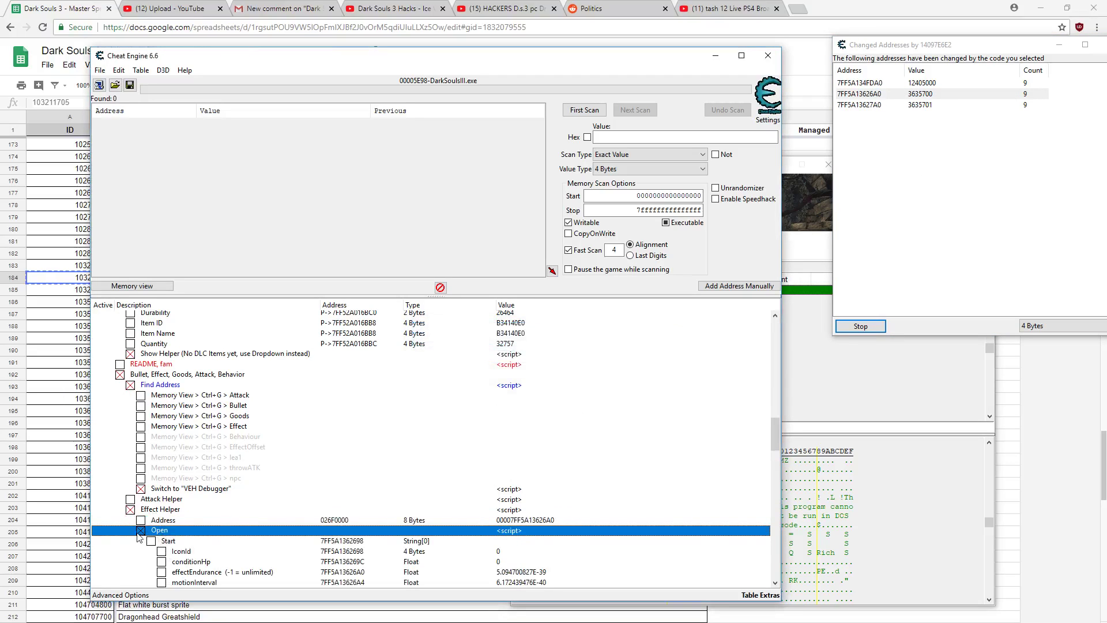
left_click(139, 530)
left_click(130, 509)
Step: Set the Bullet Helper's Address to 7FF5A13626A0 and activate its Open script to list the bullet parameters
double_click(524, 540)
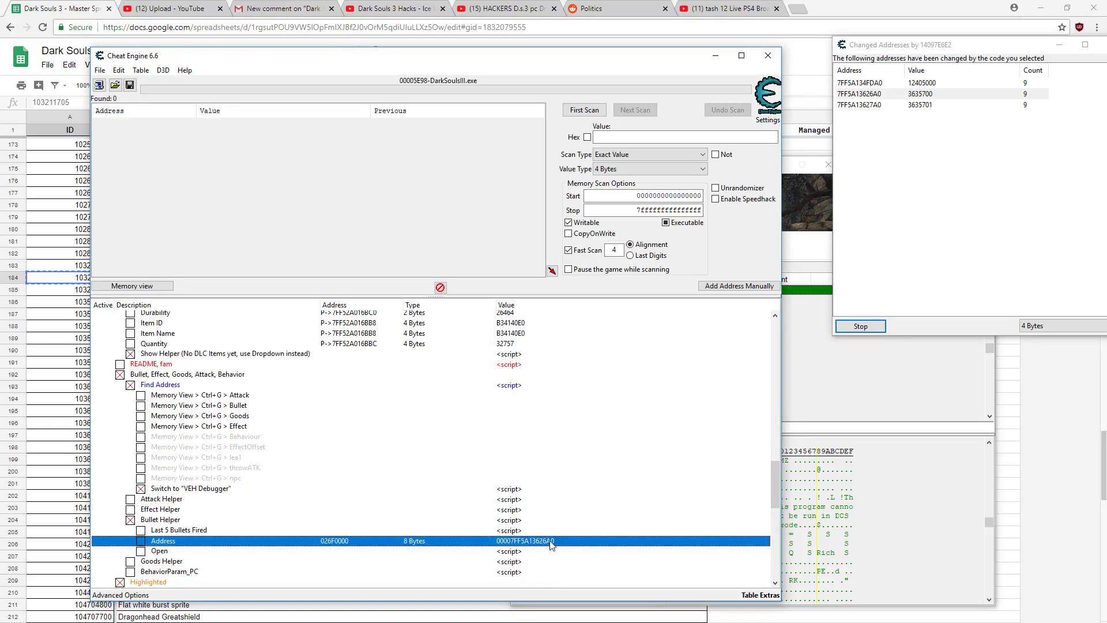
type("7FF5A13626A0")
left_click(629, 377)
left_click(141, 551)
Step: Set the bullet's spEffectIDForShooter to 3640
scroll(326, 549, "down", 7)
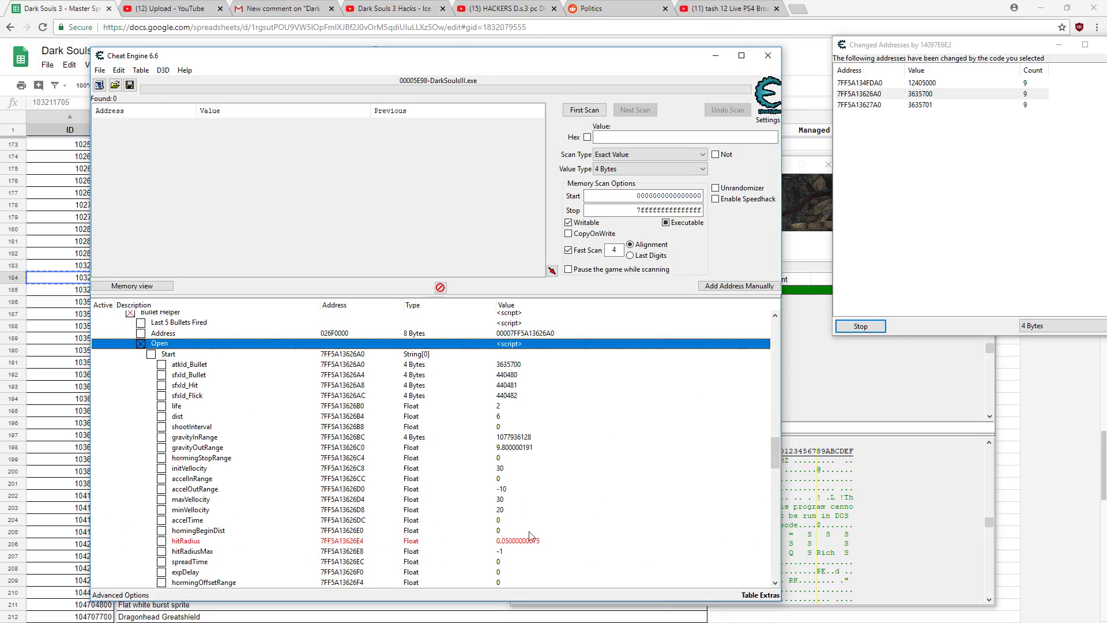
scroll(605, 544, "down", 7)
left_click(520, 407)
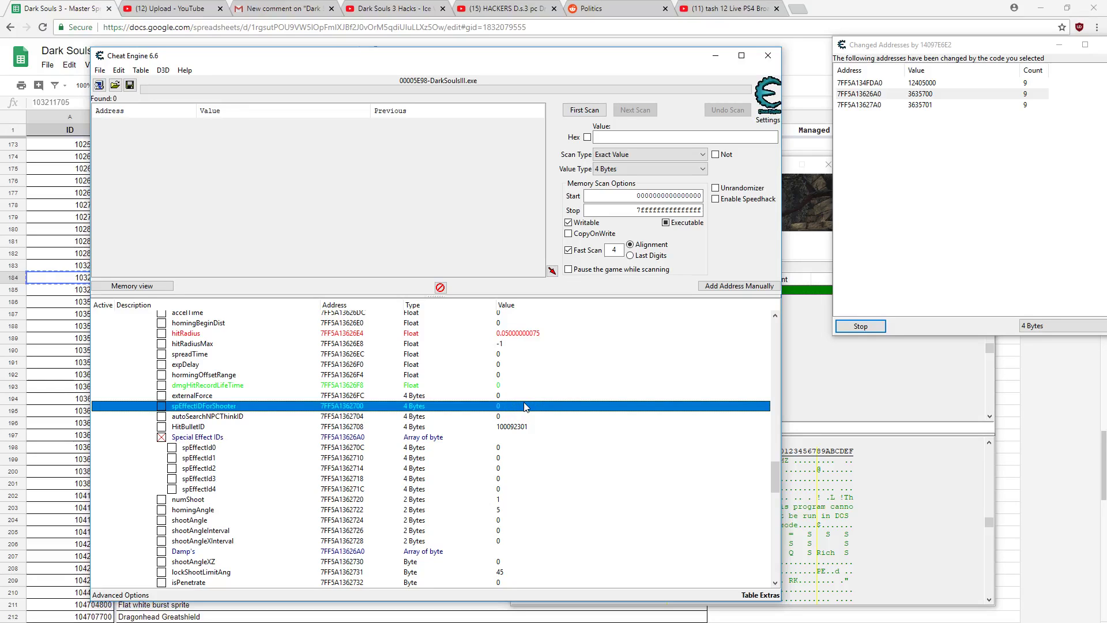
double_click(525, 409)
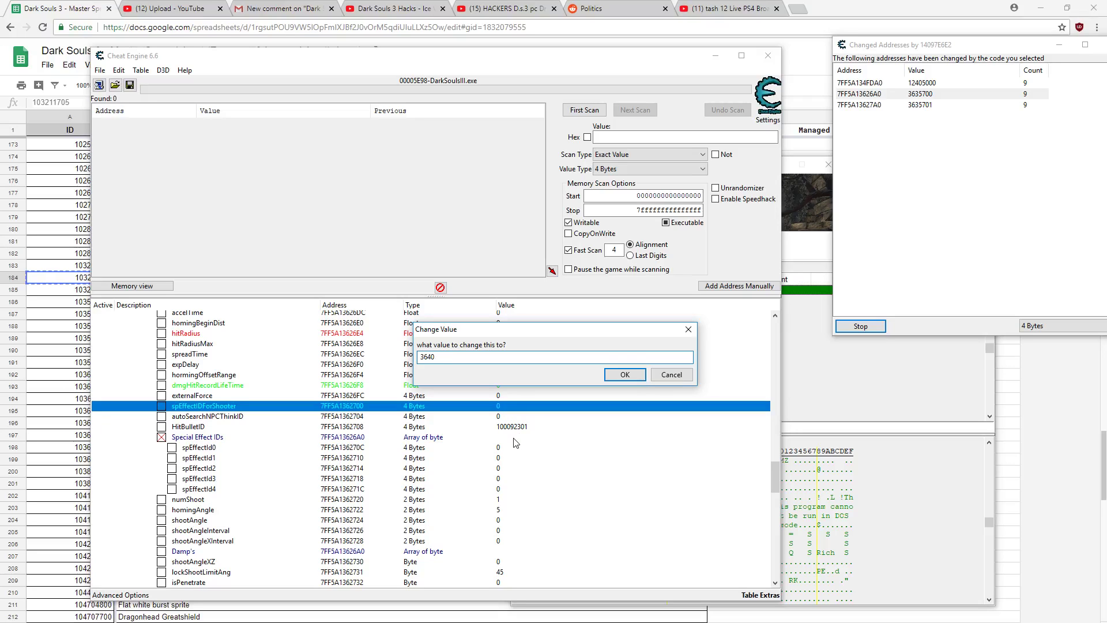
key("Return")
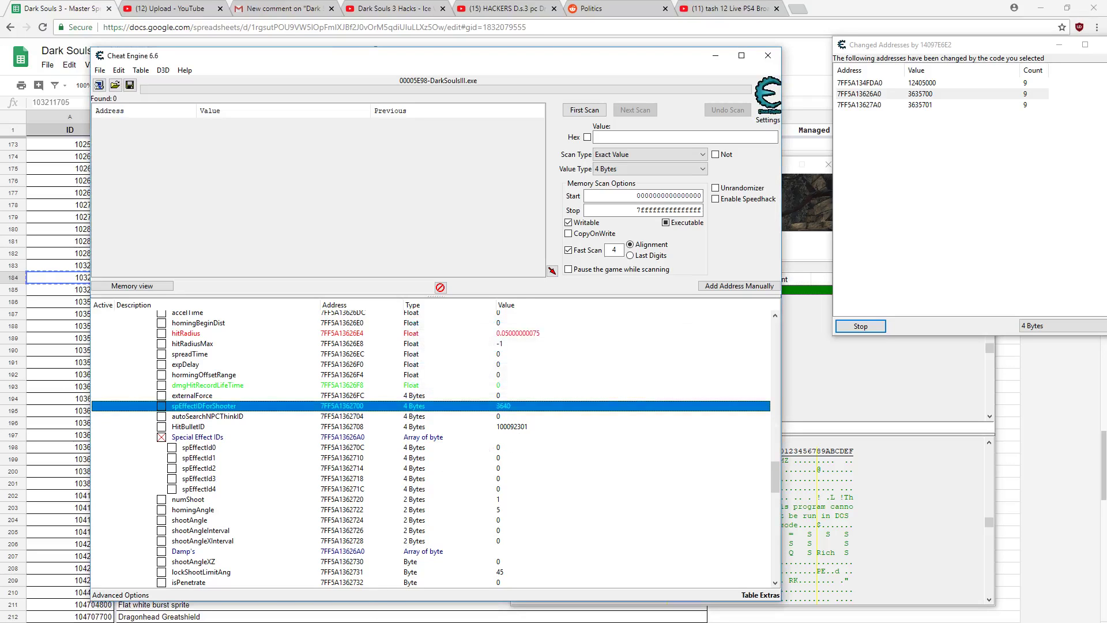
Step: Cast Fire Surge in Dark Souls III to test the modified bullet, then stop and close the bullet address capture
key("alt+Tab")
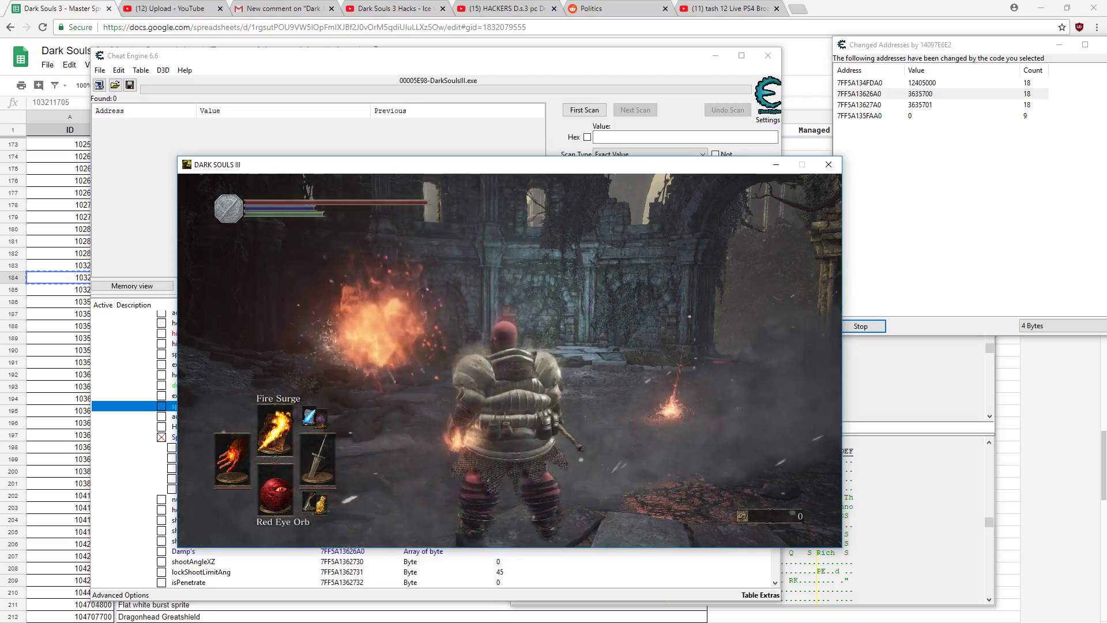
key("super")
left_click(860, 326)
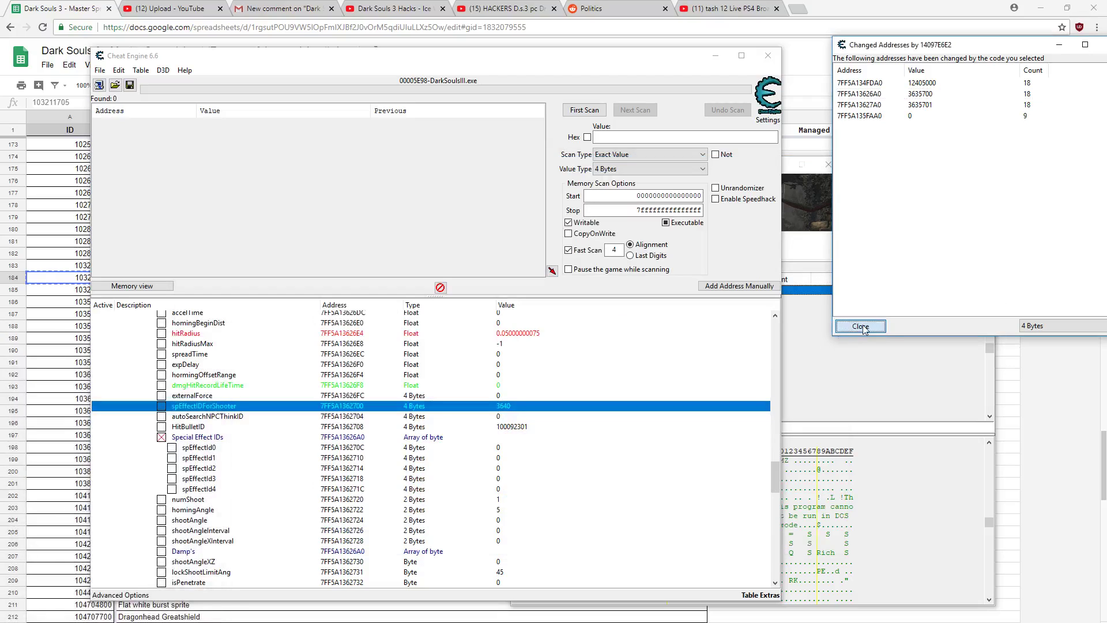
left_click(860, 326)
Step: Go to the address named effect and find out what addresses its instruction accesses while casting Fire Surge in Dark Souls III
key("ctrl+g")
type("eff")
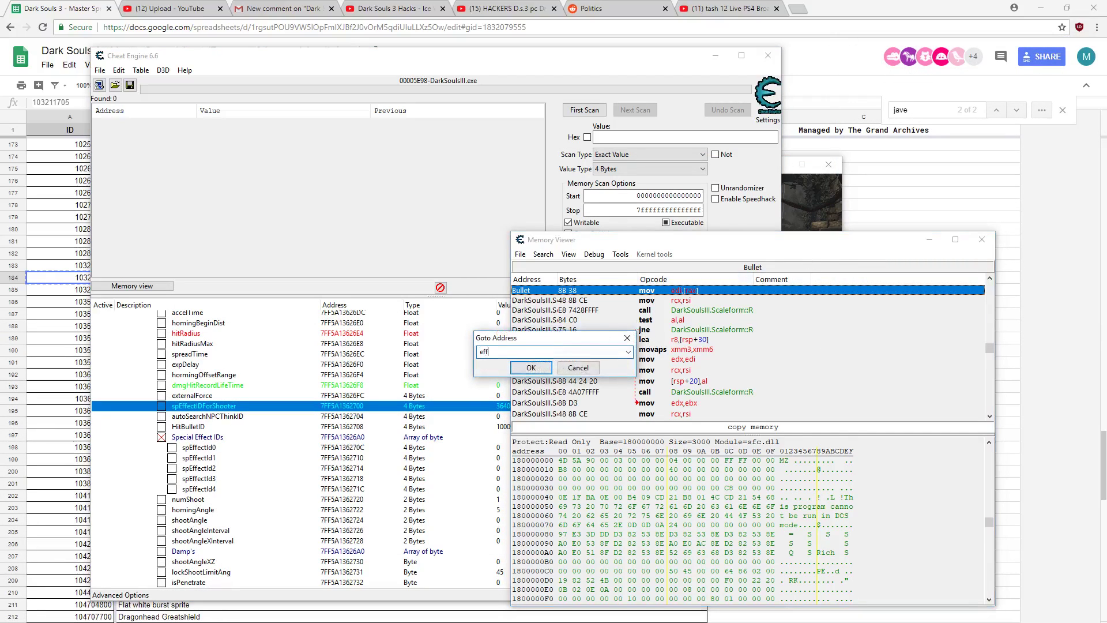
type("ect")
left_click(530, 367)
right_click(557, 290)
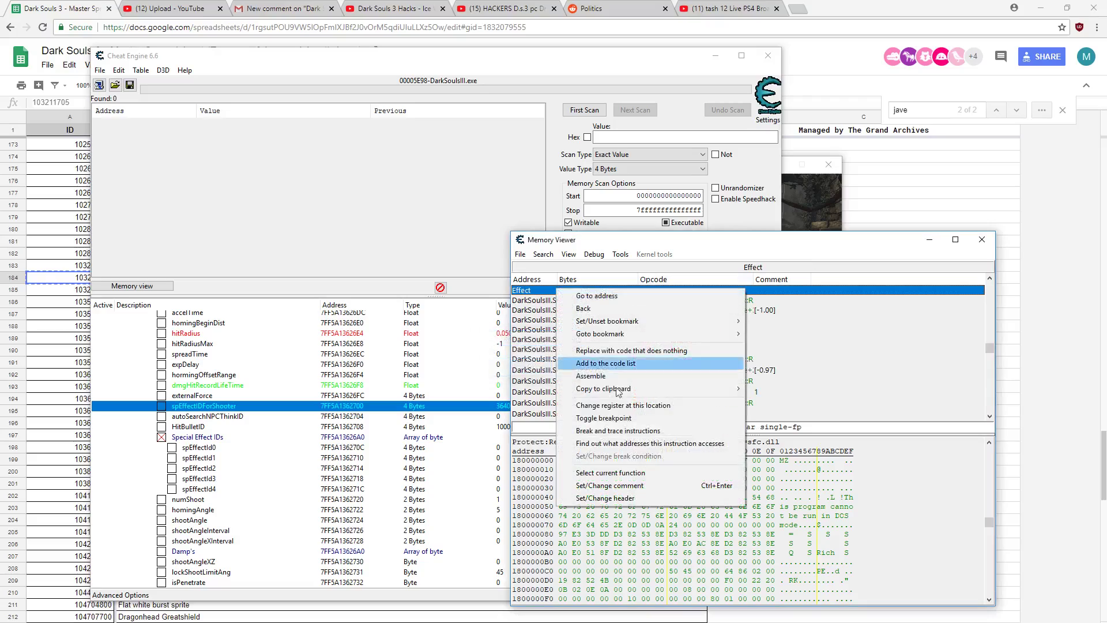
left_click(615, 444)
key("alt+Tab")
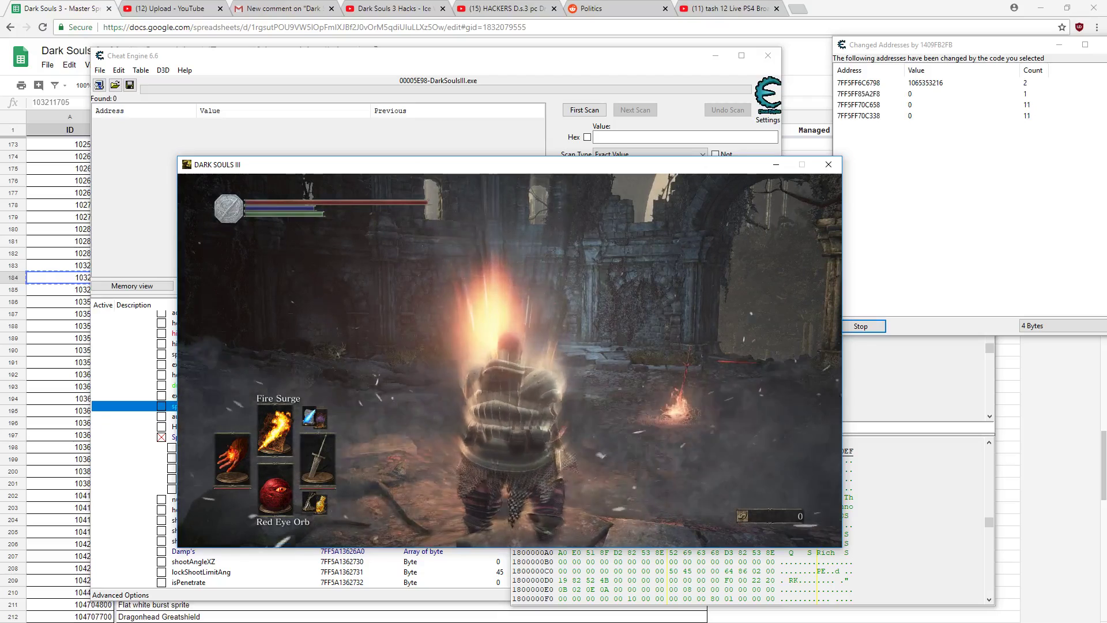
key("super")
Step: Copy the captured address 7FF5FF70C658 and activate the Effect Helper script in the cheat table
left_click(888, 112)
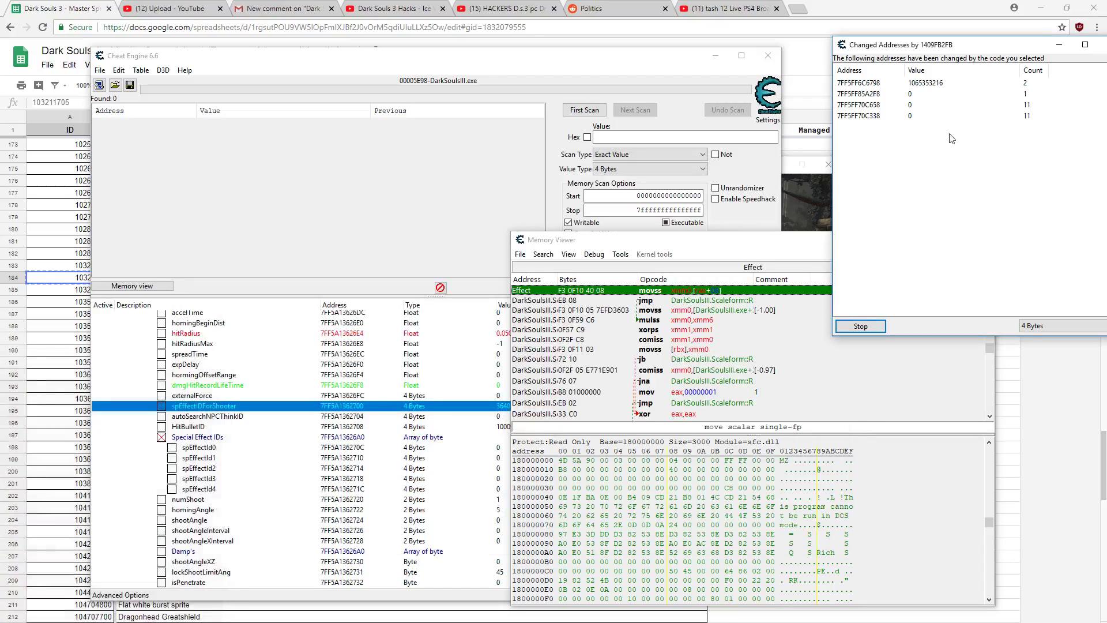
left_click(887, 107)
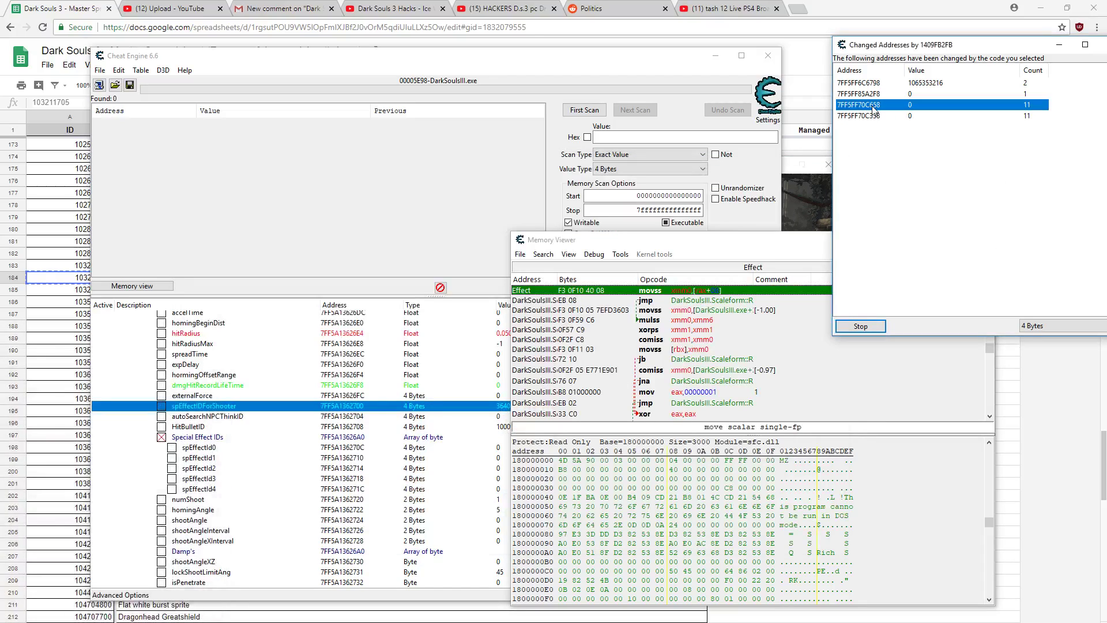
left_click(299, 450)
scroll(196, 413, "up", 7)
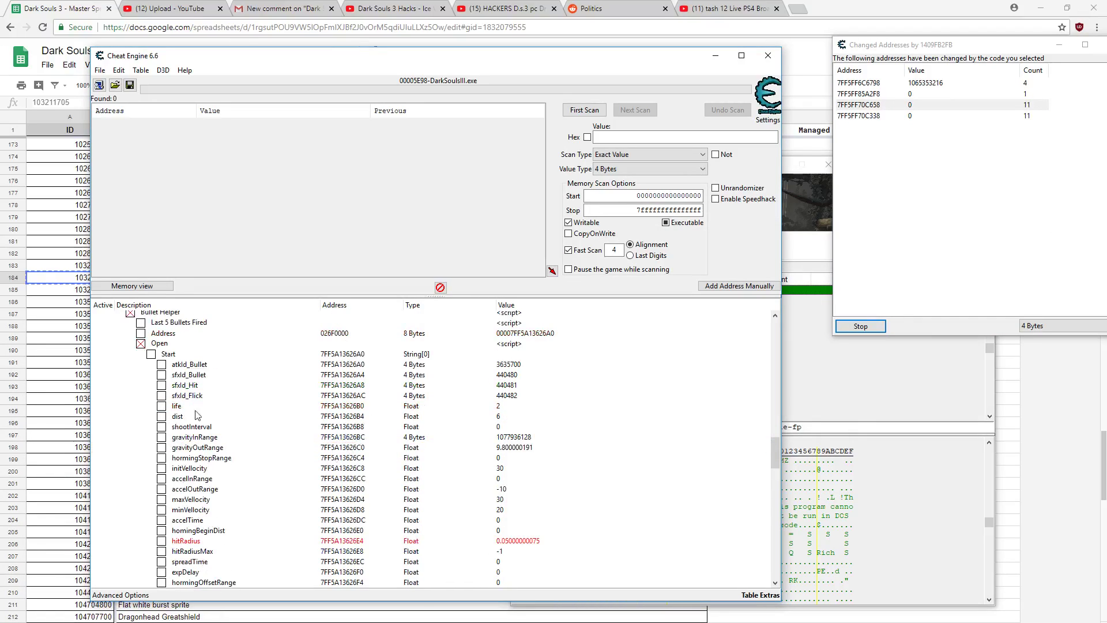
left_click(527, 334)
scroll(348, 400, "up", 7)
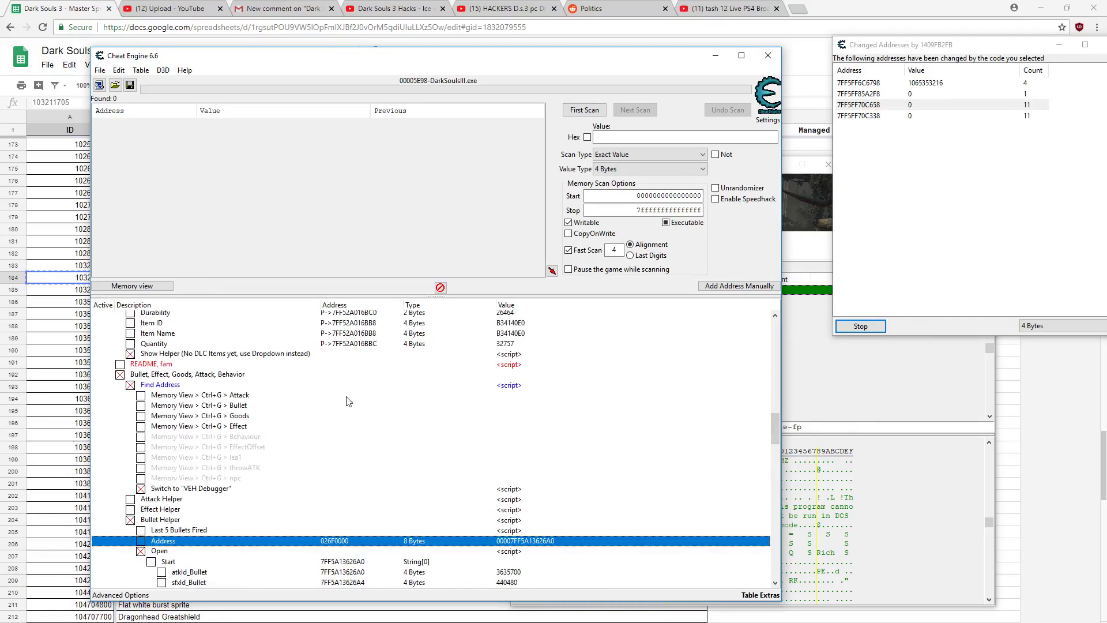
left_click(130, 510)
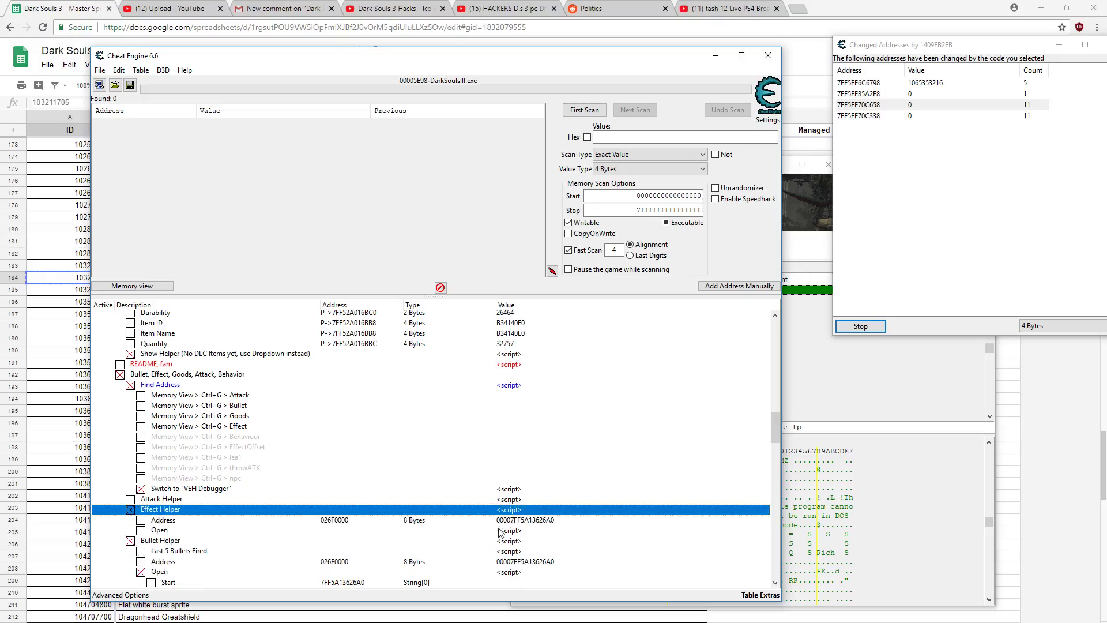
Step: Set the Effect Helper's Address to 7FF5FF70C658 and activate its Open script to list the effect parameters
double_click(528, 520)
type("7FF5FF70C658")
left_click(639, 375)
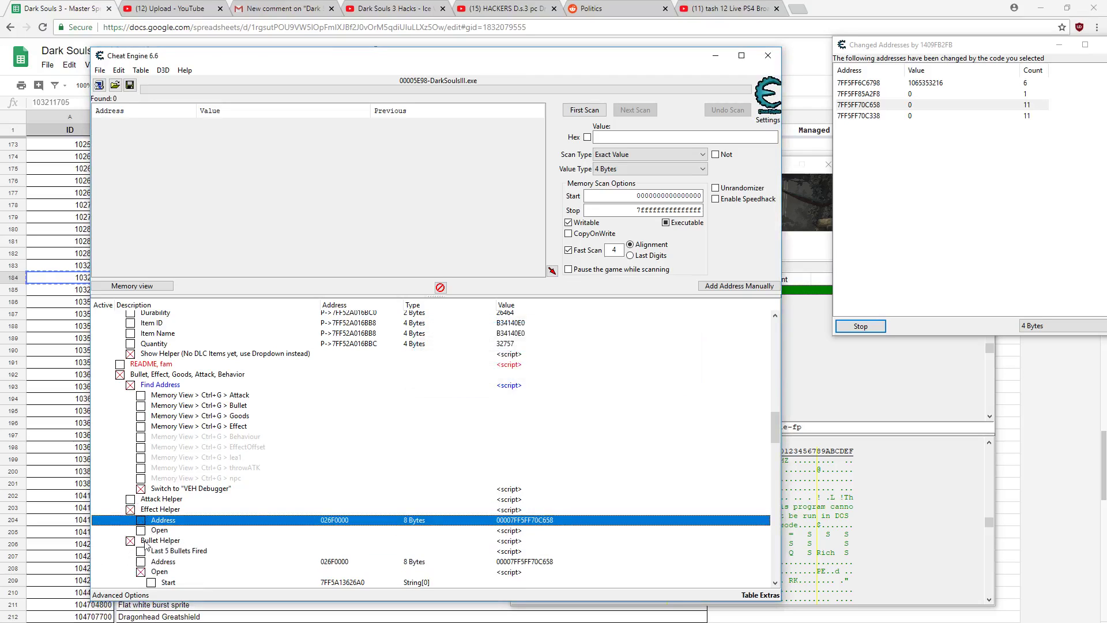
left_click(141, 530)
scroll(387, 533, "down", 7)
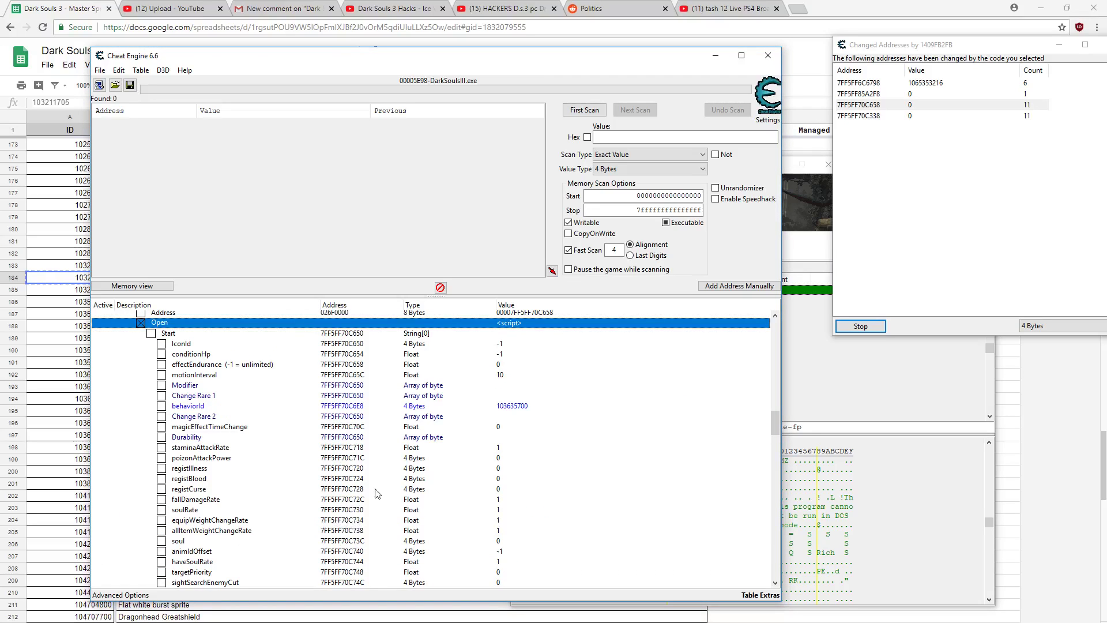
Step: Set this effect's behaviorId to 103211705, the spreadsheet ID for Very big fire explosion
left_click(521, 407)
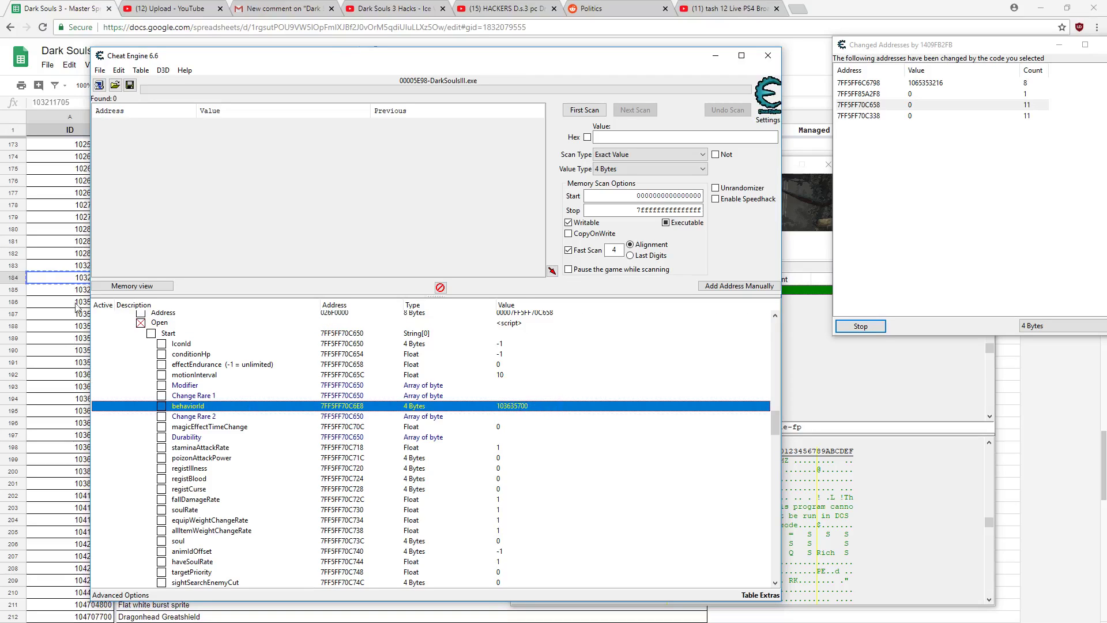
left_click(70, 280)
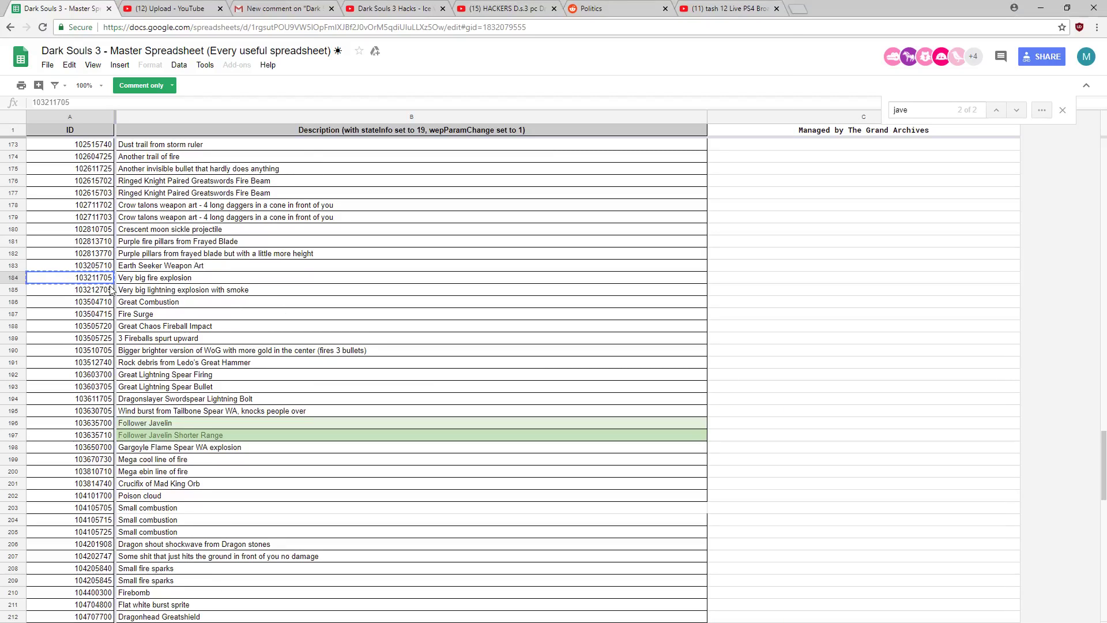
left_click(151, 280)
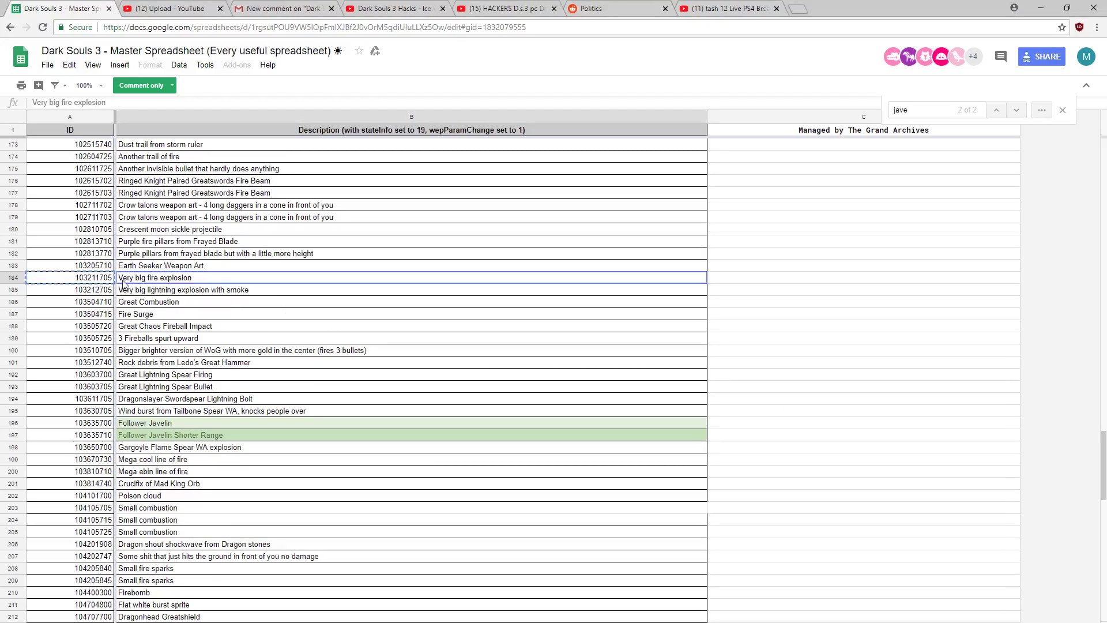
left_click(86, 281)
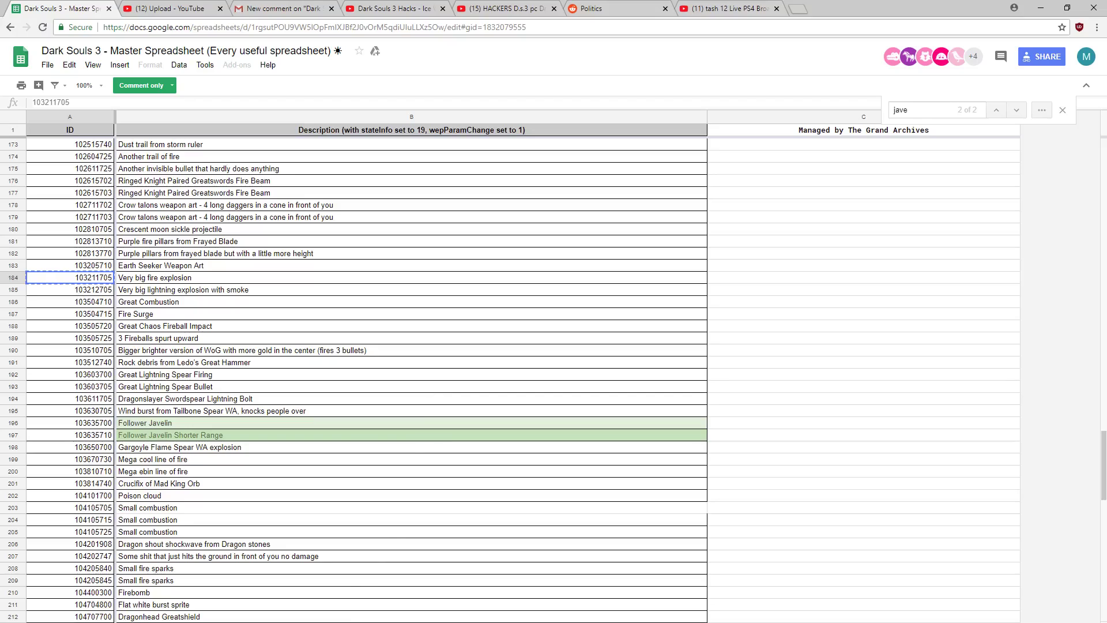
key("alt+Tab")
double_click(540, 406)
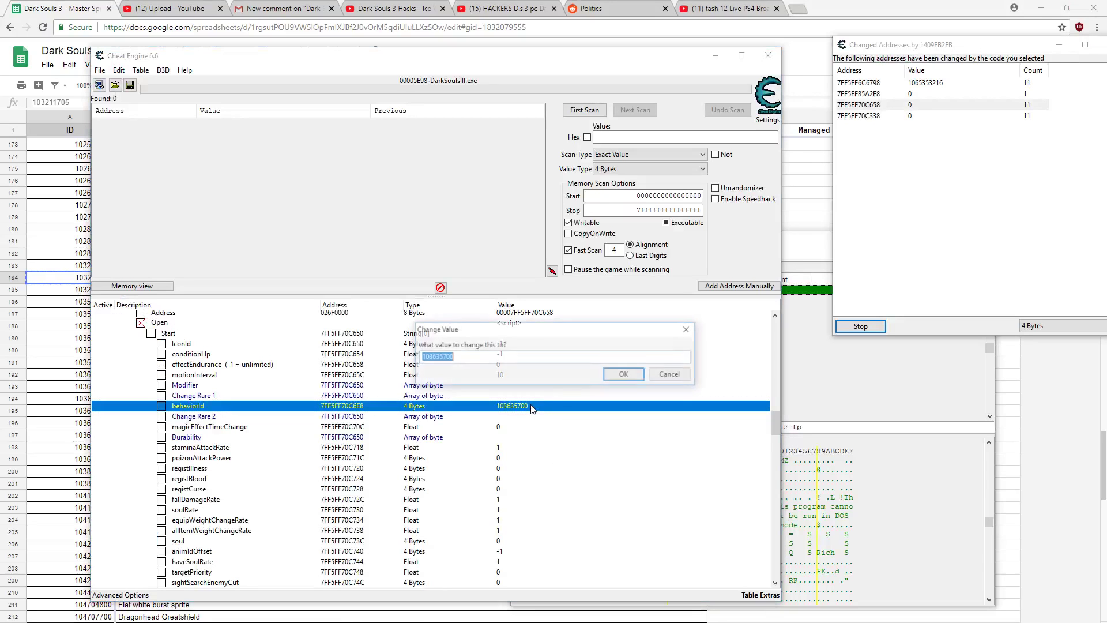
type("103211705")
left_click(624, 376)
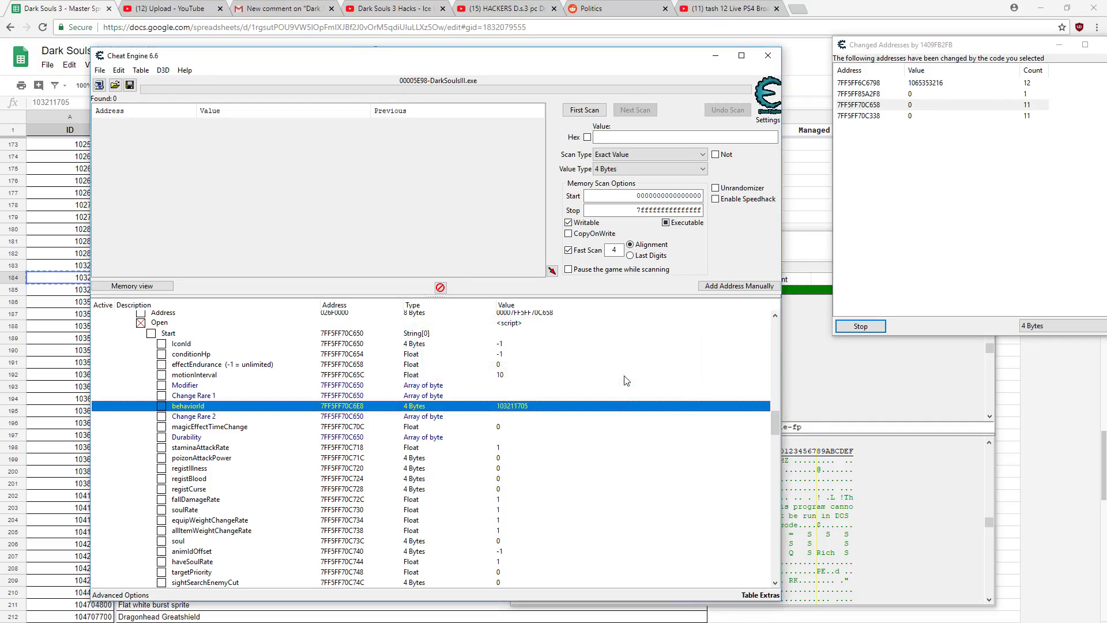
Step: Cast Fire Surge in Dark Souls III to test the effect, then restore its behaviorId to 103635700 in Cheat Engine
key("alt+Tab")
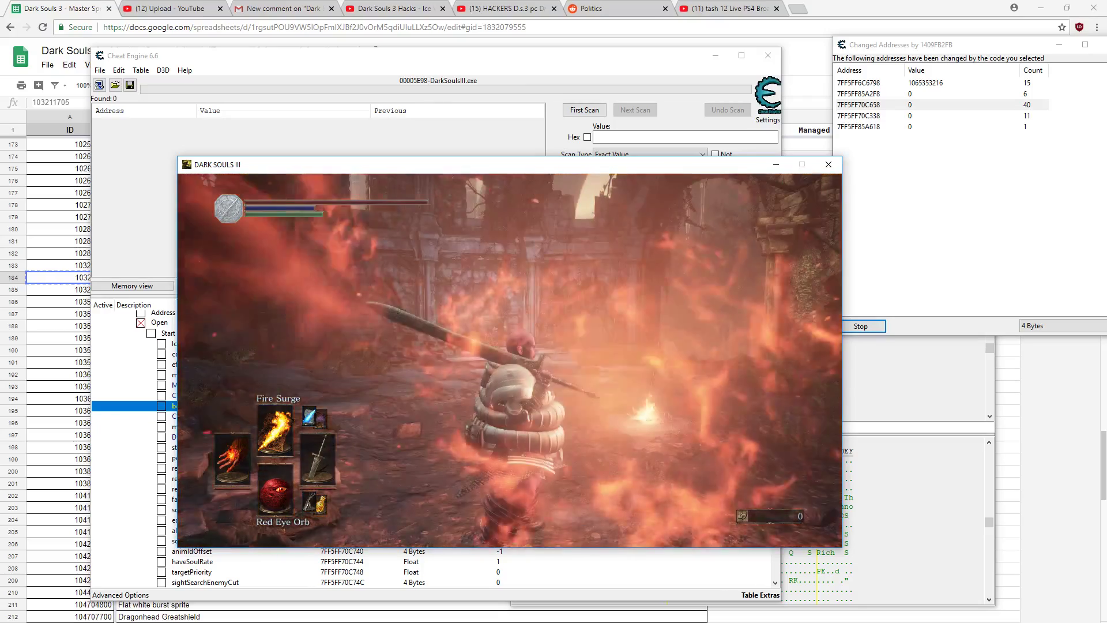
key("super")
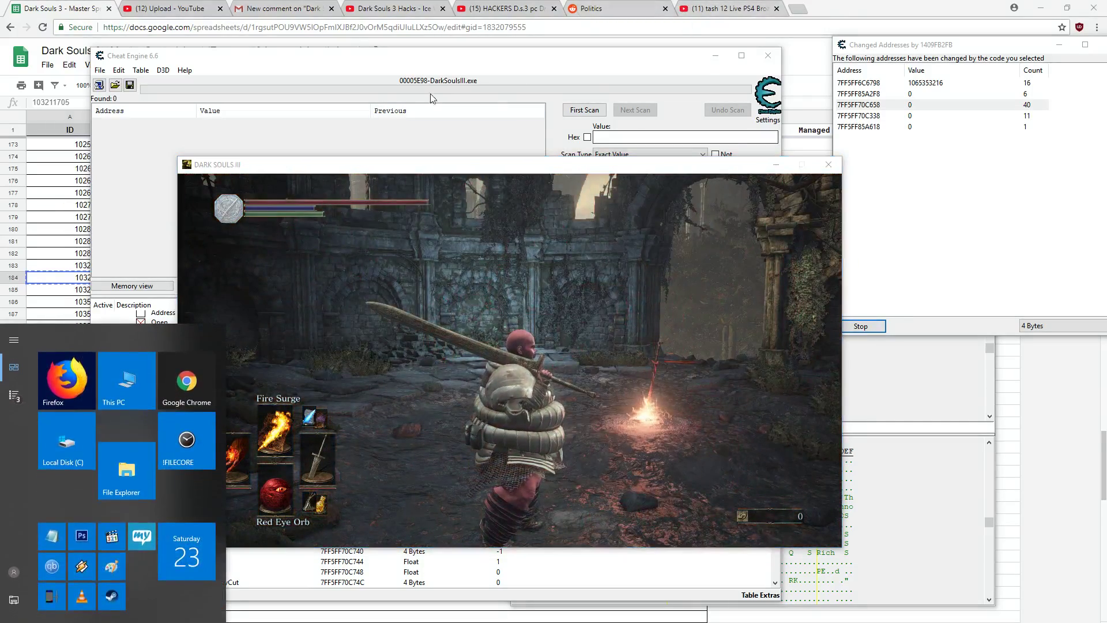
left_click(430, 96)
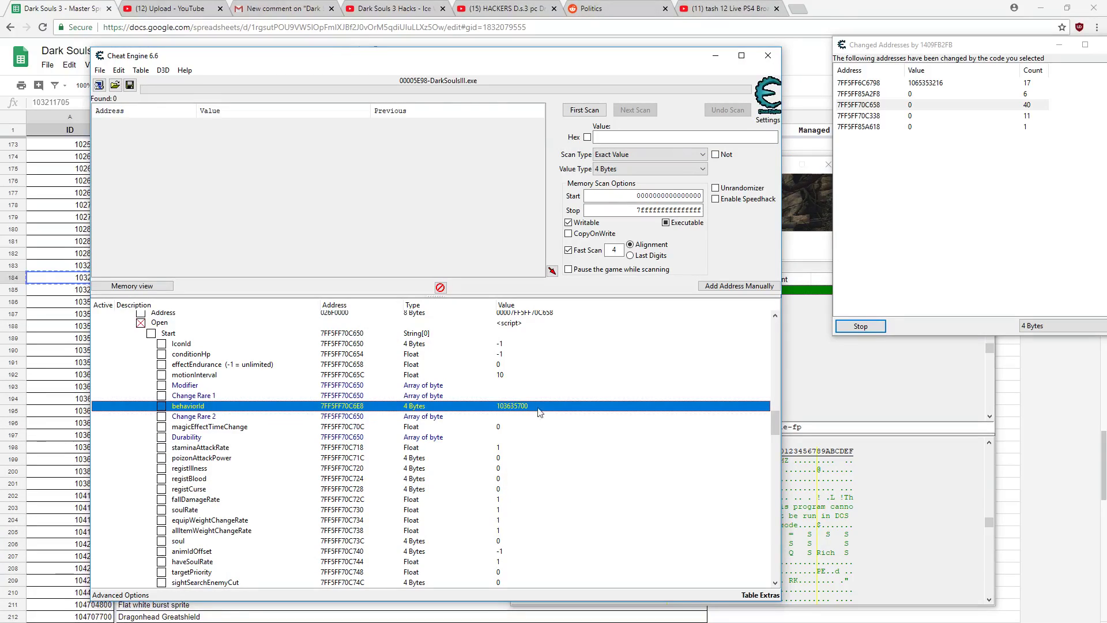
Step: Set the Effect Helper's Address to the captured 7FF5FF70C338 and reactivate its Open script to reload the parameters
left_click(1014, 118)
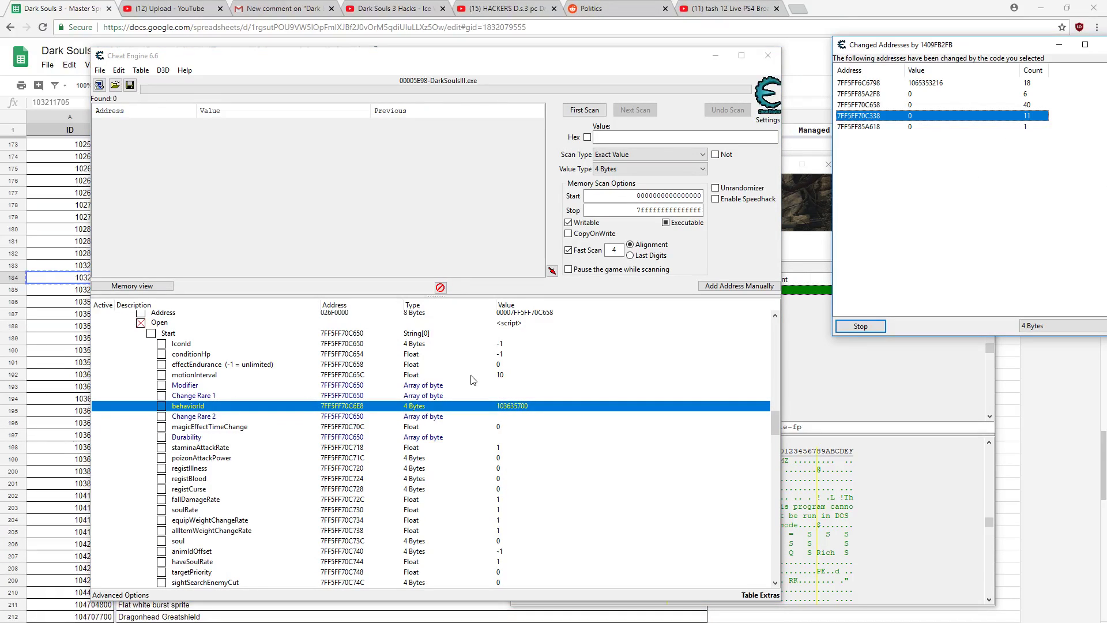
double_click(530, 315)
type("7FF5FF70C338")
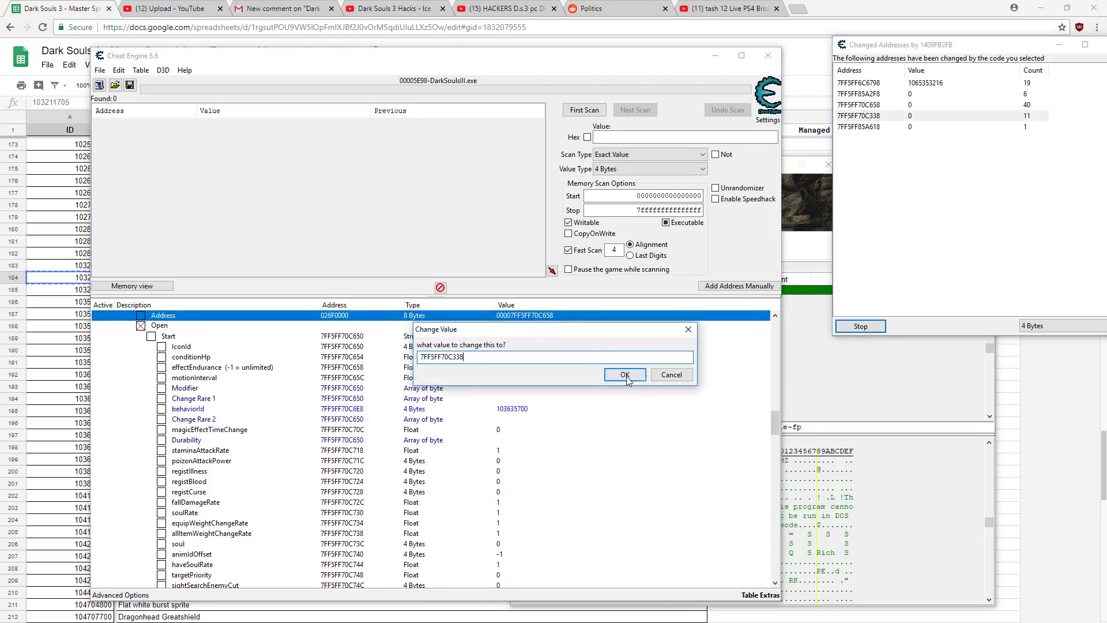
left_click(625, 375)
left_click(141, 325)
left_click(141, 325)
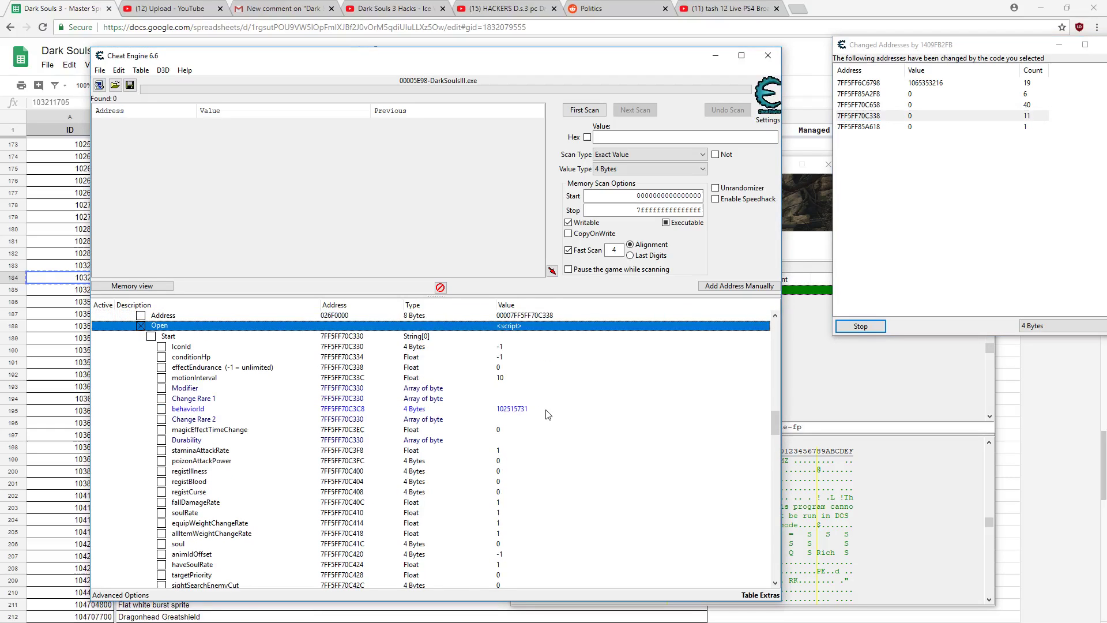
Step: Set the behaviorId of the effect at 7FF5FF70C338 to 103211705, the spreadsheet ID for Very big fire explosion
left_click(547, 409)
left_click(71, 278)
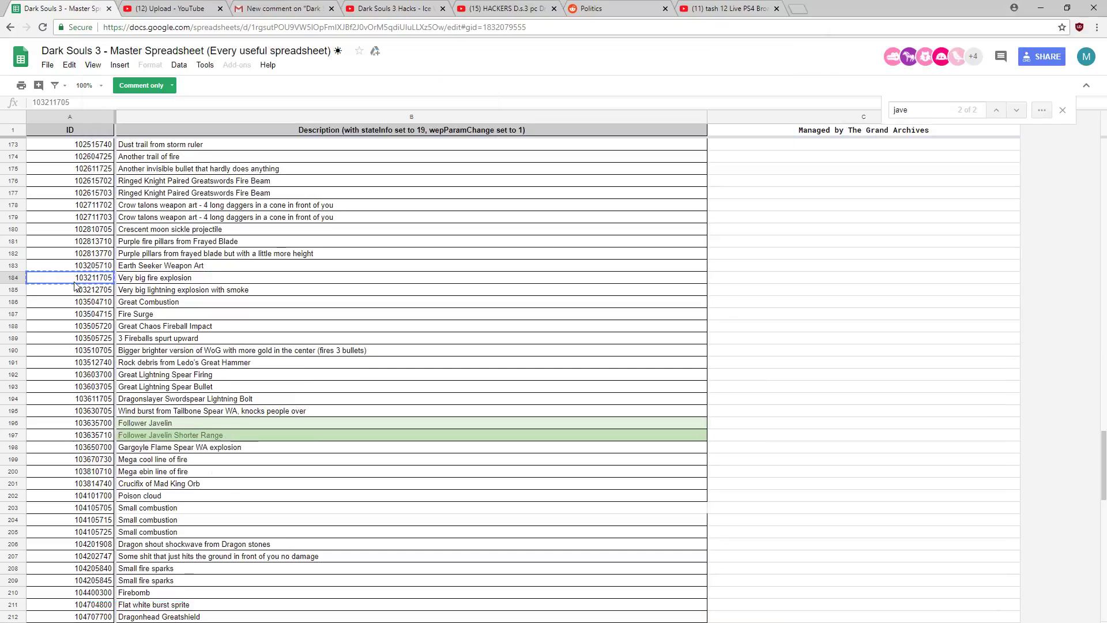
key("alt+Tab")
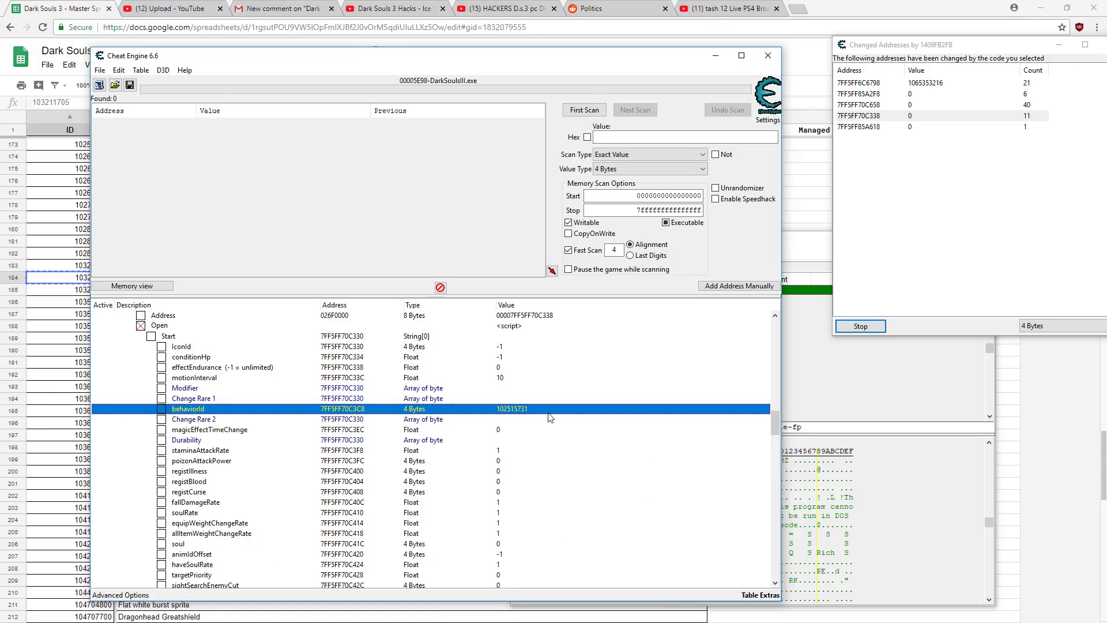
double_click(527, 411)
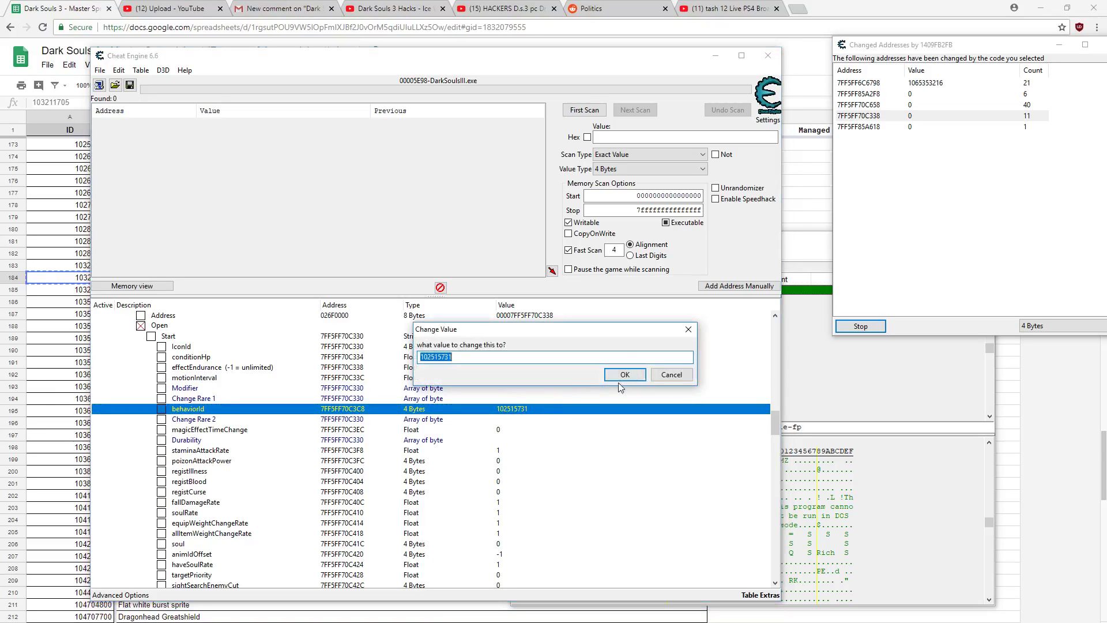
type("103211705")
left_click(625, 376)
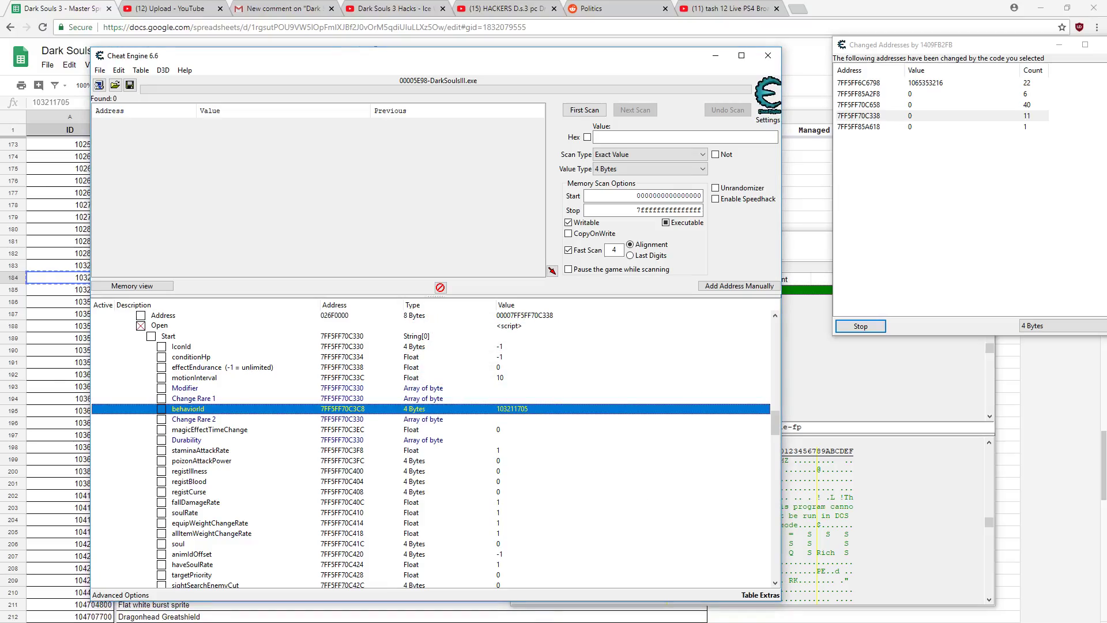
Step: Switch to Dark Souls III and cast Fire Surge to test the effect's new behaviorId
key("alt+Tab")
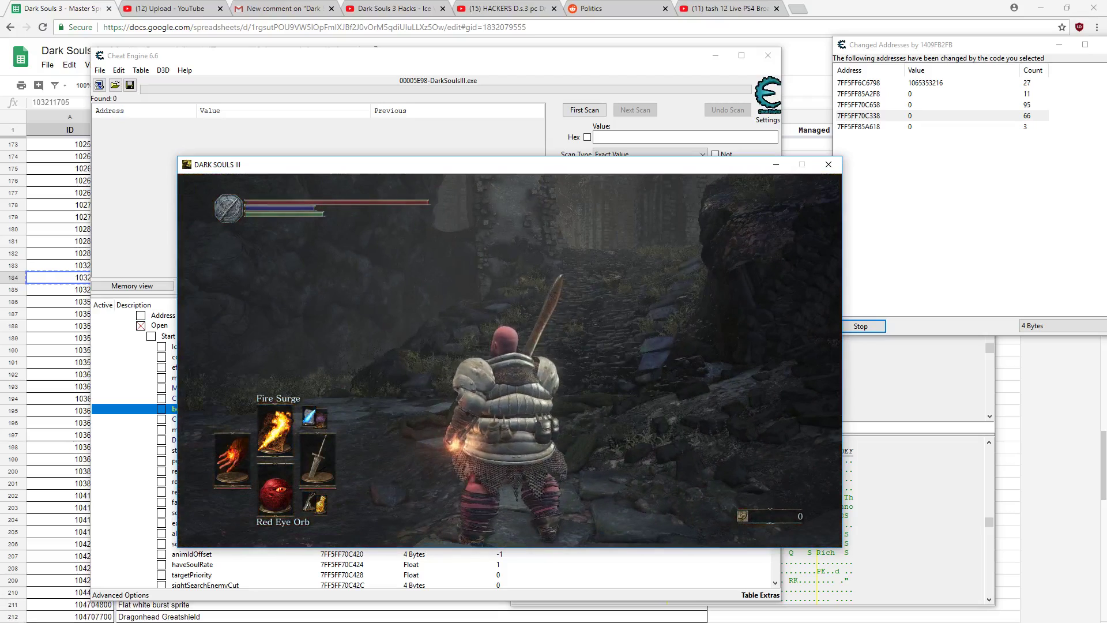
key("super")
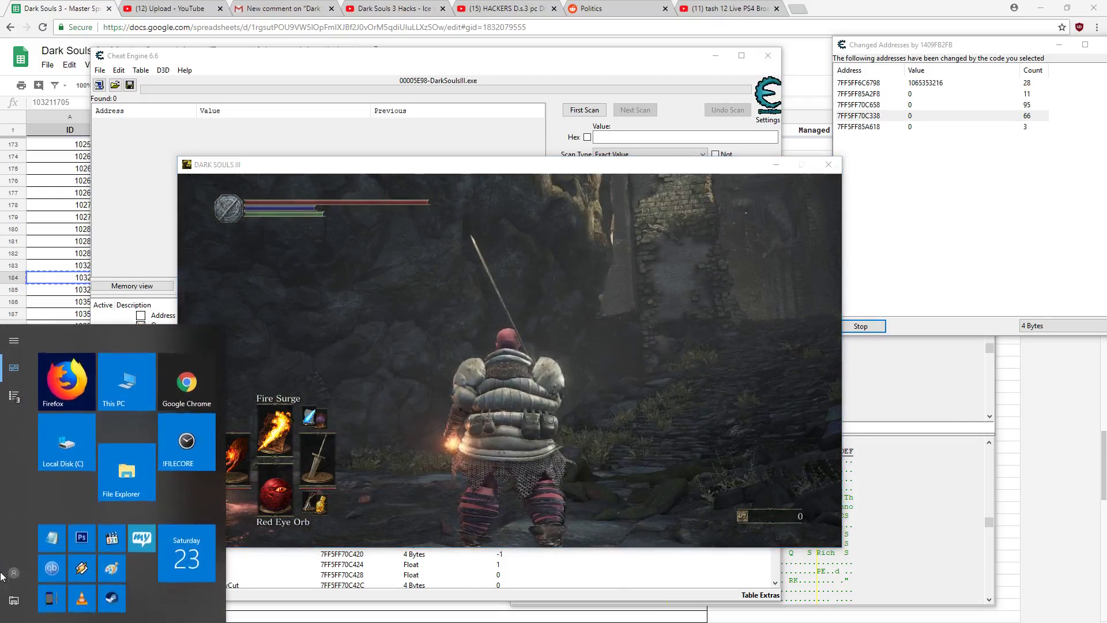
left_click(385, 621)
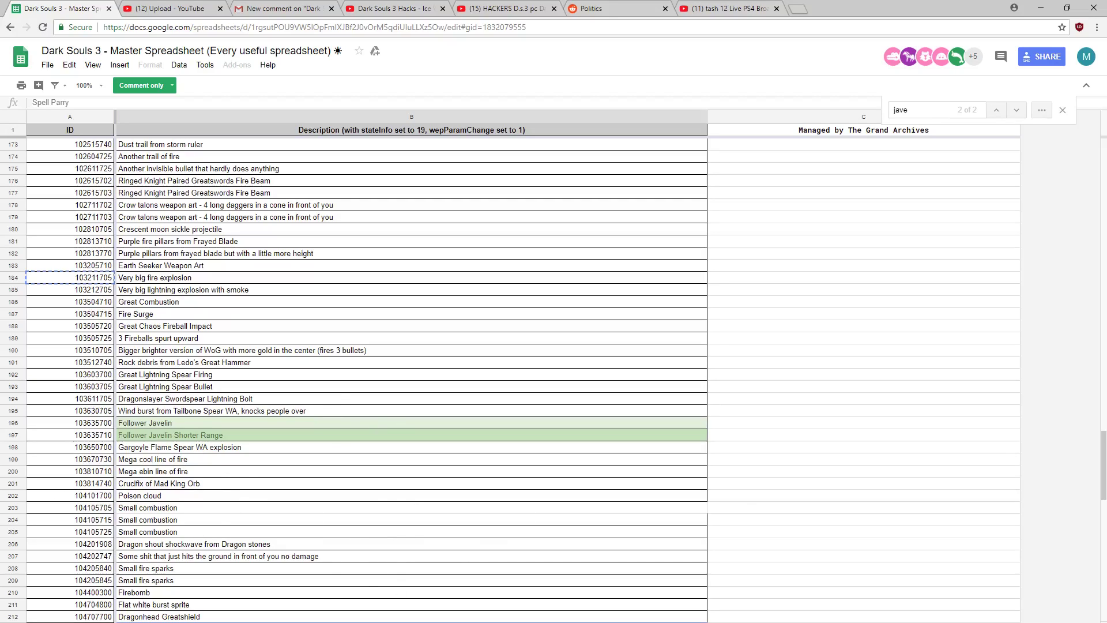
key("alt+Tab")
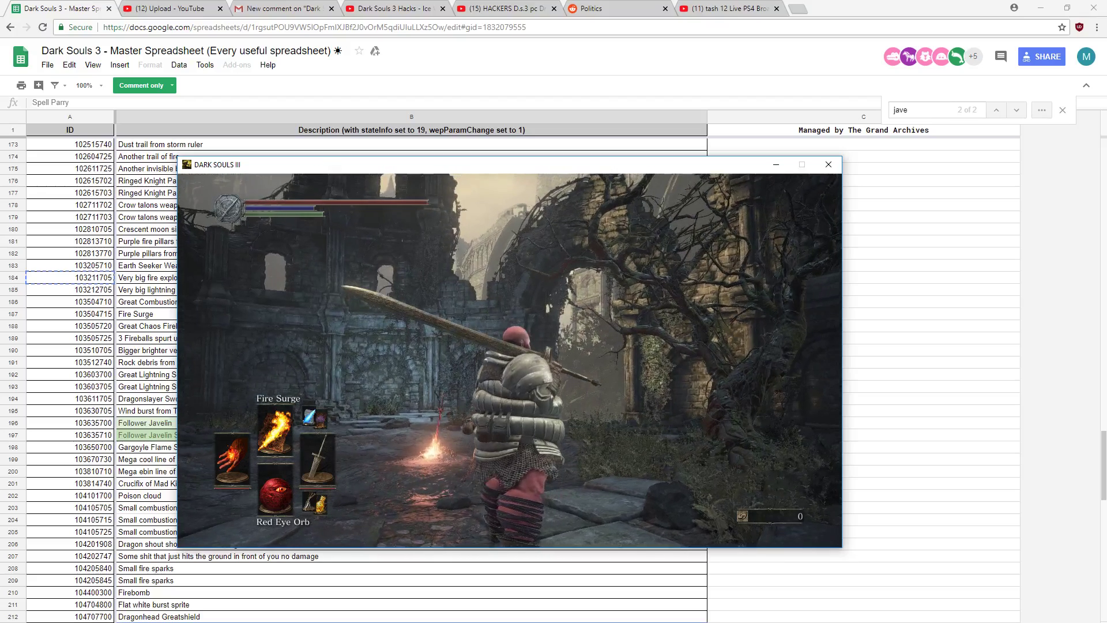
Step: Look up the ID 130092506 marked "new behav" in effects2.txt in Notepad, closing the Find dialog, then minimize the file
key("super")
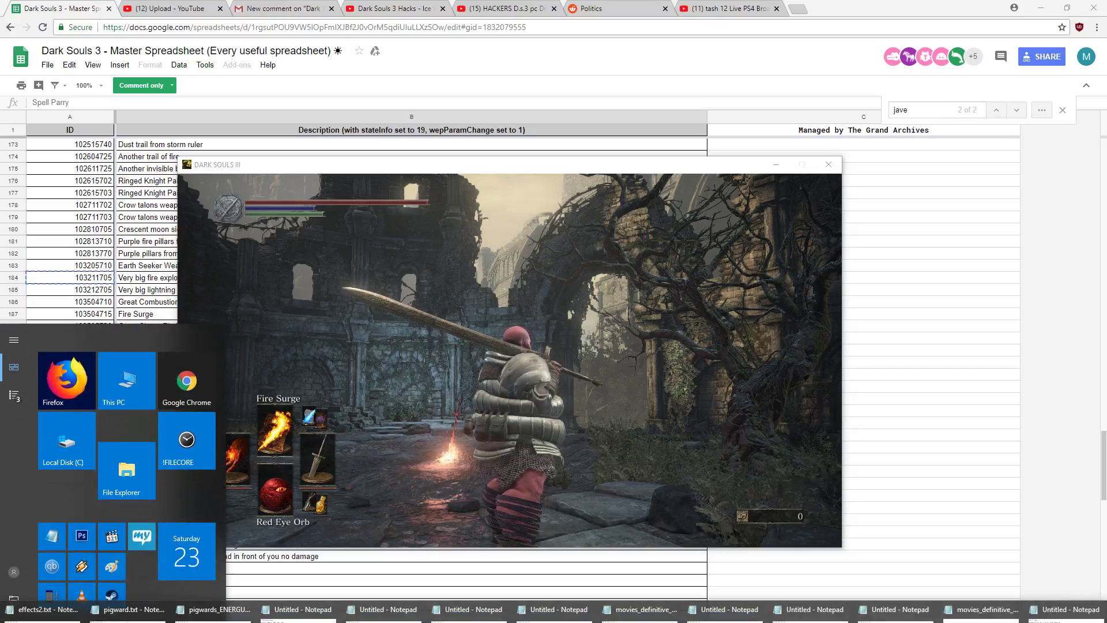
left_click(42, 609)
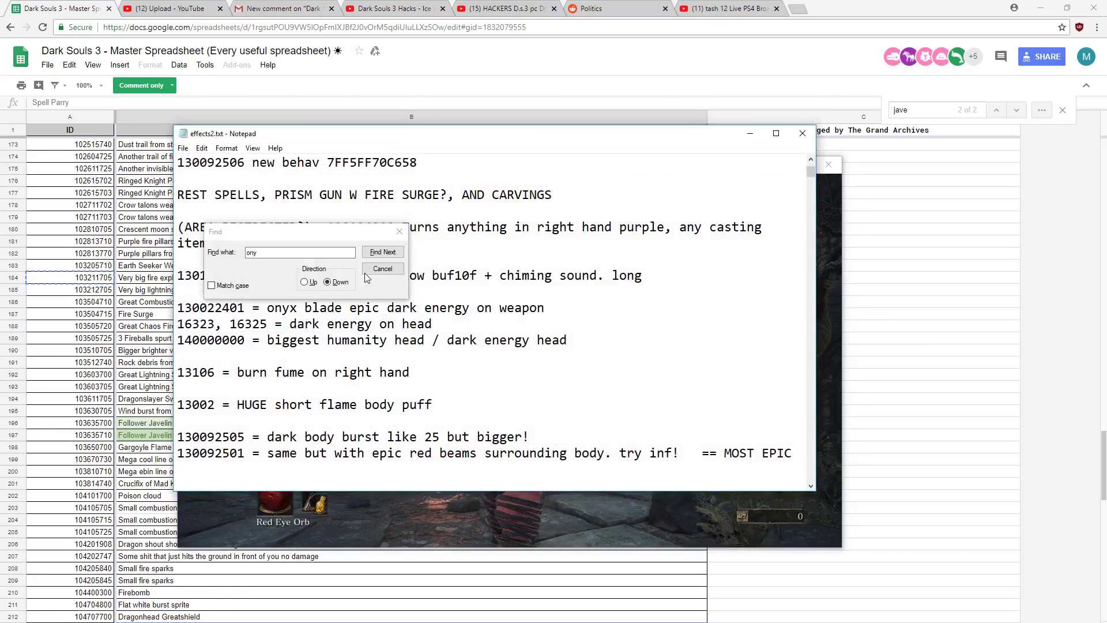
left_click(369, 269)
left_click(772, 198)
left_click_drag(808, 173, 807, 167)
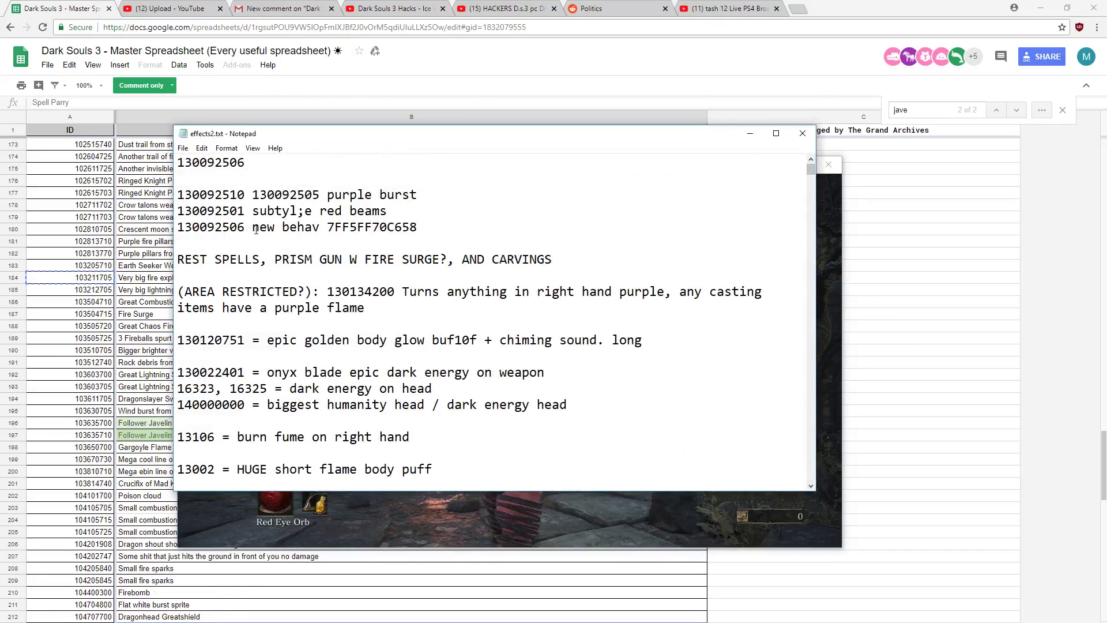
left_click_drag(253, 228, 177, 227)
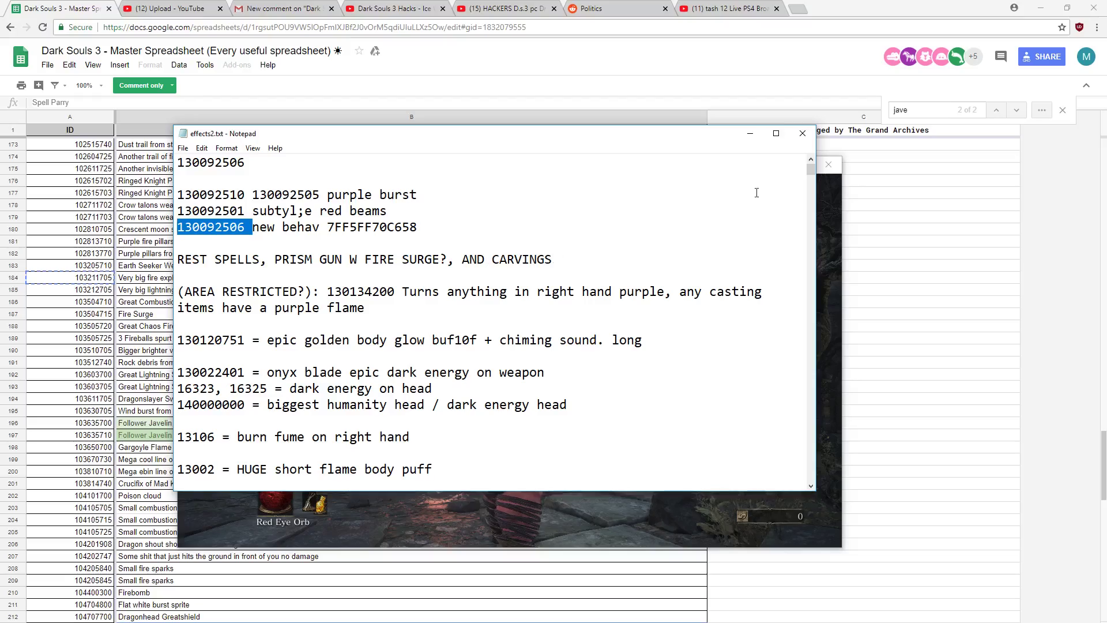
left_click(750, 136)
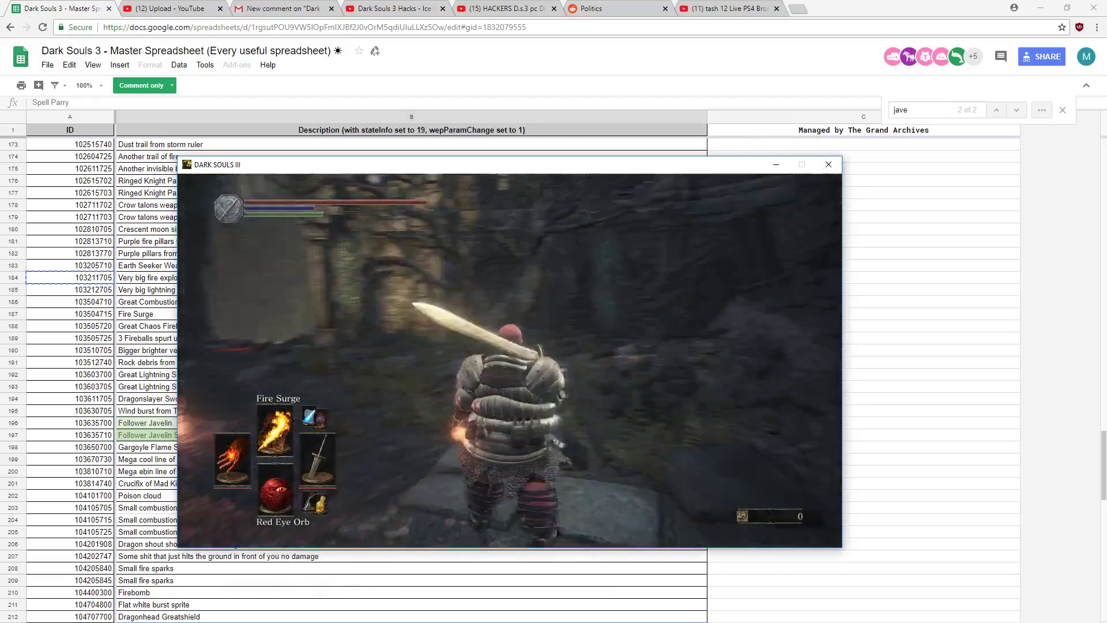
Step: Switch the character's left-hand equipment away from the pyromancy flame in Dark Souls III and move around the ruins
key("Left")
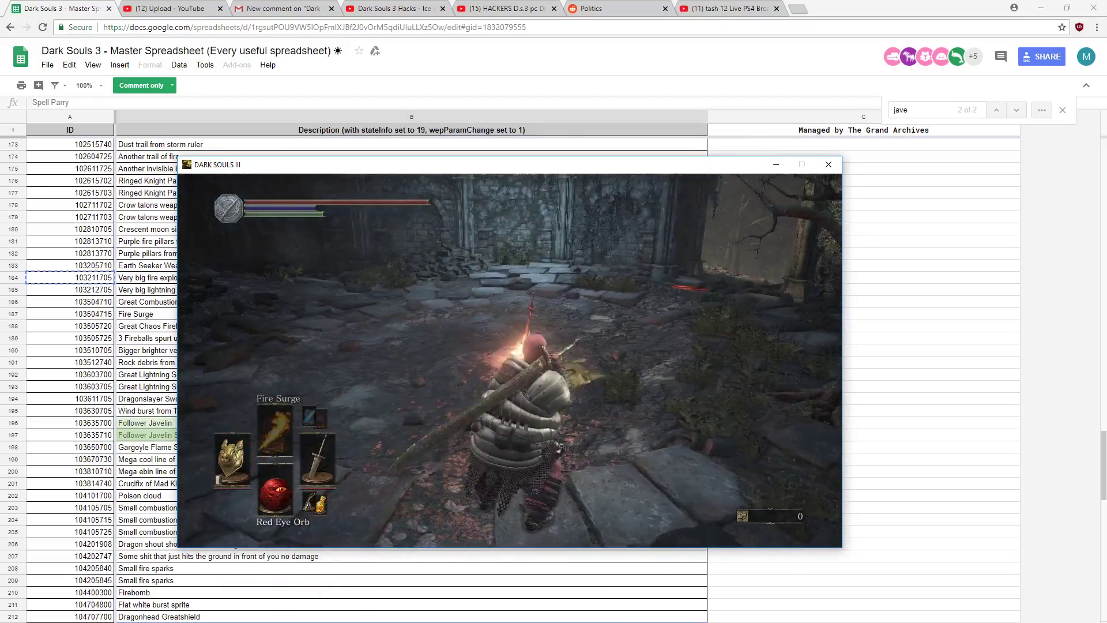
key("s")
key("w")
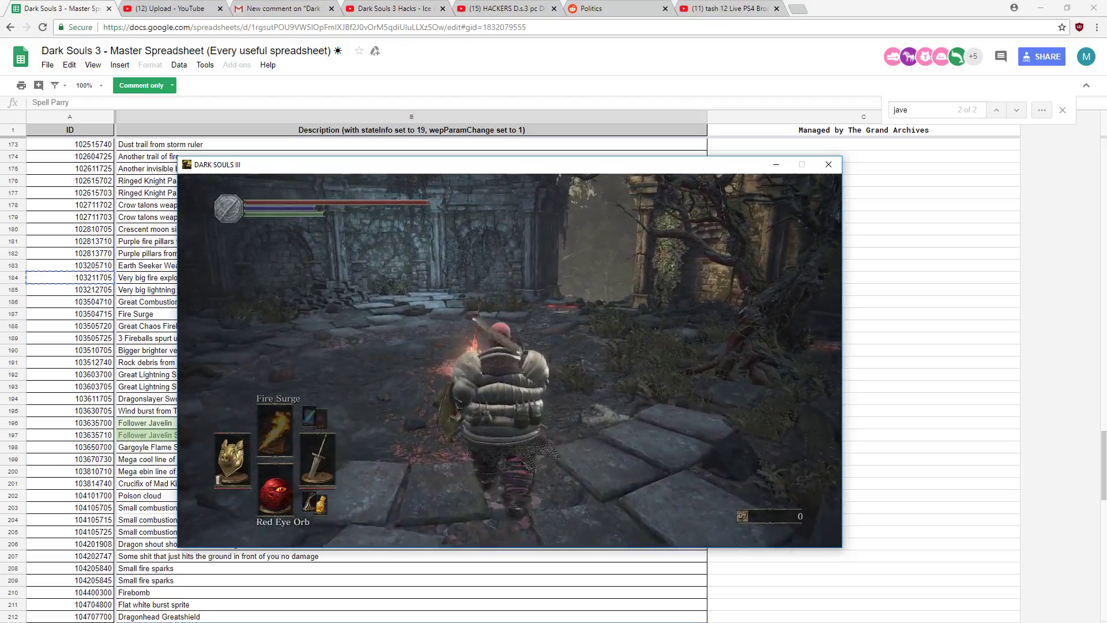
key("a")
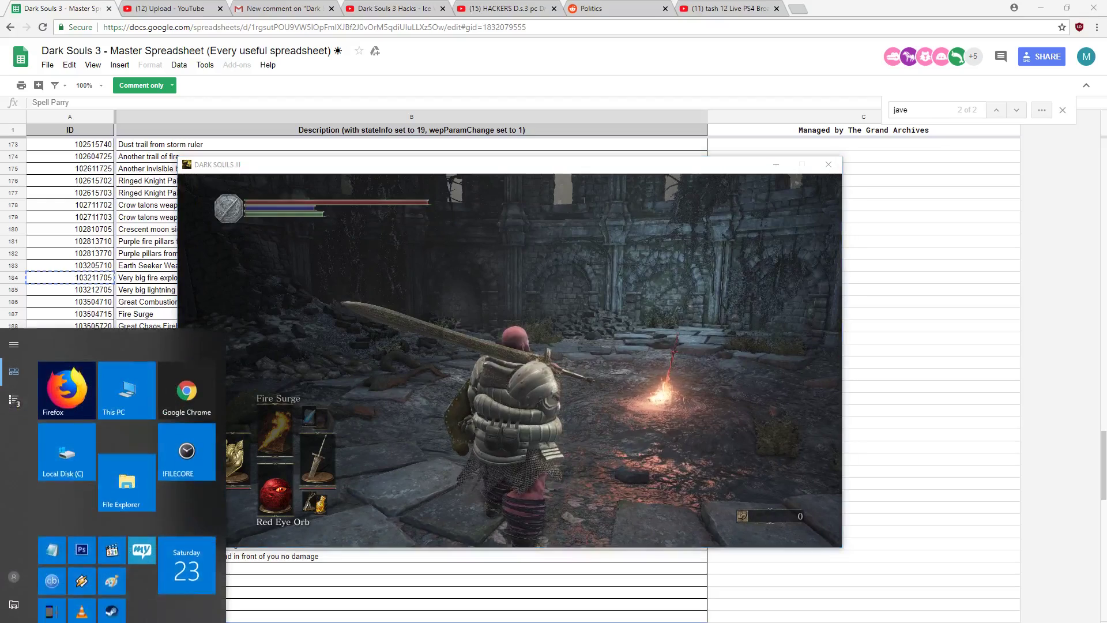
Step: Switch the left hand back to the pyromancy flame and attune Crystal Soul Spear as the active spell in Dark Souls III
key("super")
key("alt+Tab")
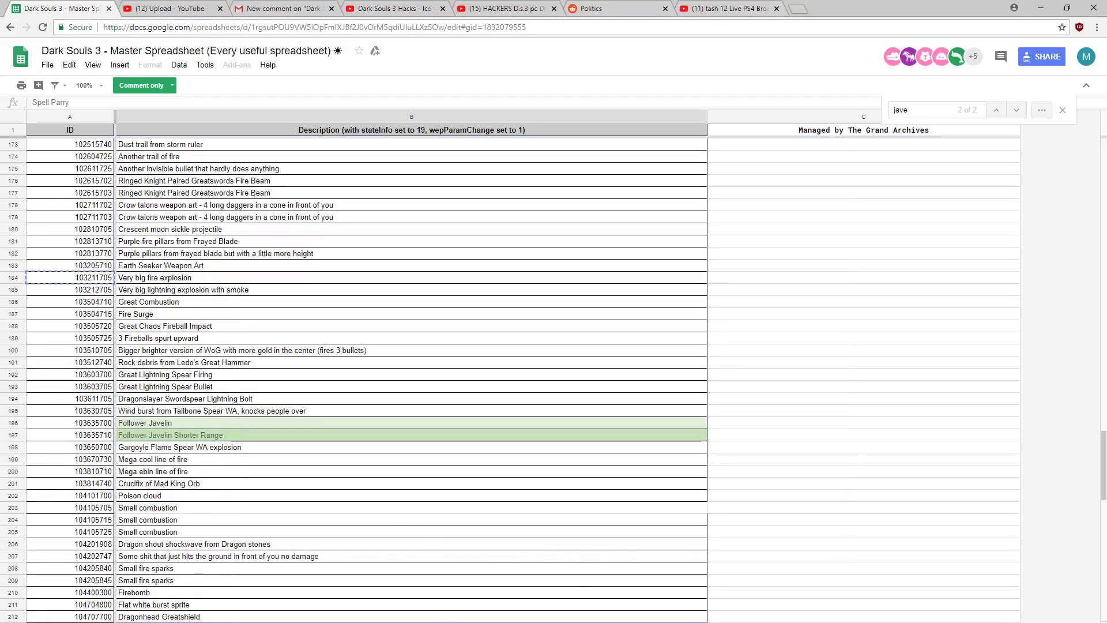
key("alt+Tab")
key("w")
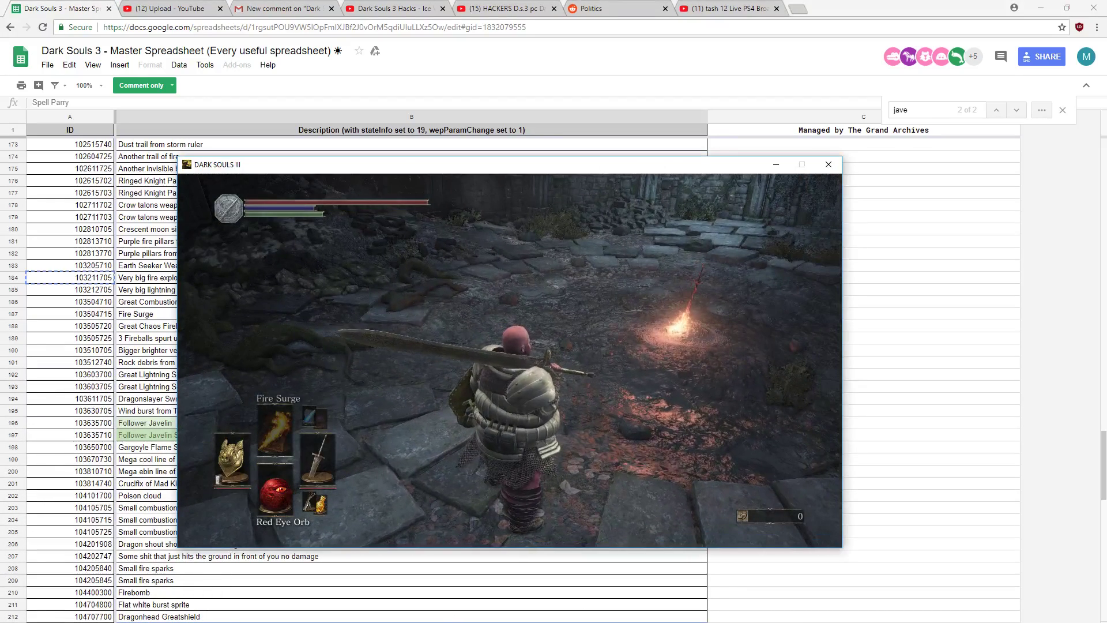
key("w")
key("Up")
key("Left")
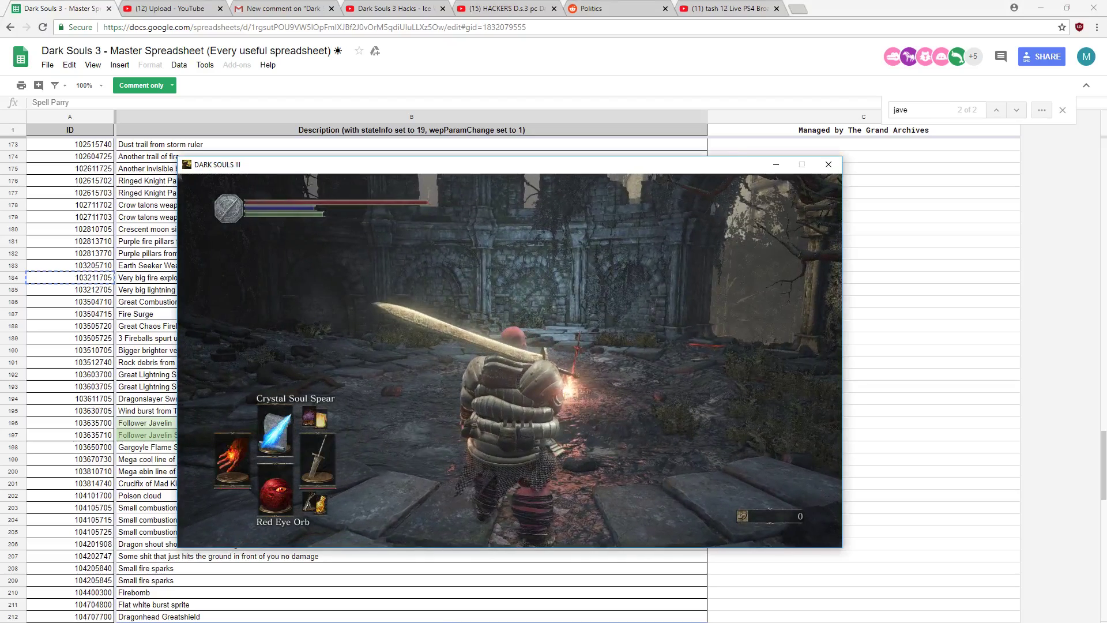
key("w")
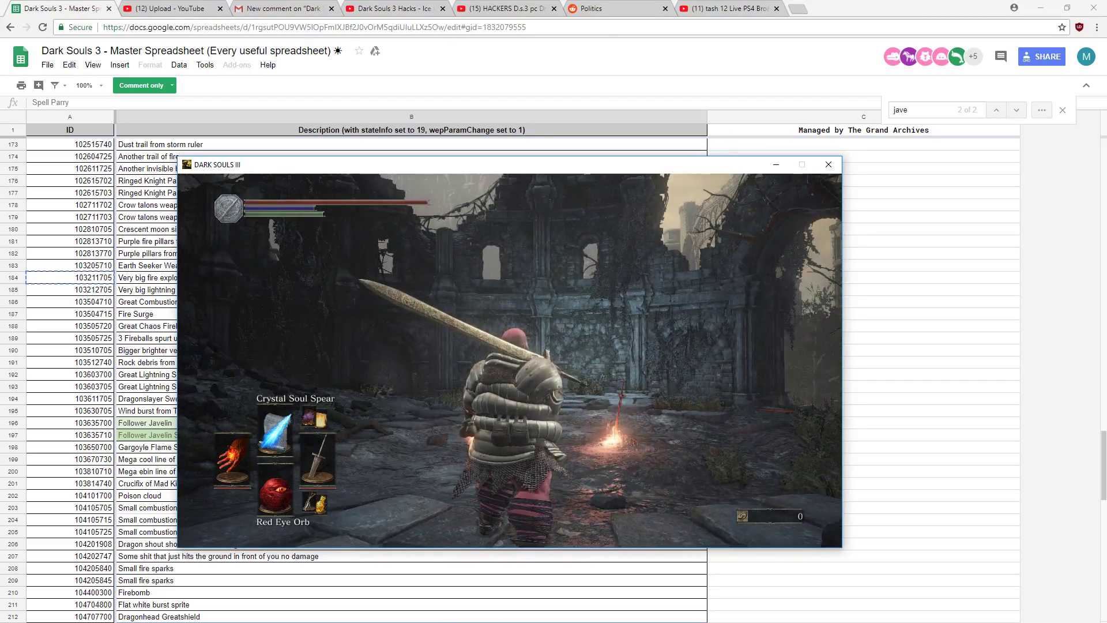
Step: Switch to Cheat Engine, stop tracking the addresses accessed by the Effect instruction, and close its address list
key("super")
key("alt+Tab")
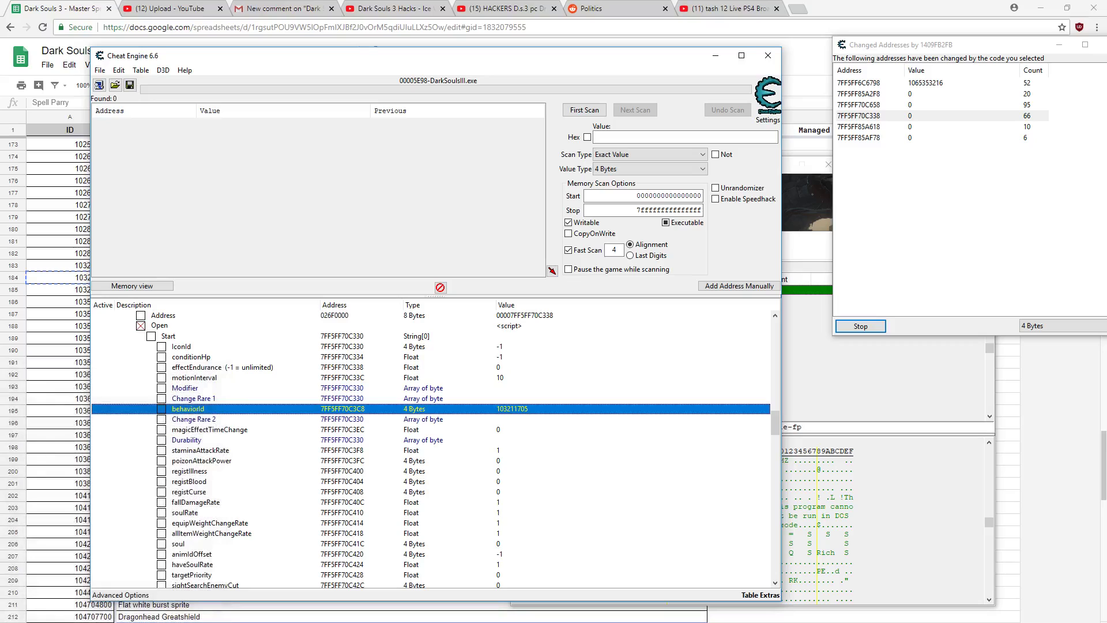
left_click(838, 303)
left_click(860, 326)
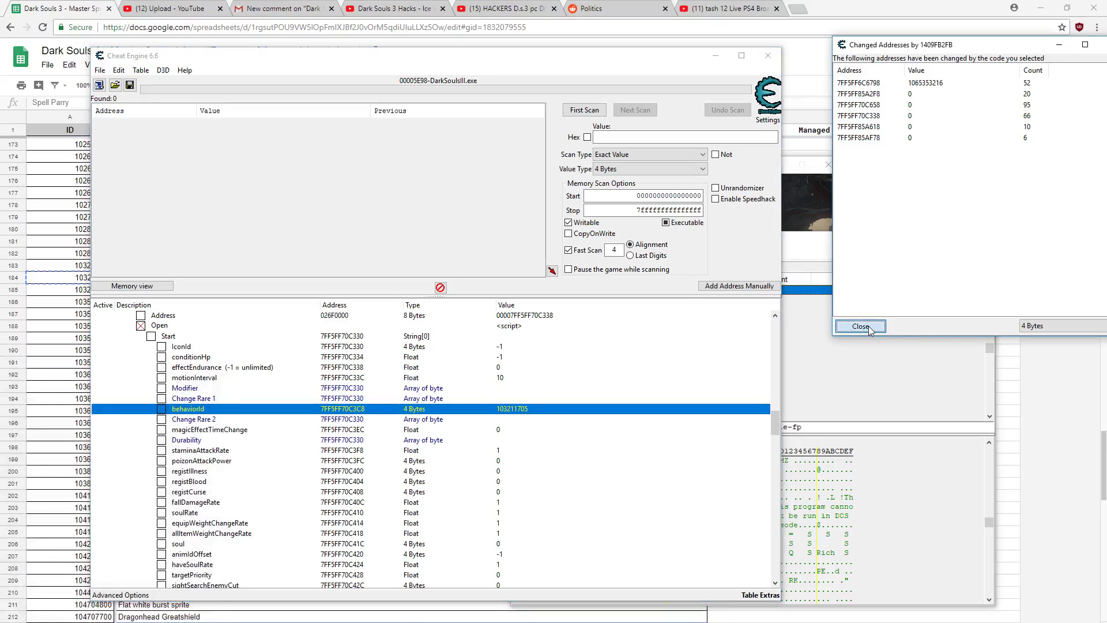
left_click(860, 326)
Step: Go to the address "bullet" in Memory Viewer and start finding the addresses that its instruction accesses
key("ctrl+g")
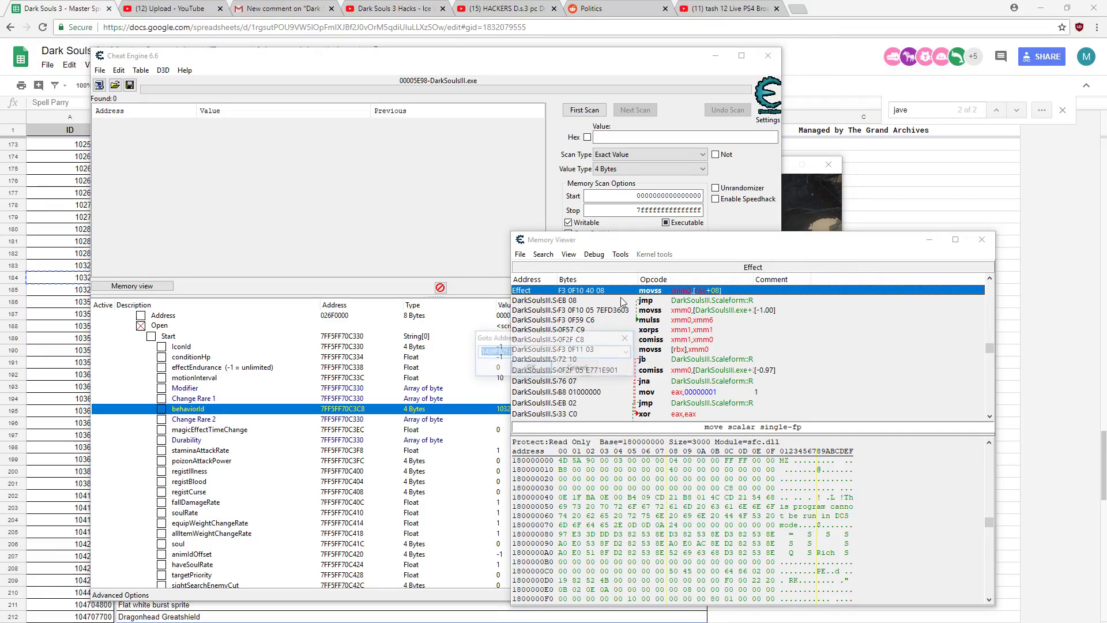
type("bullet")
left_click(526, 368)
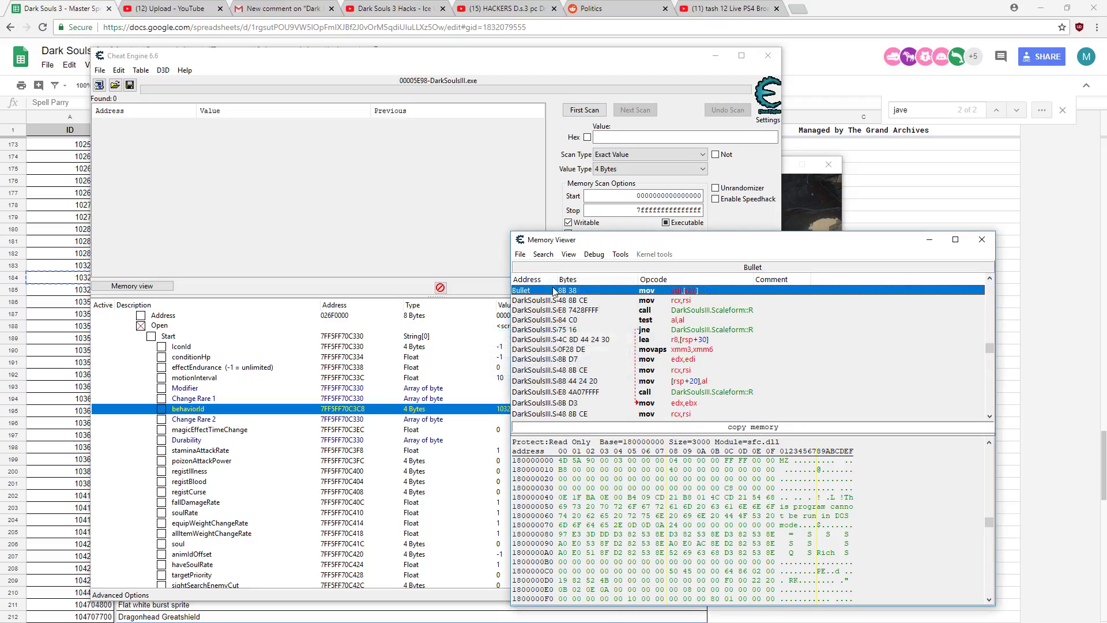
right_click(553, 291)
left_click(614, 444)
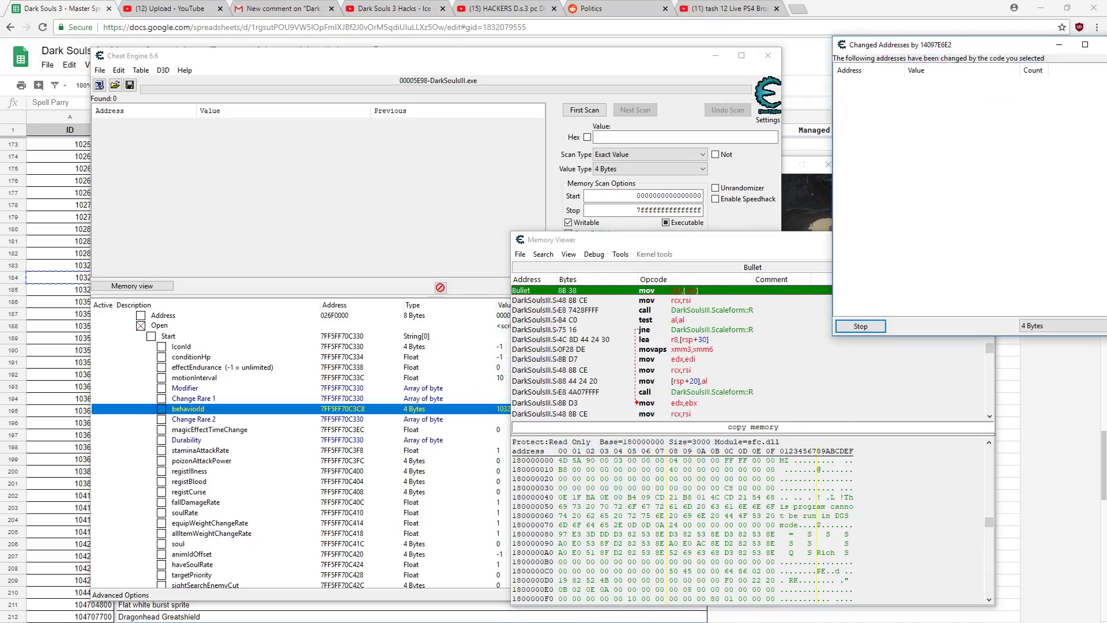
Step: Cast Crystal Soul Spear in Dark Souls III to capture its bullet, then copy the captured address from Cheat Engine's list
key("alt+Tab")
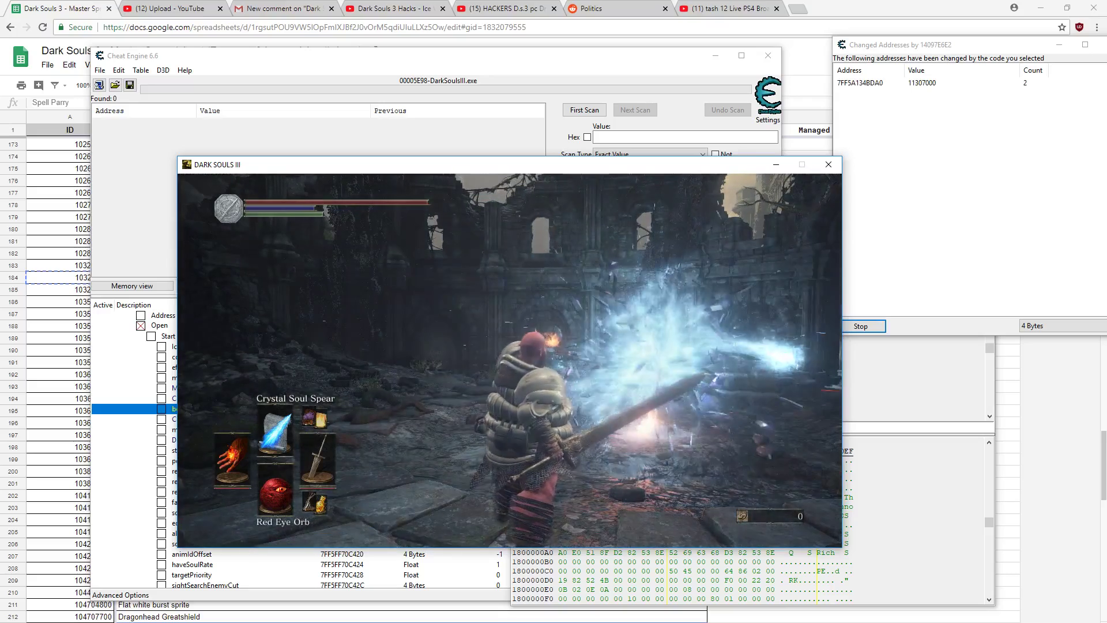
key("super")
left_click(893, 103)
left_click(863, 84)
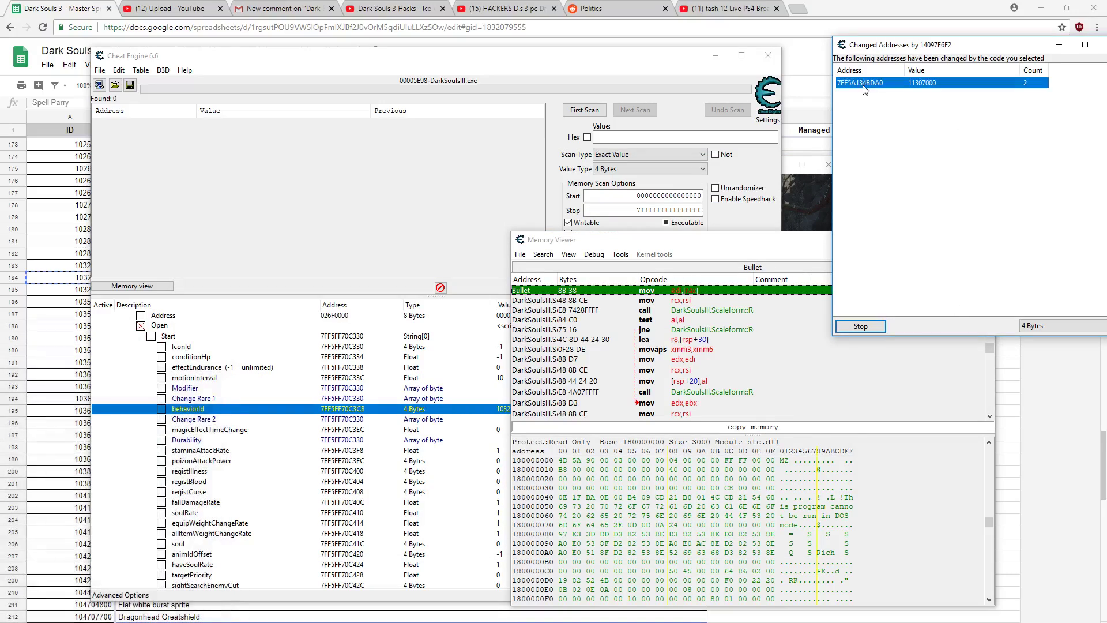
Step: Close the Effect Helper's open entry and set the Bullet Helper's Address to 7FF5A134BDA0
left_click(407, 507)
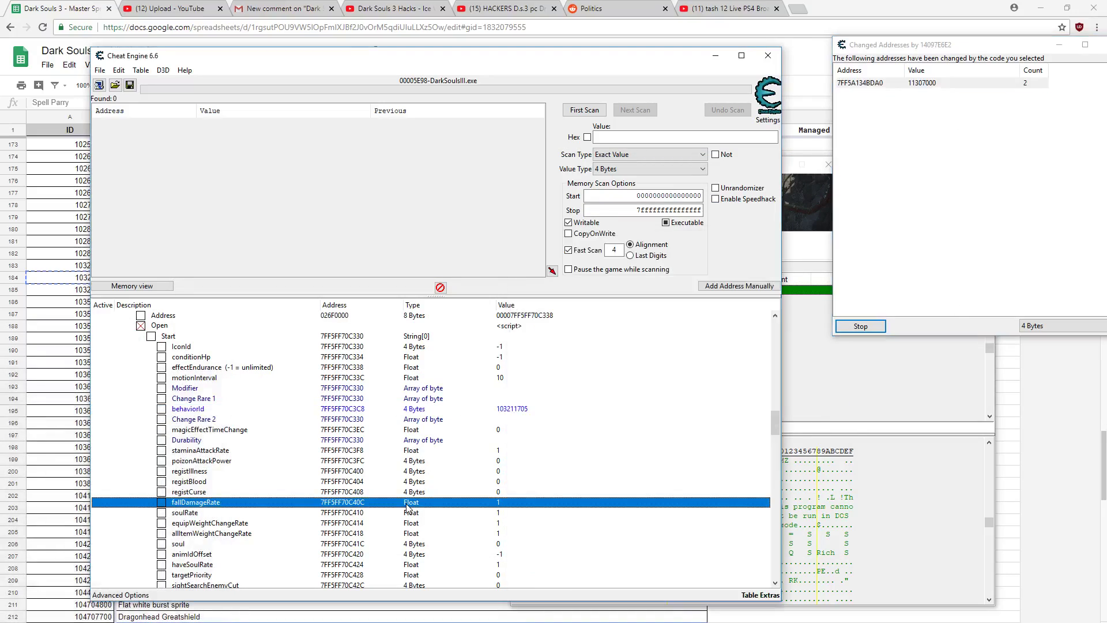
scroll(407, 518, "up", 7)
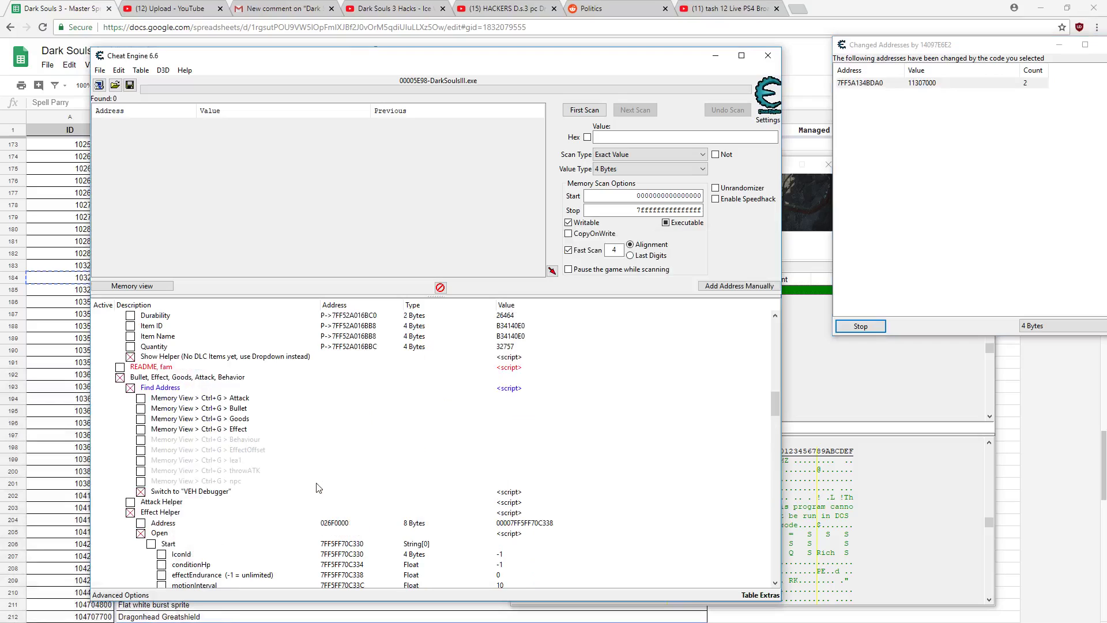
left_click(538, 524)
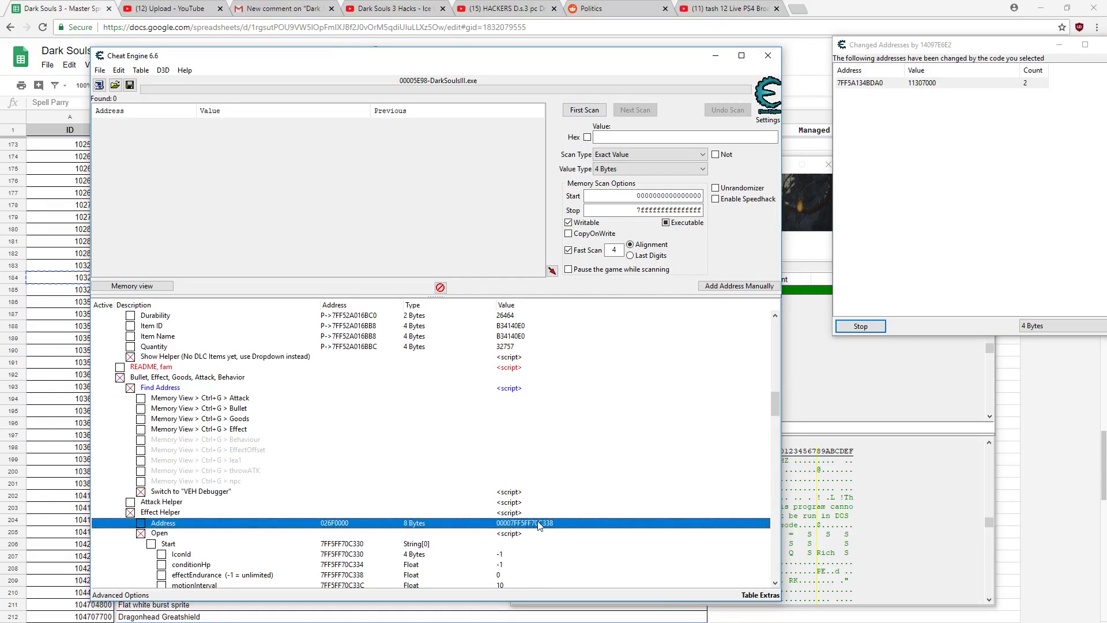
left_click(141, 533)
double_click(510, 565)
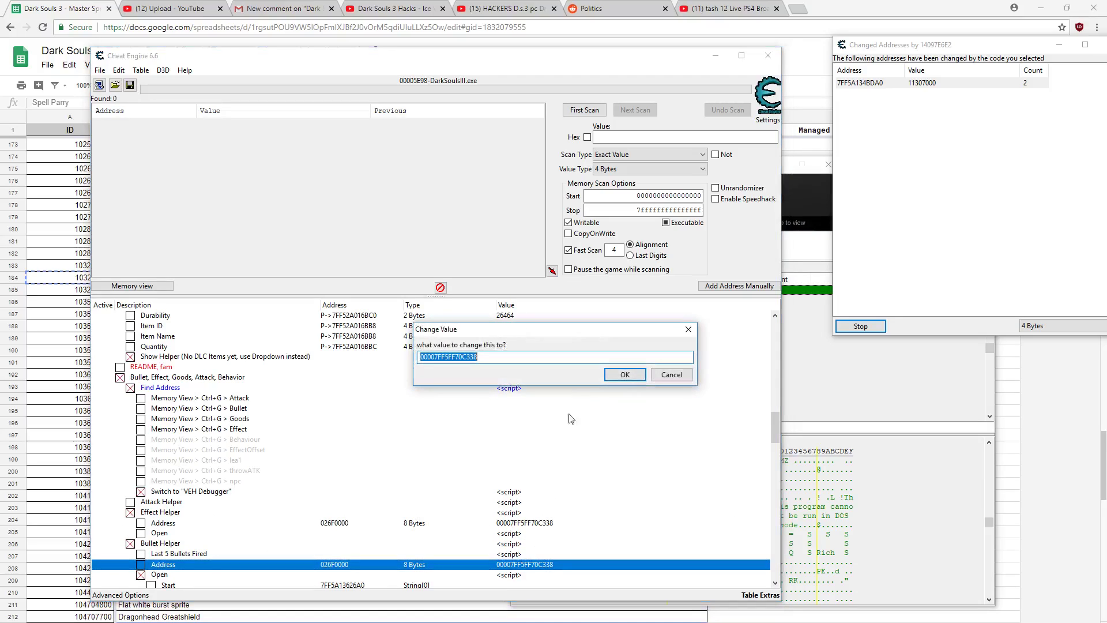
type("7FF5A134BDA0")
key("Return")
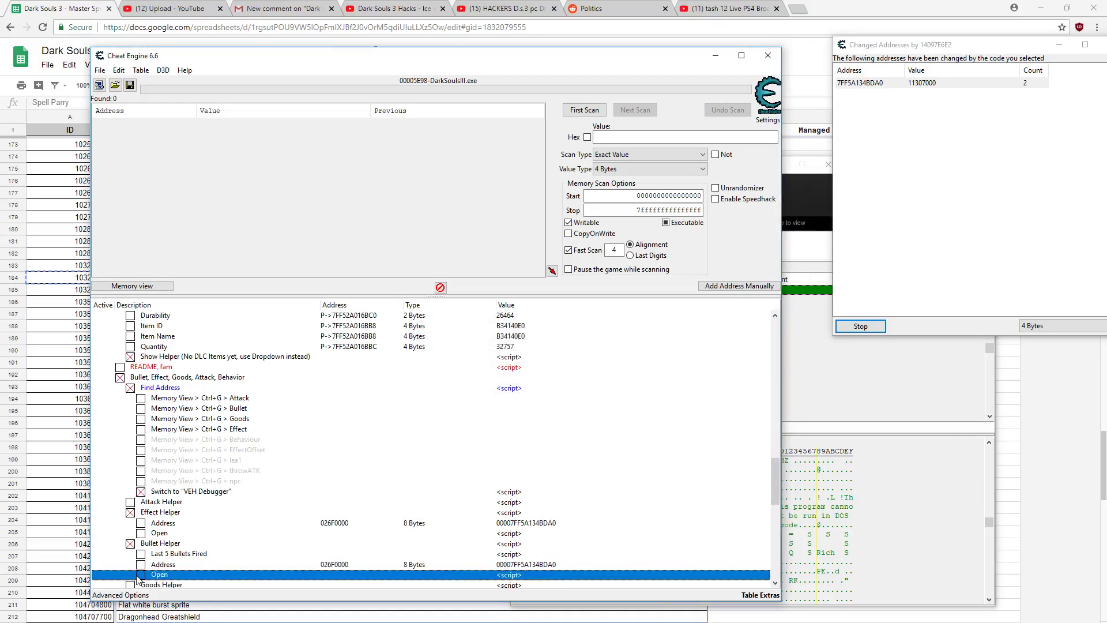
Step: Set spEffectIDForShooter of the Crystal Soul Spear bullet to 3640
scroll(346, 410, "down", 12)
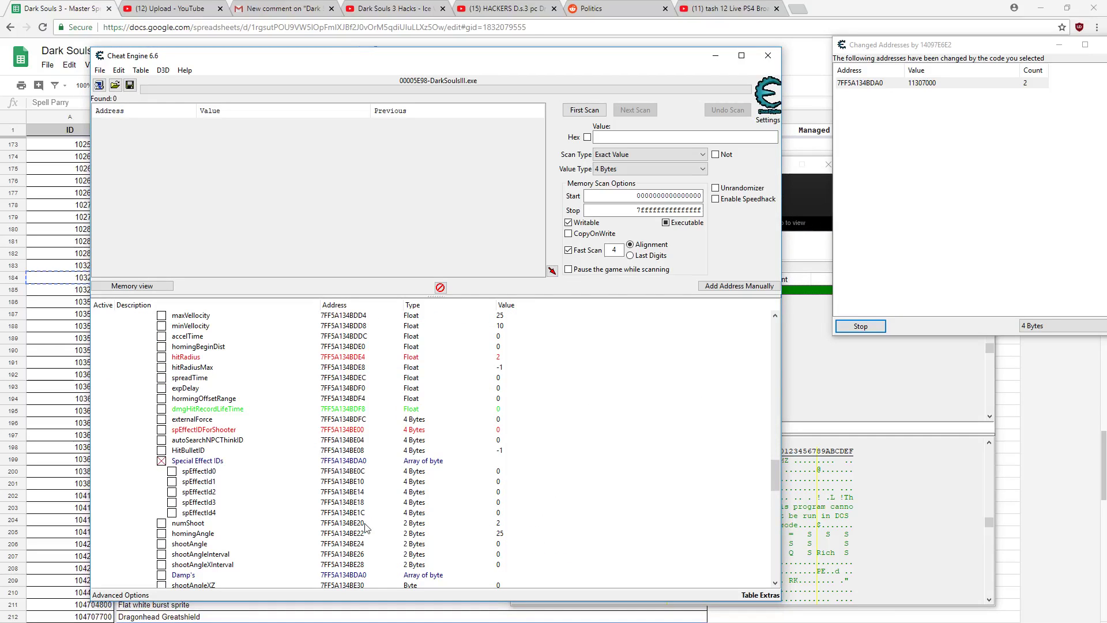
double_click(528, 430)
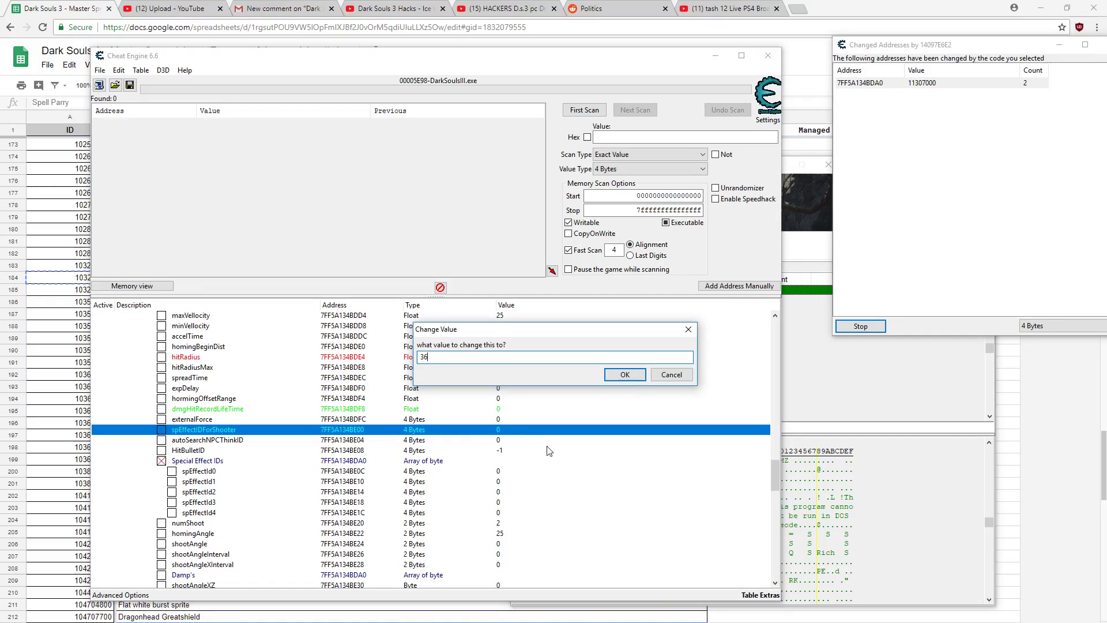
key("Return")
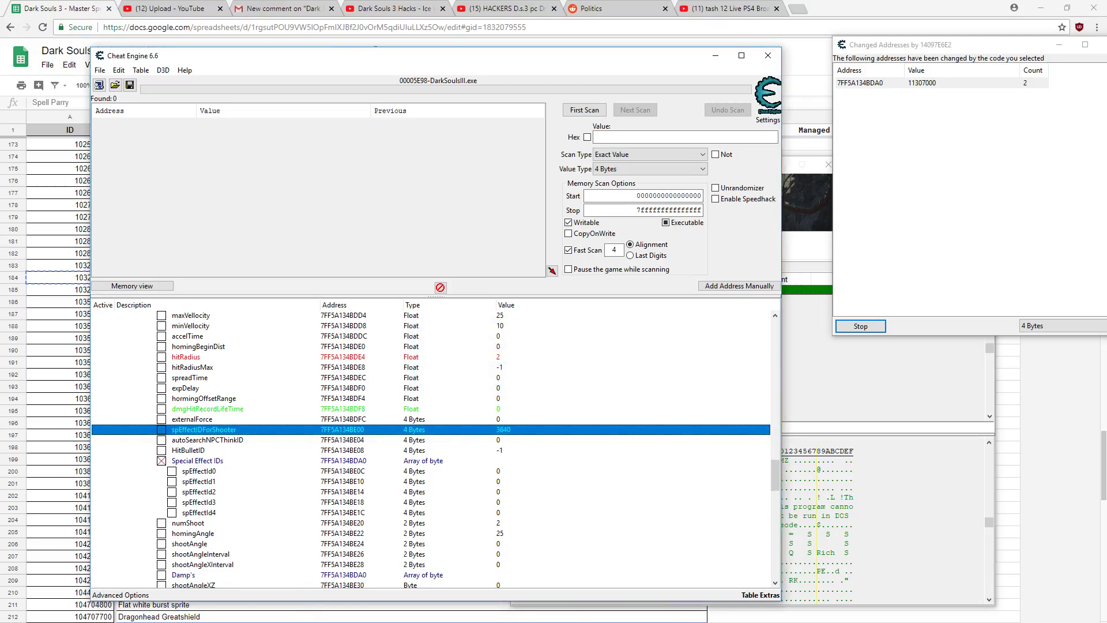
Step: Switch to Dark Souls III and cast Crystal Soul Spear repeatedly to test the bullet's new shooter effect
key("alt+Tab")
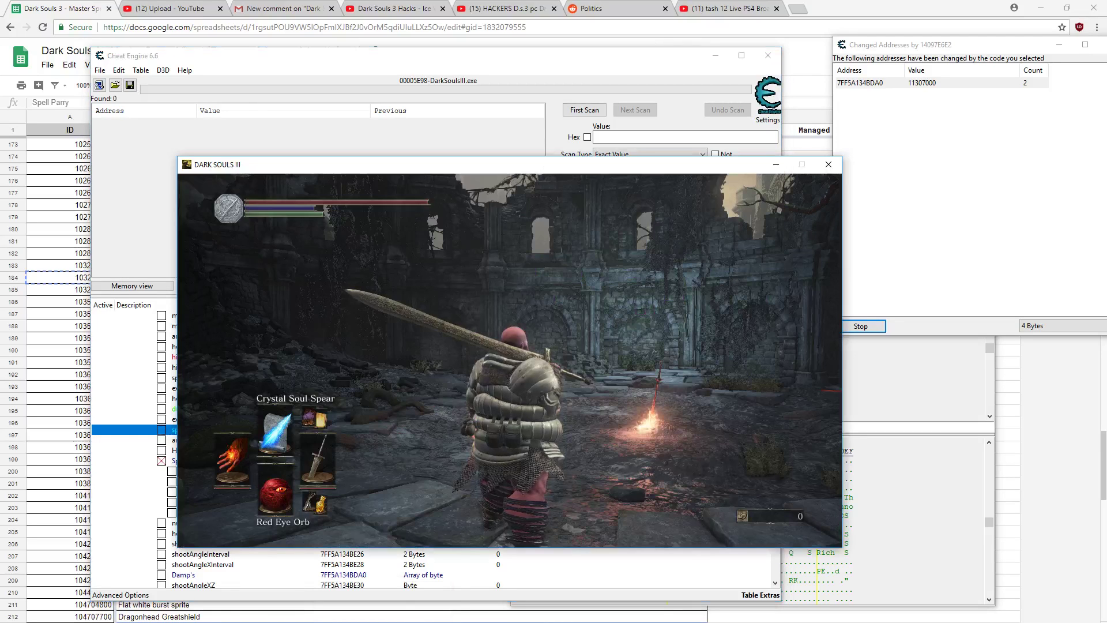
key("r")
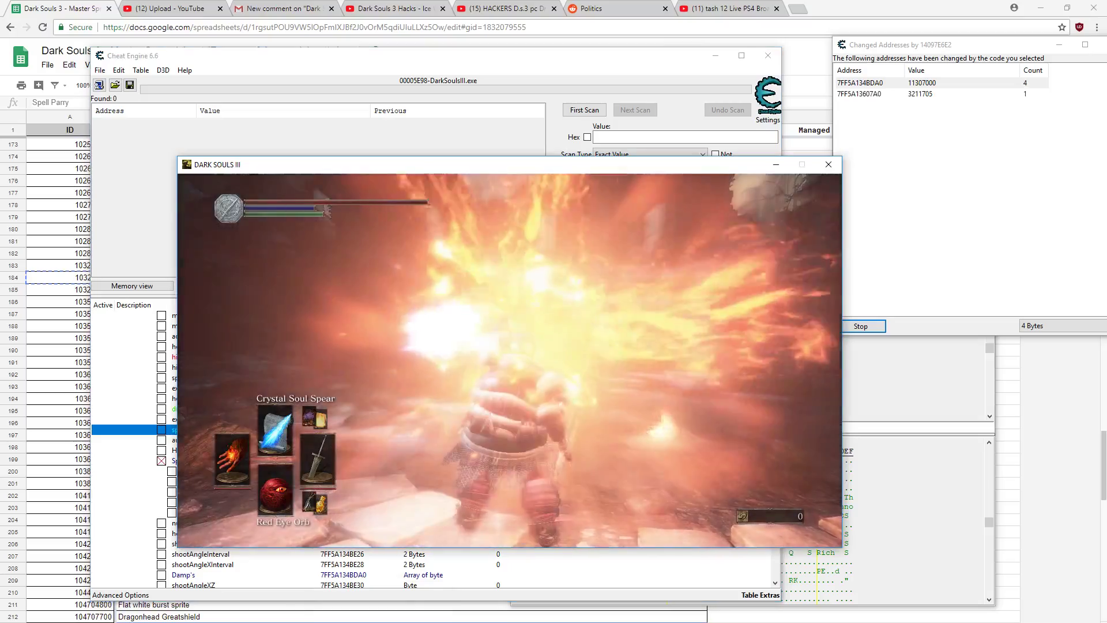
key("r")
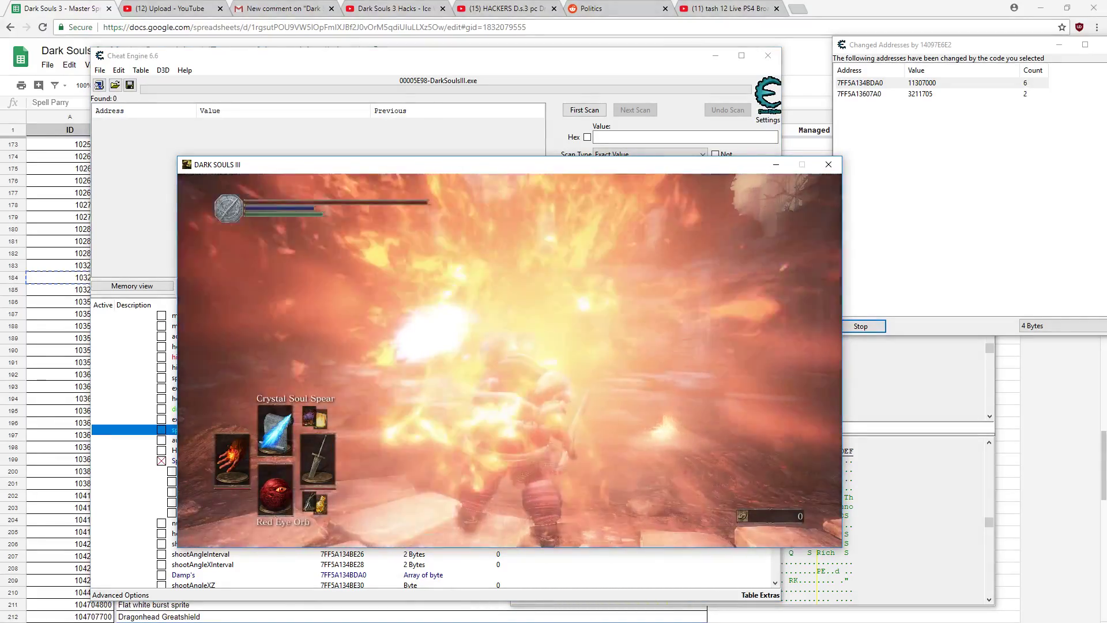
key("r")
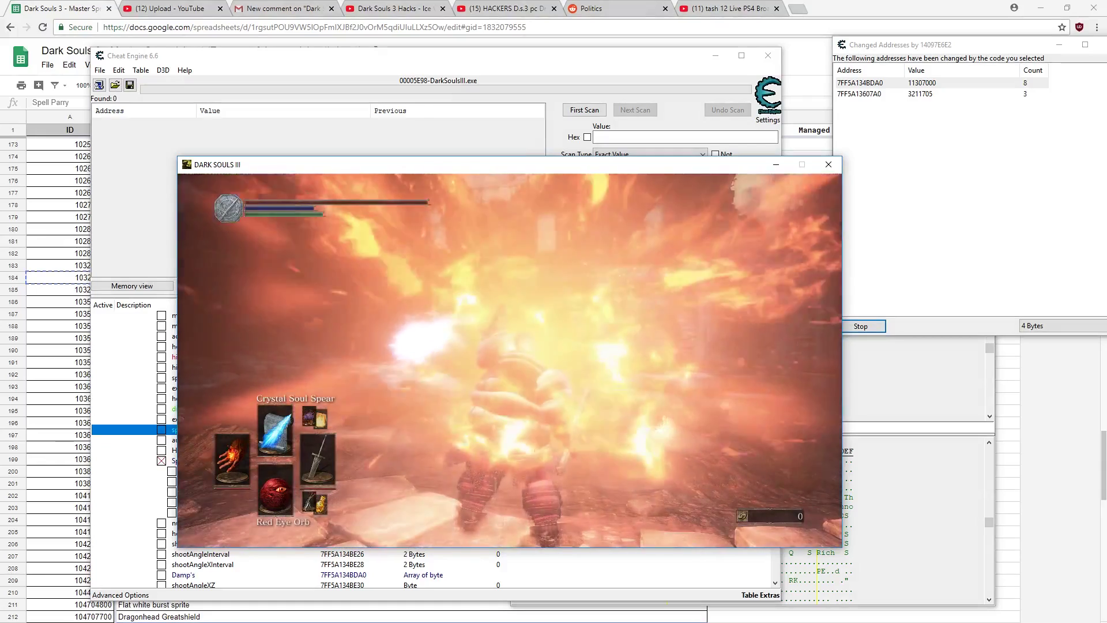
Step: Return to Cheat Engine, stop tracking the addresses accessed by the Bullet instruction, and close its address list
key("super")
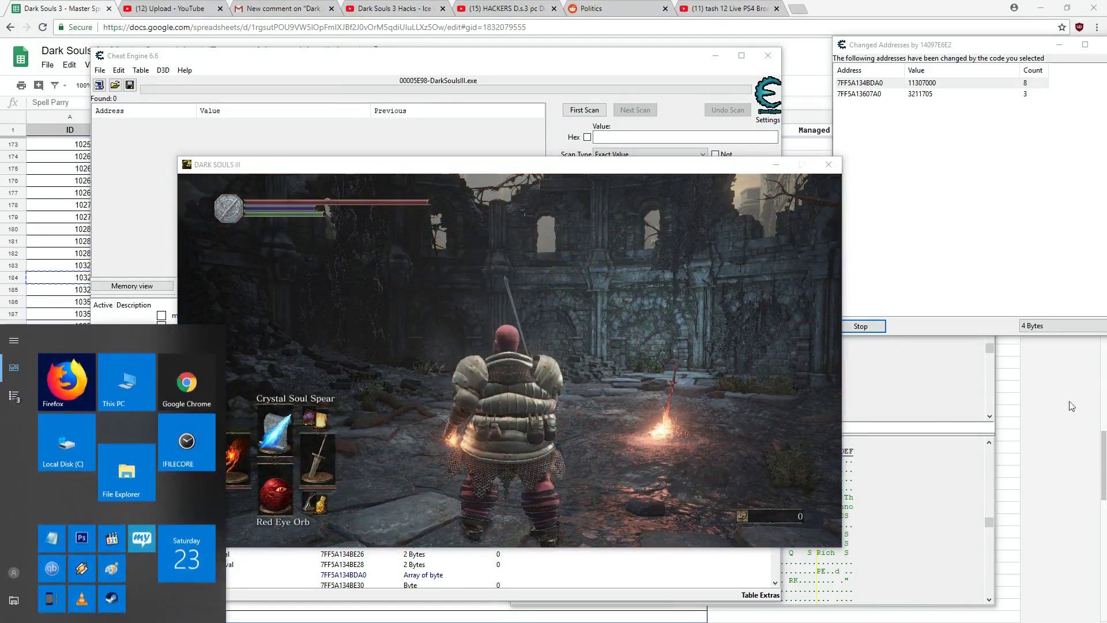
left_click(884, 282)
left_click(861, 326)
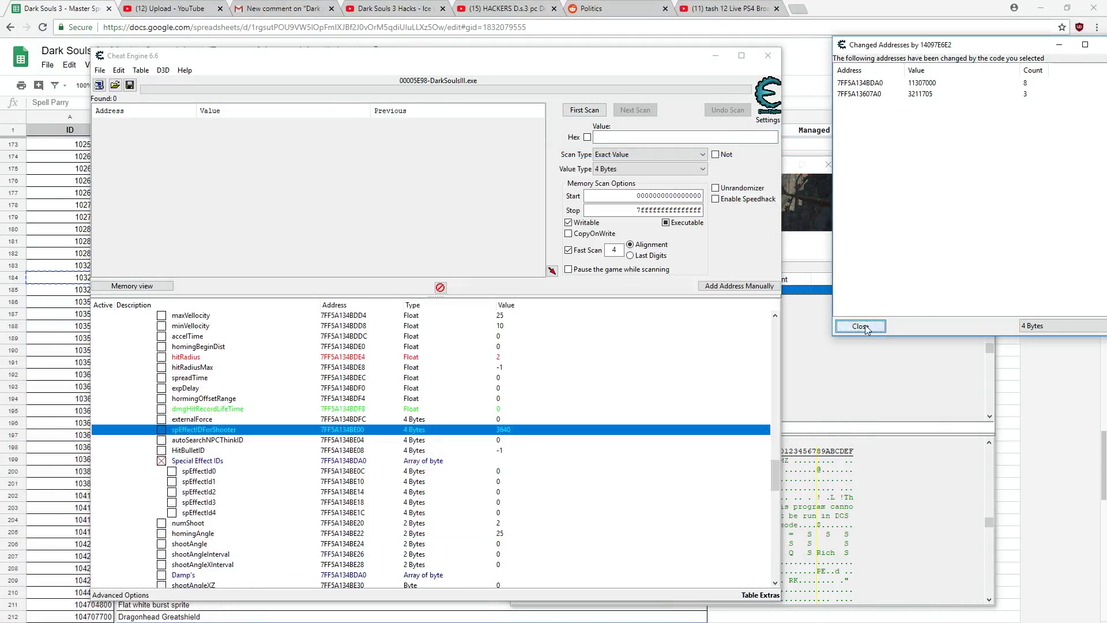
left_click(860, 326)
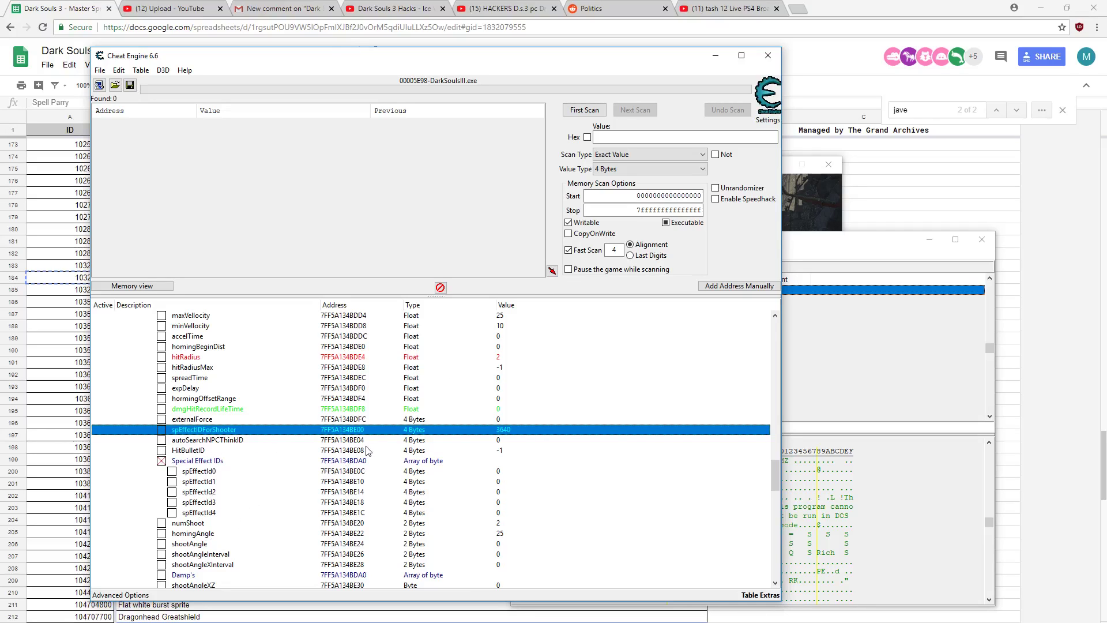
Step: Review the bullet's parameters, then switch to the spreadsheet in Chrome and browse its behavior IDs and descriptions
scroll(309, 499, "down", 7)
scroll(313, 497, "up", 7)
left_click(832, 263)
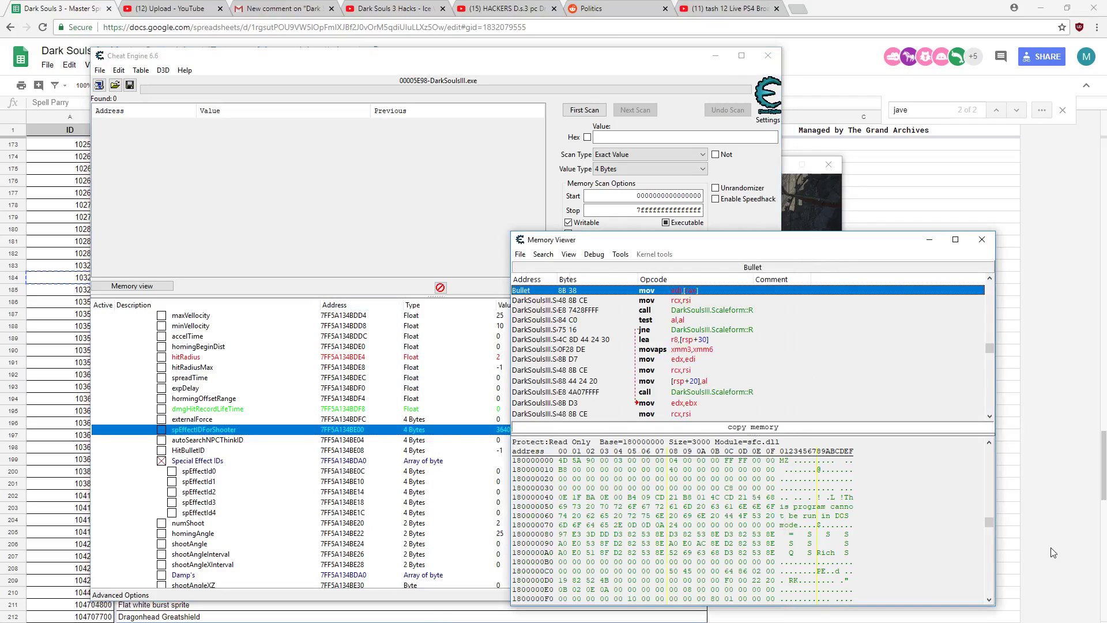
left_click(1016, 528)
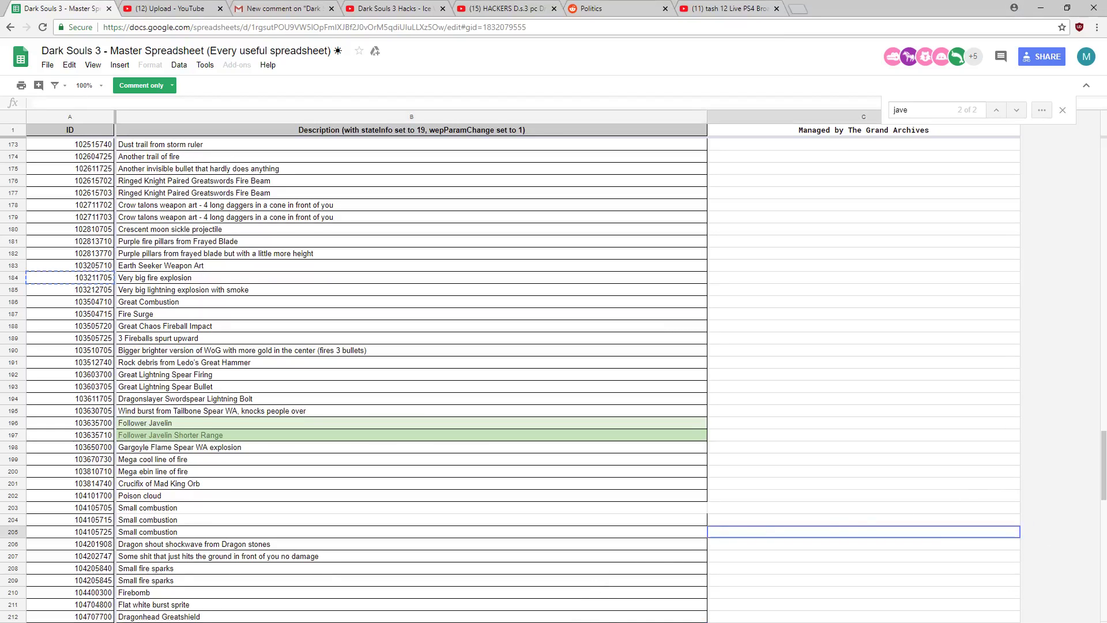
scroll(376, 504, "up", 8)
scroll(126, 399, "down", 20)
scroll(126, 400, "up", 20)
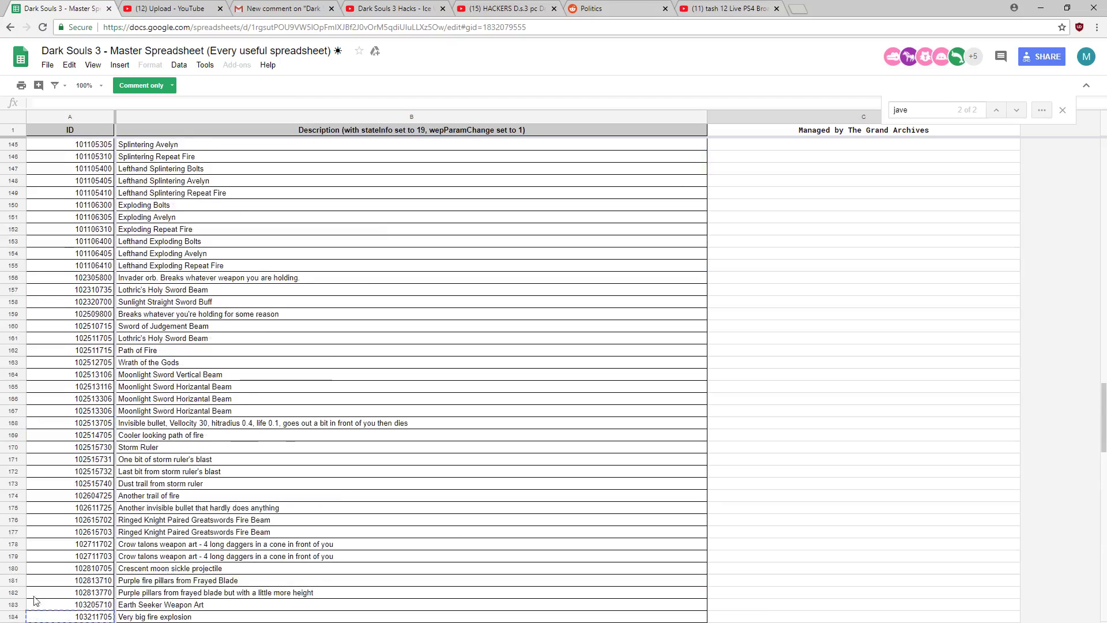